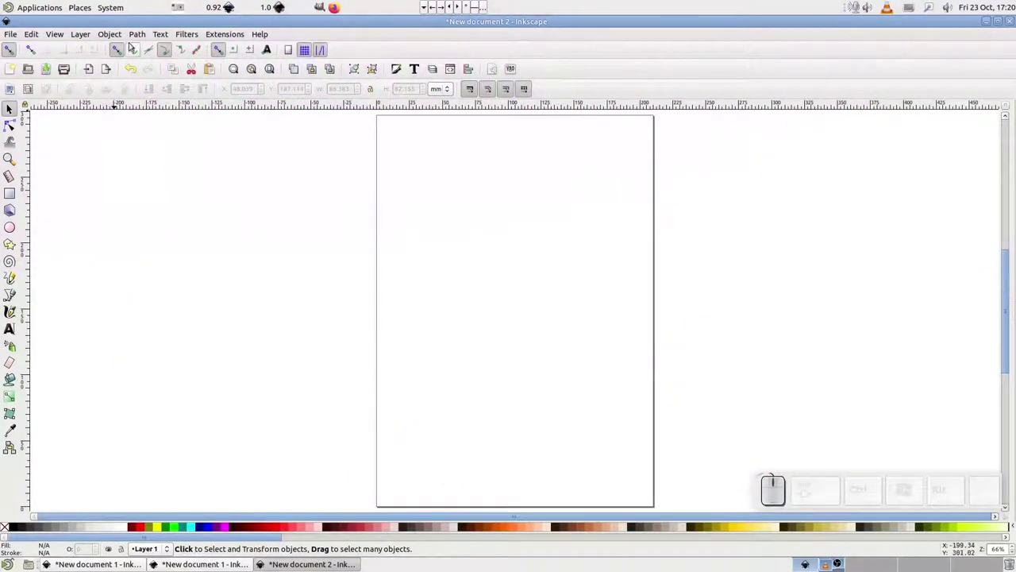
# Step: Open the Path menu and close it again without choosing an operation
pyautogui.click(135, 35)
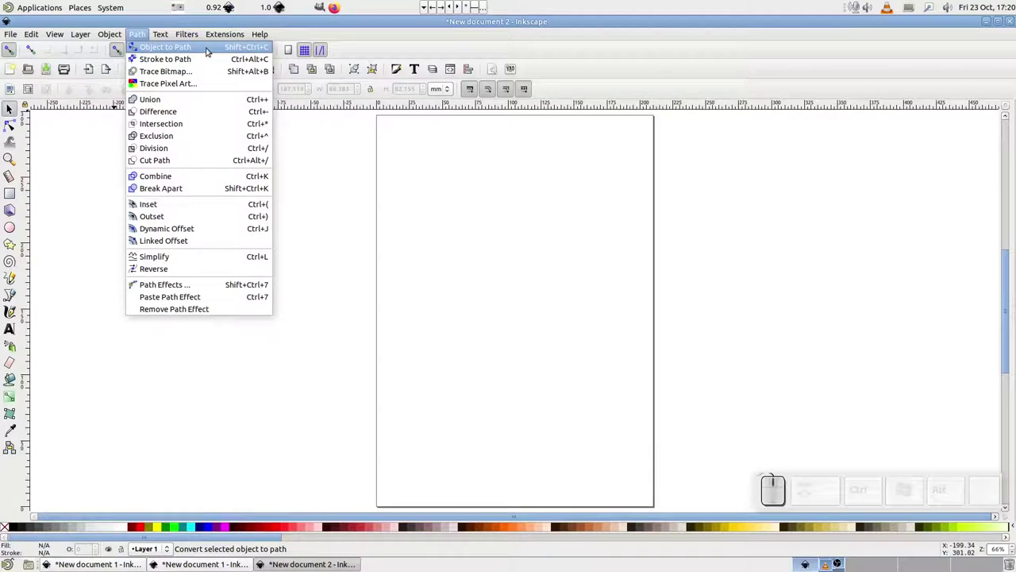
pyautogui.click(329, 164)
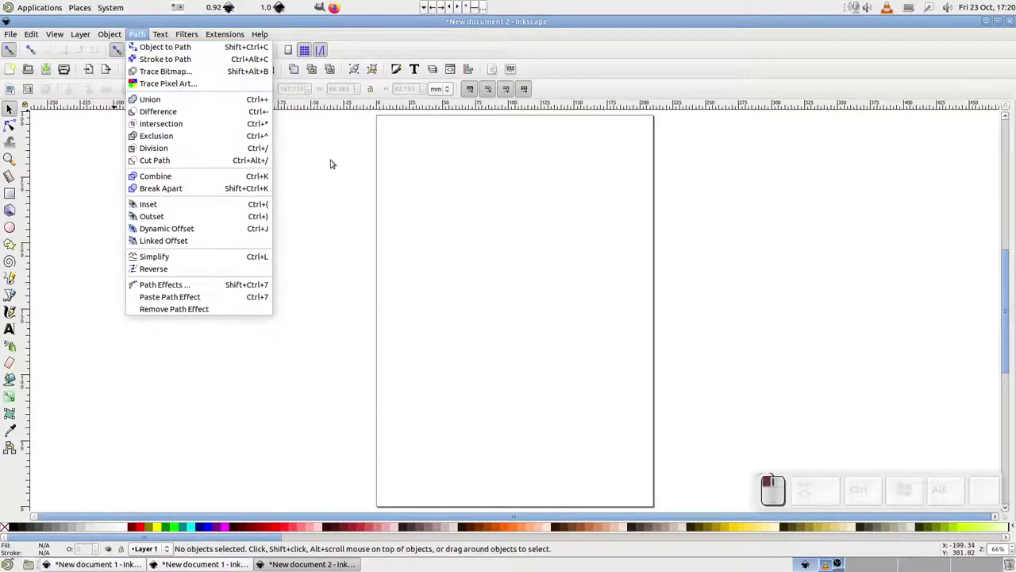
# Step: Ctrl-drag a dark red star near the page centre with the Star tool
pyautogui.click(10, 245)
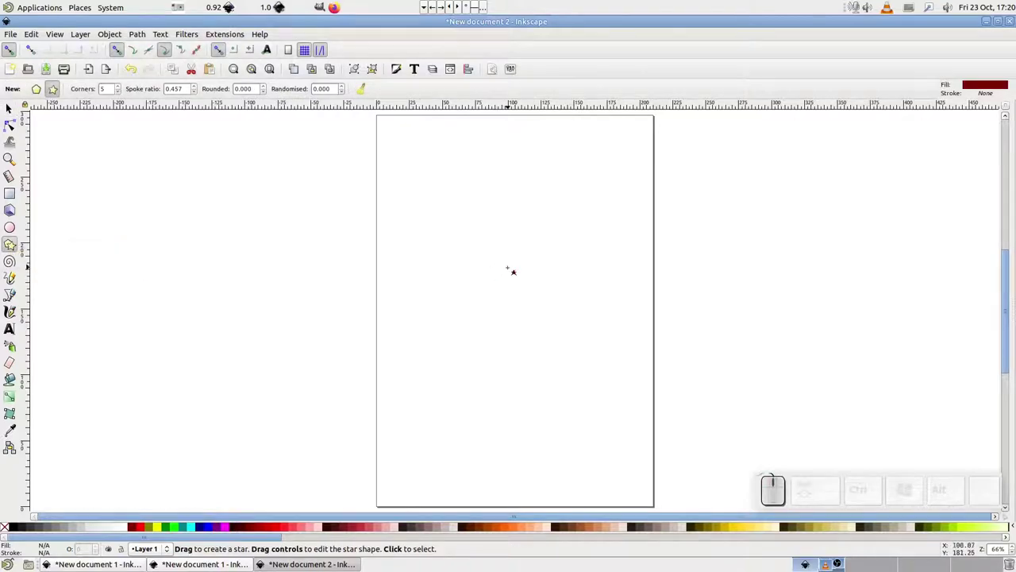
pyautogui.press('ctrl')
pyautogui.moveTo(507, 268); pyautogui.dragTo(509, 188)
pyautogui.press('space')
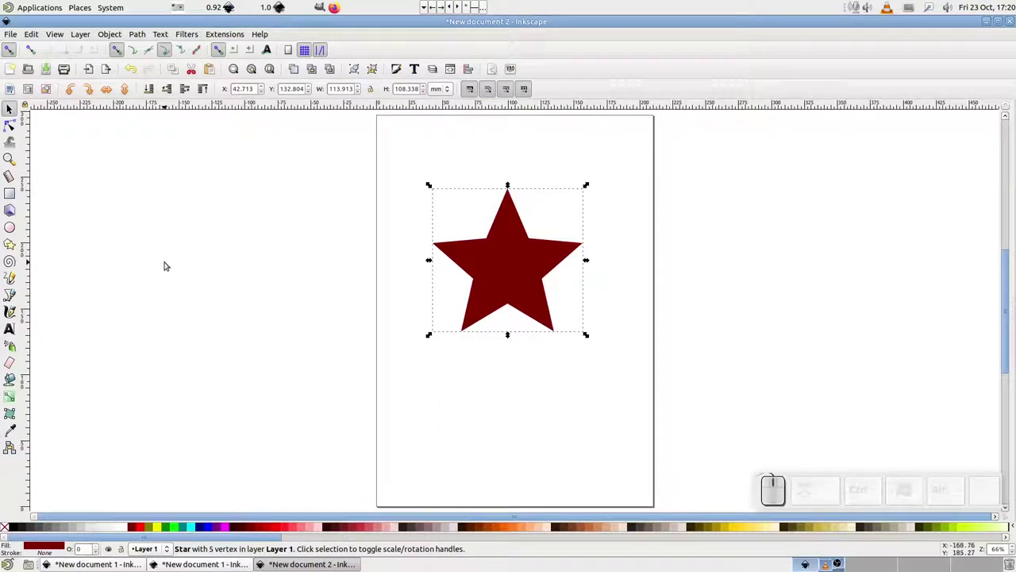
# Step: Try 7 corners and Polygon mode, return to a 5-pointed star, and twist its inner points
pyautogui.doubleClick(484, 260)
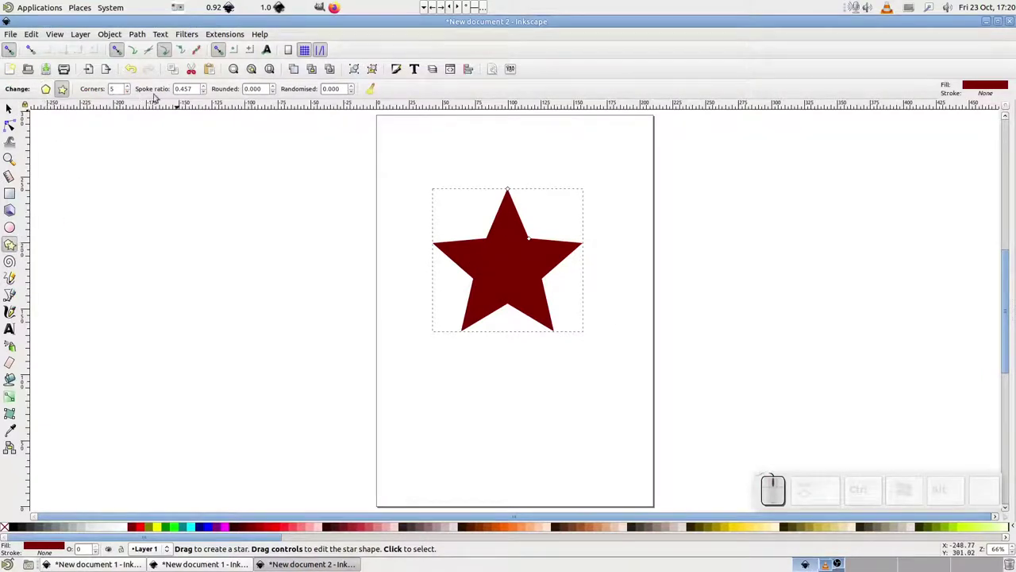
pyautogui.click(126, 87)
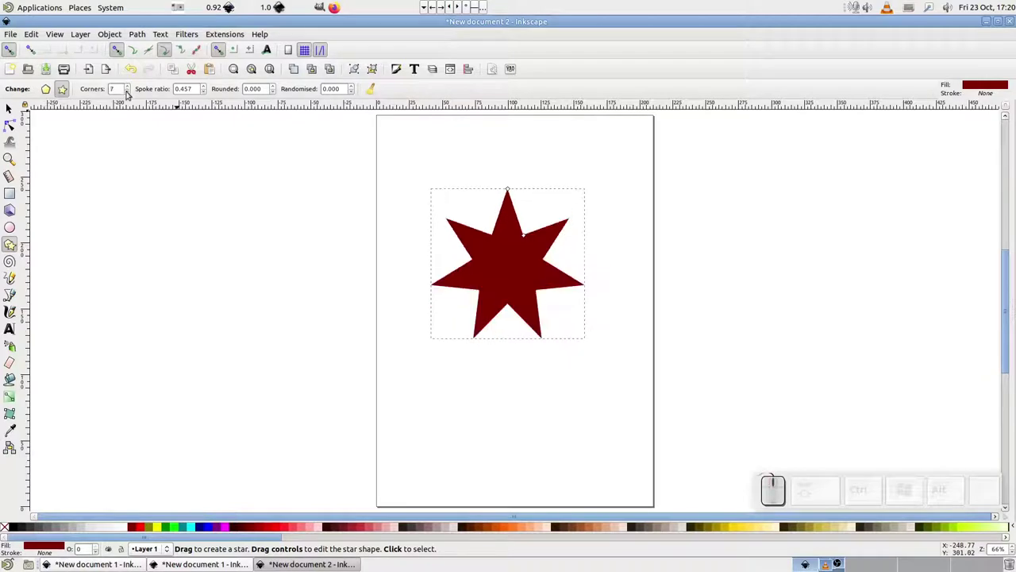
pyautogui.click(127, 91)
pyautogui.click(126, 92)
pyautogui.click(46, 89)
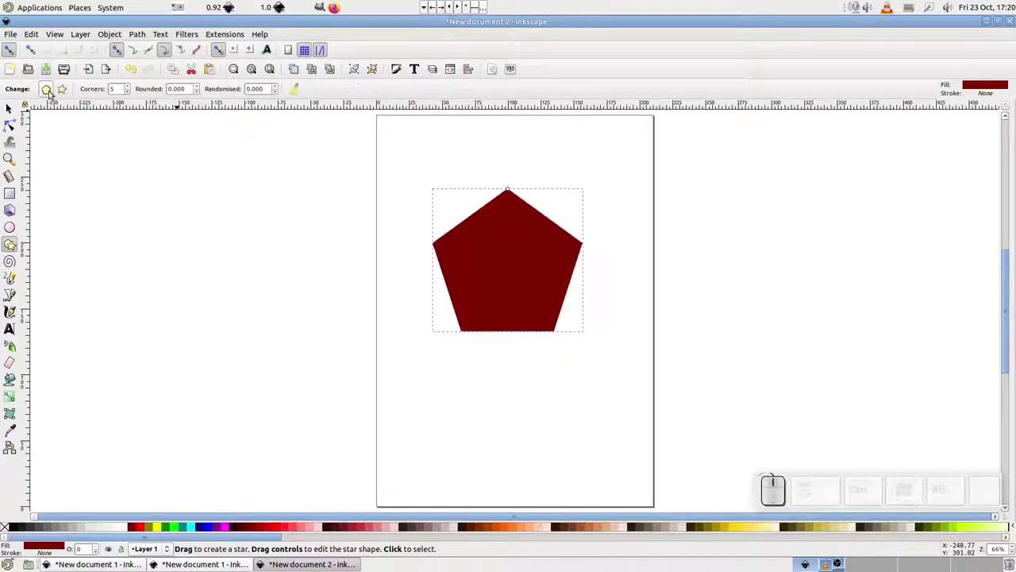
pyautogui.click(62, 89)
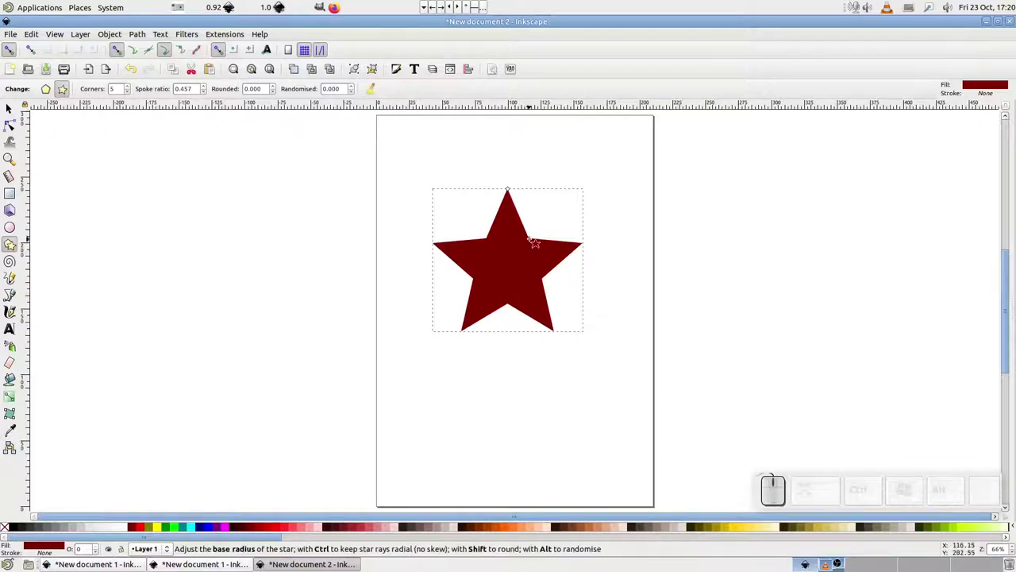
pyautogui.moveTo(534, 242)
pyautogui.mouseDown()
pyautogui.moveTo(506, 225)
pyautogui.moveTo(463, 243)
pyautogui.moveTo(452, 288)
pyautogui.moveTo(426, 222)
pyautogui.moveTo(567, 242)
pyautogui.moveTo(501, 318)
pyautogui.moveTo(450, 272)
pyautogui.moveTo(451, 233)
pyautogui.moveTo(510, 218)
pyautogui.moveTo(534, 232)
pyautogui.mouseUp()
# Step: Convert the star to an ordinary path with Path > Object to Path and edit its nodes
pyautogui.click(138, 34)
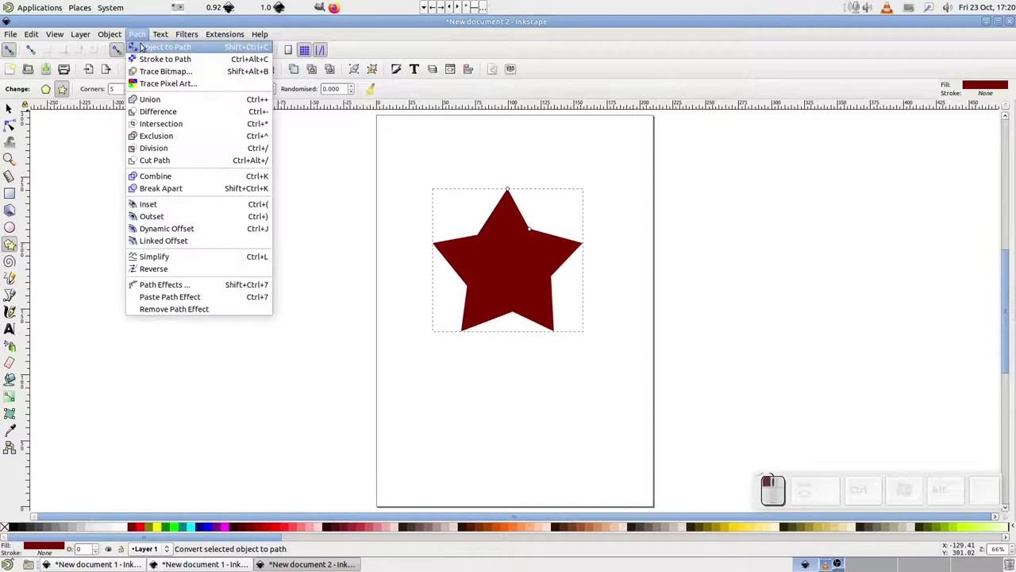
pyautogui.click(141, 48)
pyautogui.press('s')
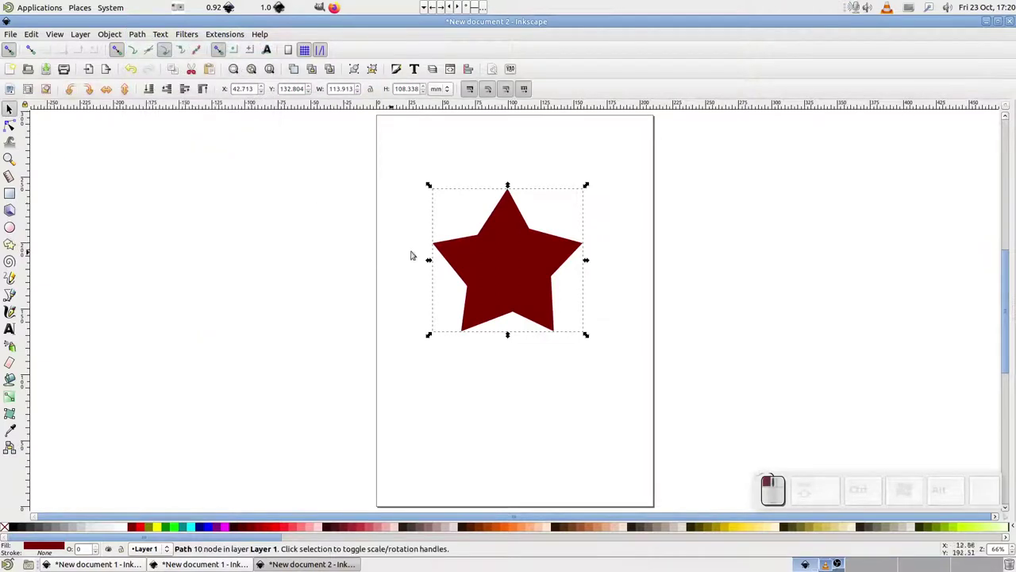
pyautogui.doubleClick(493, 251)
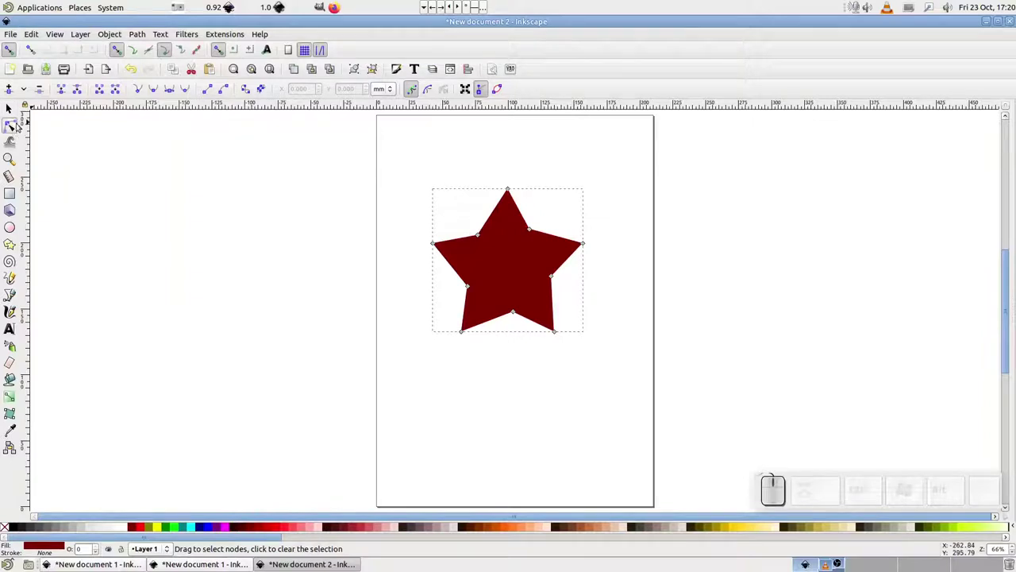
# Step: Drag nodes and handles and delete a node to round the upper-left into a bump, then deselect
pyautogui.moveTo(529, 232); pyautogui.dragTo(461, 196)
pyautogui.moveTo(463, 240); pyautogui.dragTo(482, 262)
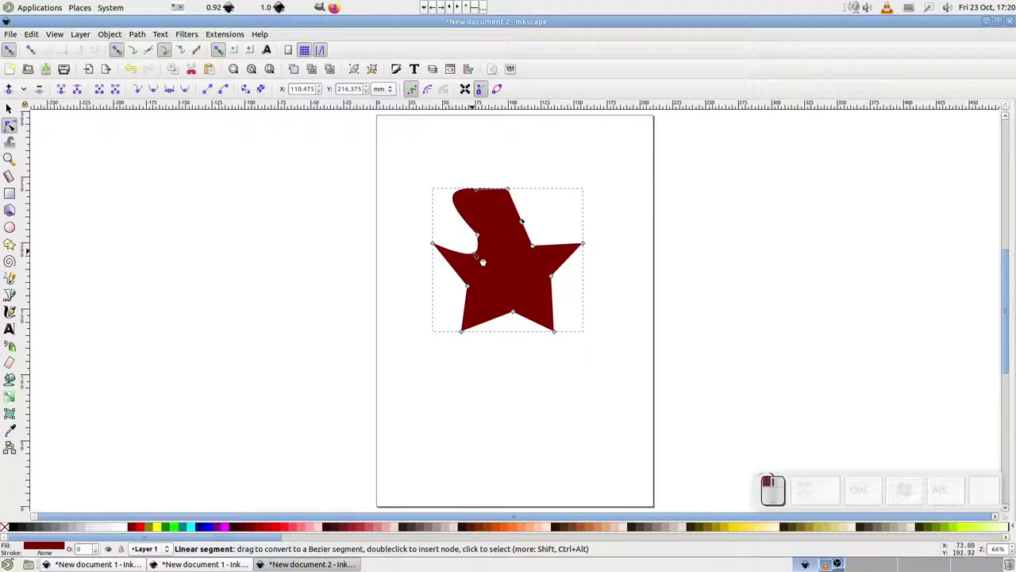
pyautogui.moveTo(521, 222); pyautogui.dragTo(527, 276)
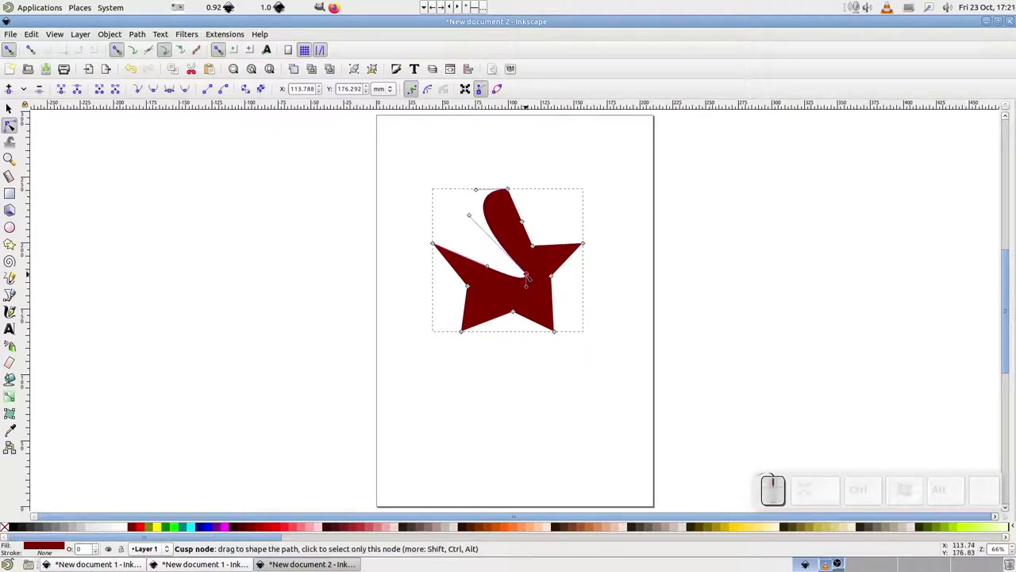
pyautogui.press('Delete')
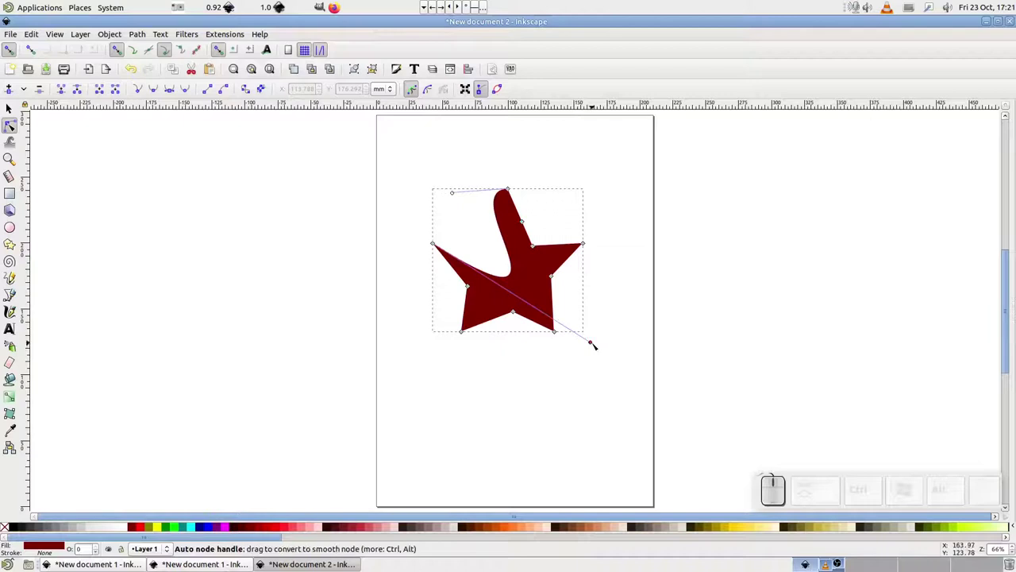
pyautogui.moveTo(593, 346); pyautogui.dragTo(478, 236)
pyautogui.press('space')
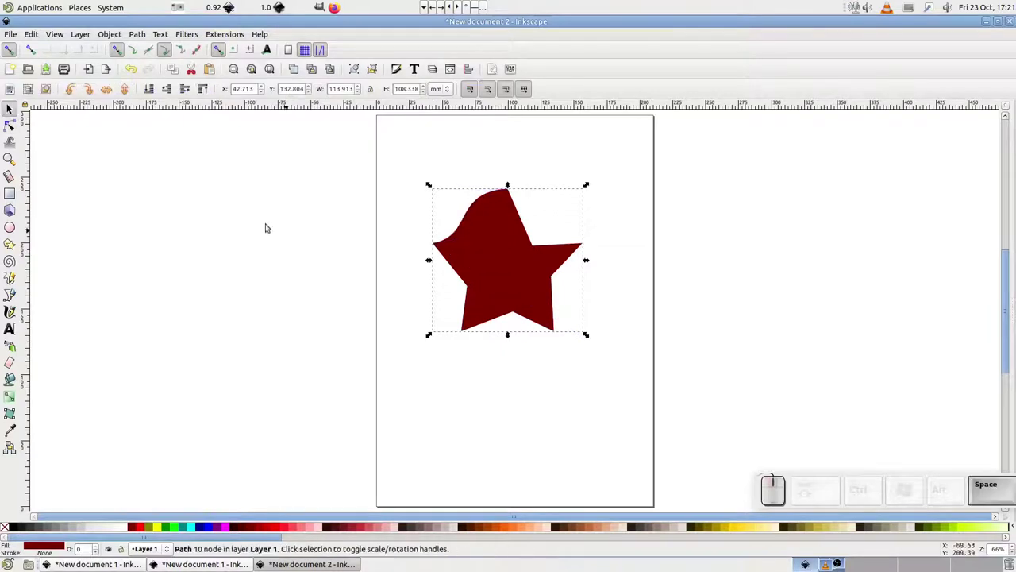
pyautogui.click(218, 218)
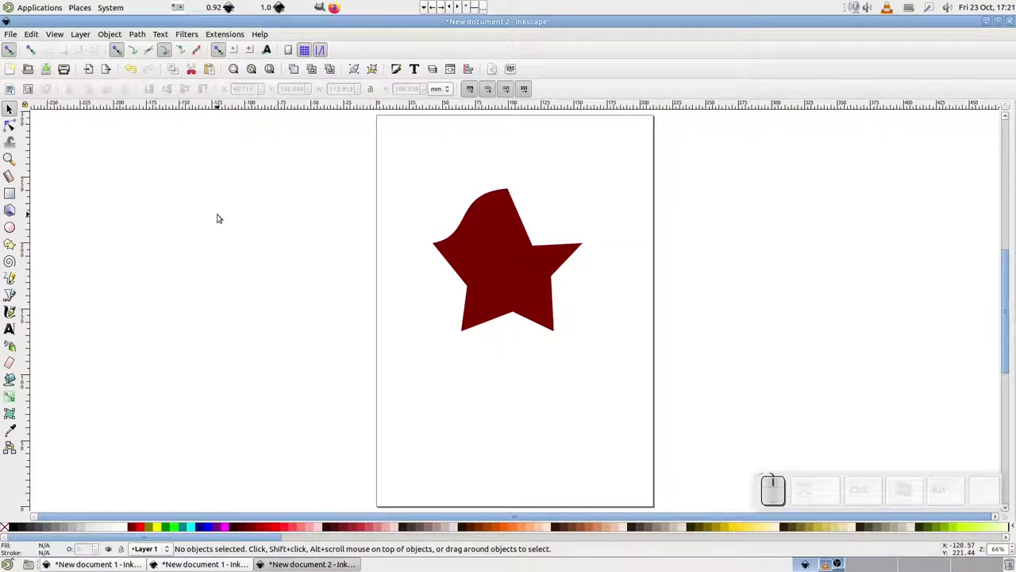
# Step: Convert the 'Inkscape 0.48+' text into letter paths with Object to Path
pyautogui.click(469, 243)
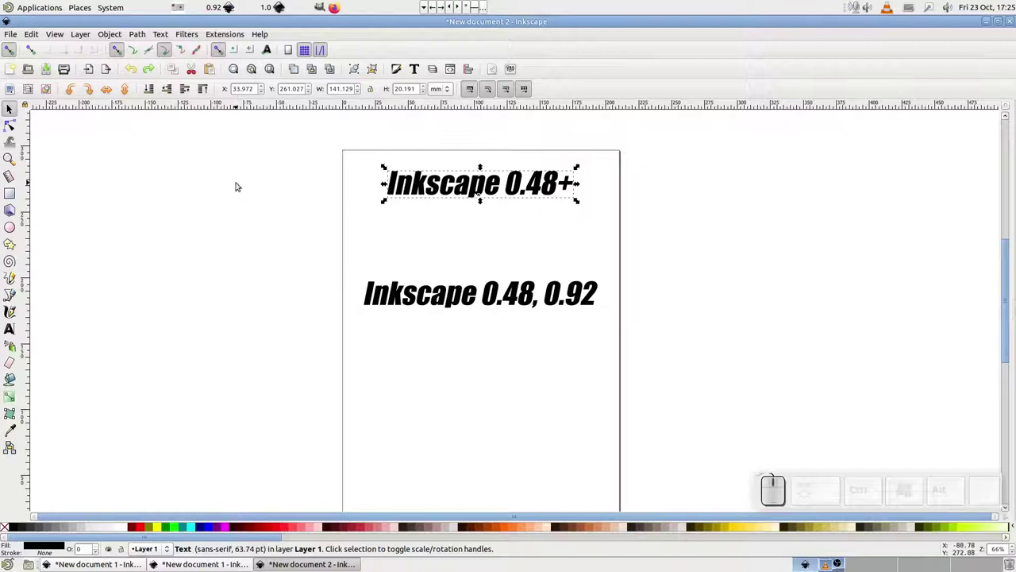
pyautogui.click(235, 186)
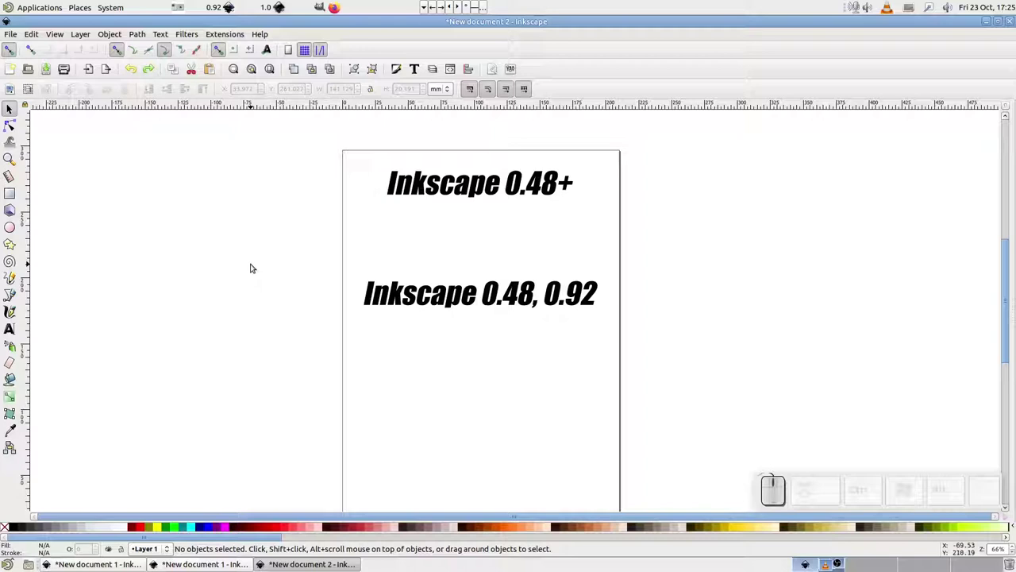
pyautogui.click(429, 193)
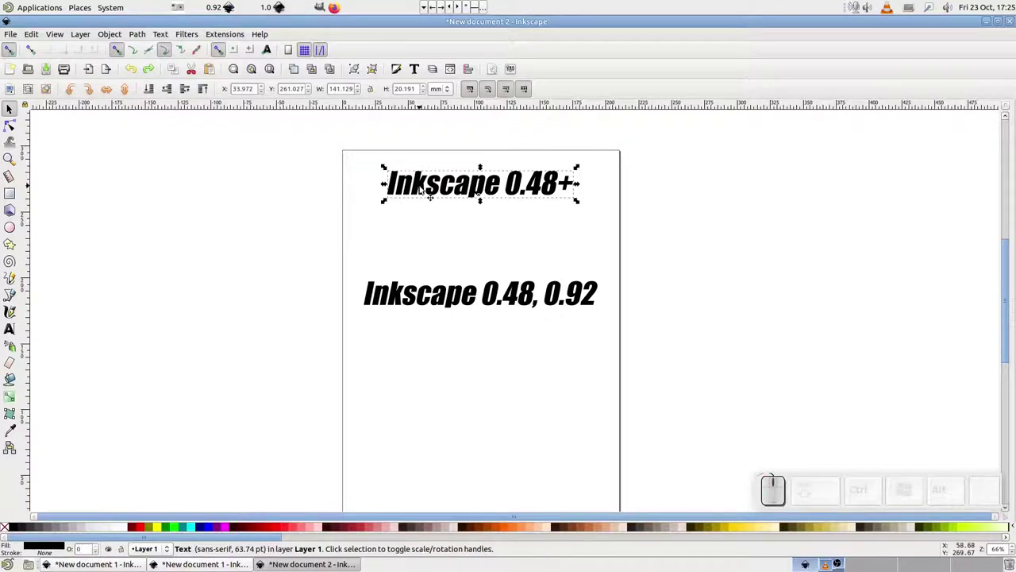
pyautogui.click(137, 35)
pyautogui.click(139, 46)
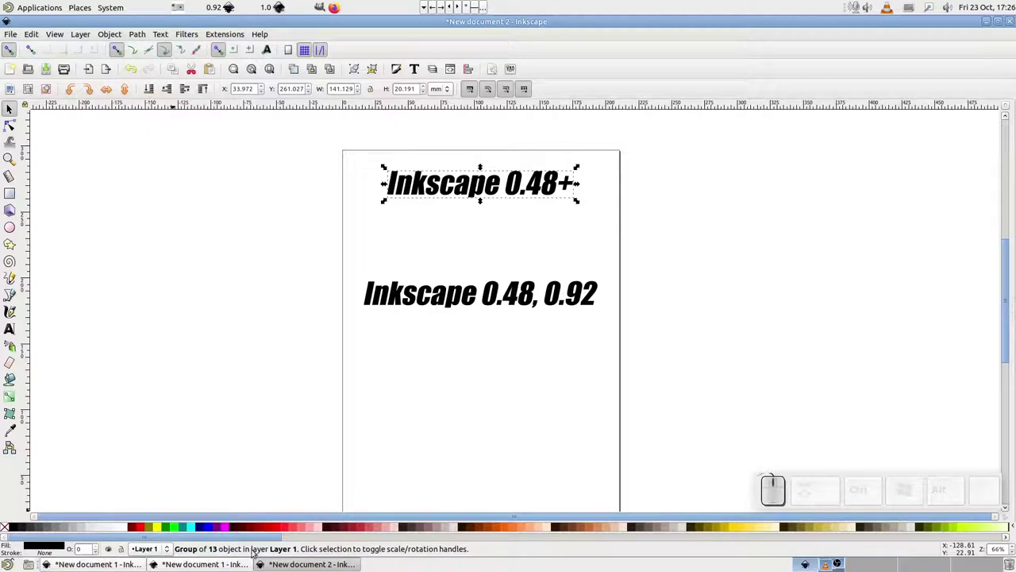
# Step: Select the single letter I inside the group, then reselect the whole 13-letter group
pyautogui.click(431, 197)
pyautogui.keyDown('ctrl'); pyautogui.click(395, 183); pyautogui.keyUp('ctrl')
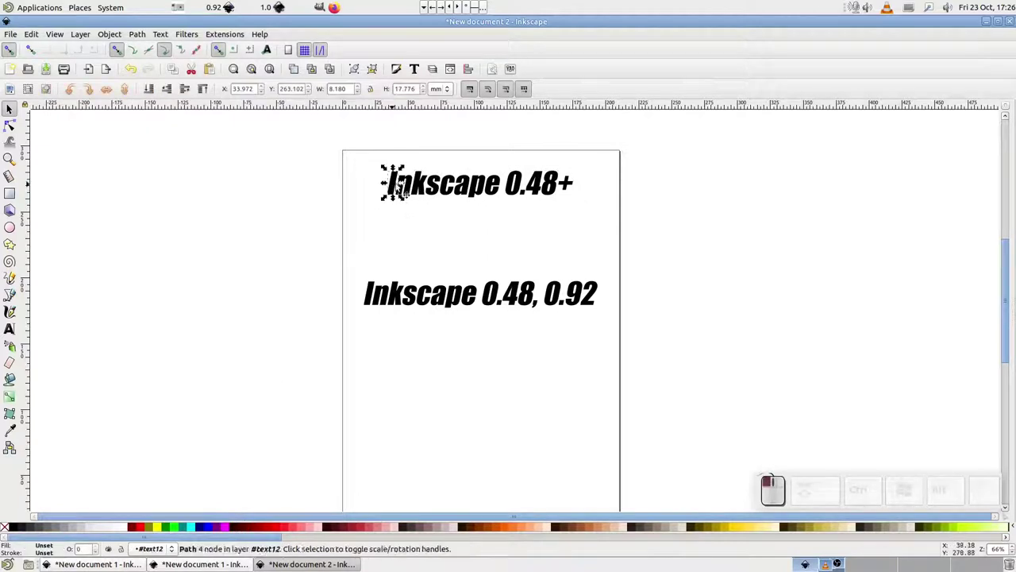
pyautogui.click(411, 230)
pyautogui.click(405, 190)
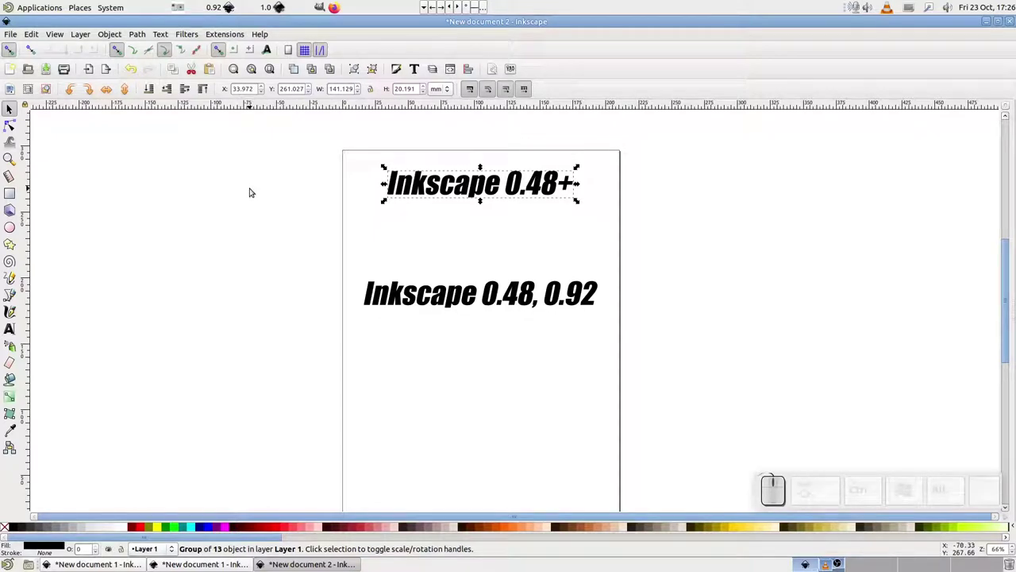
# Step: Ungroup the 'Inkscape 0.48+' letter paths and merge them with Path > Union
pyautogui.click(137, 34)
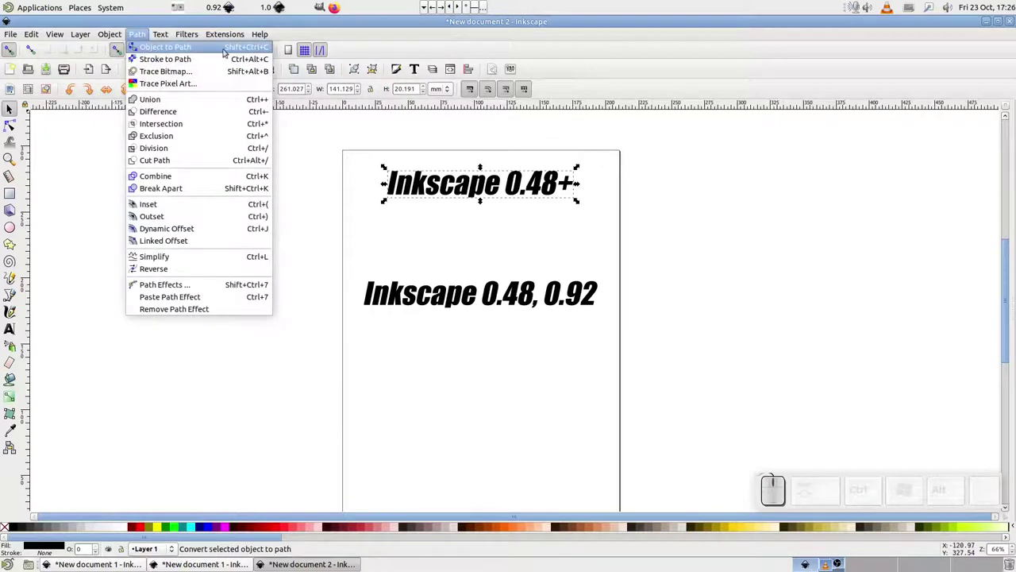
pyautogui.click(224, 48)
pyautogui.click(372, 70)
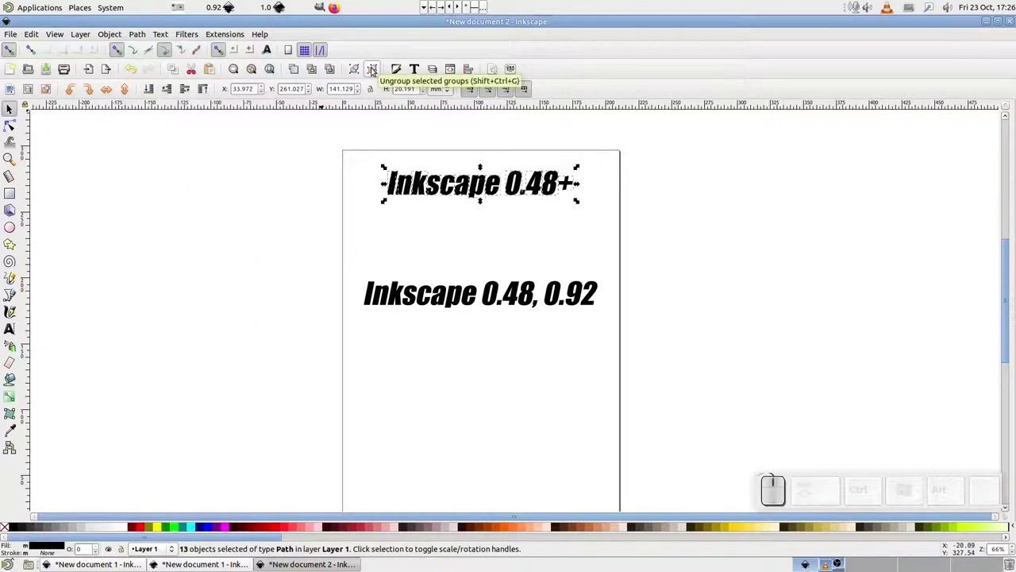
pyautogui.click(136, 34)
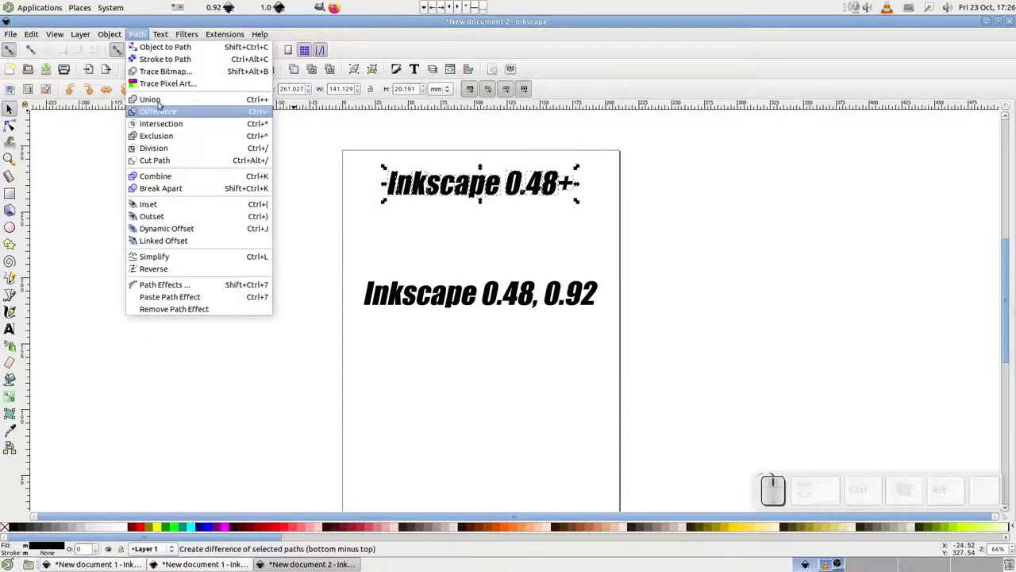
pyautogui.click(159, 99)
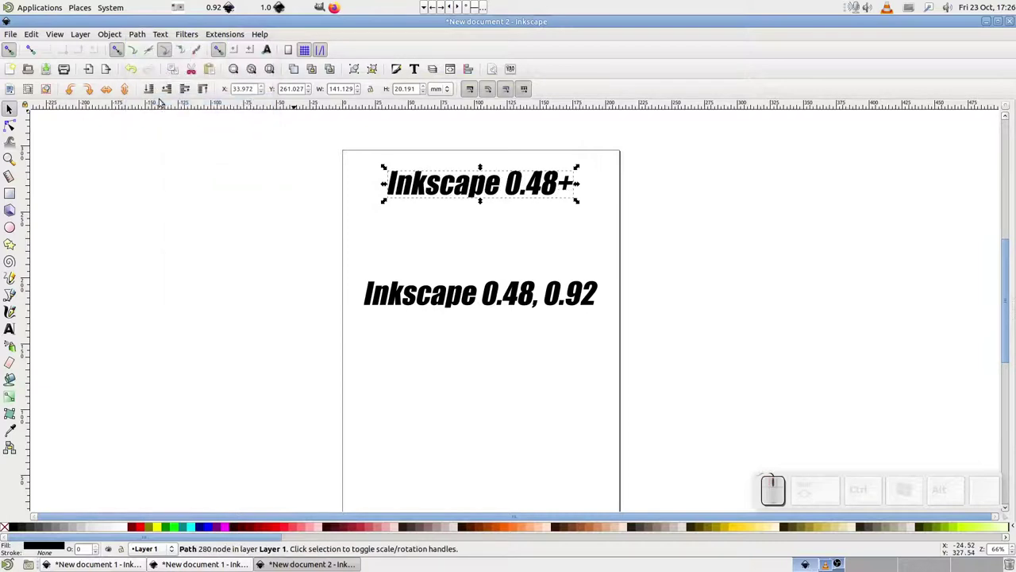
# Step: Reselect the merged 280-node path, view its nodes, and return to the Selector
pyautogui.click(414, 243)
pyautogui.click(421, 189)
pyautogui.doubleClick(433, 185)
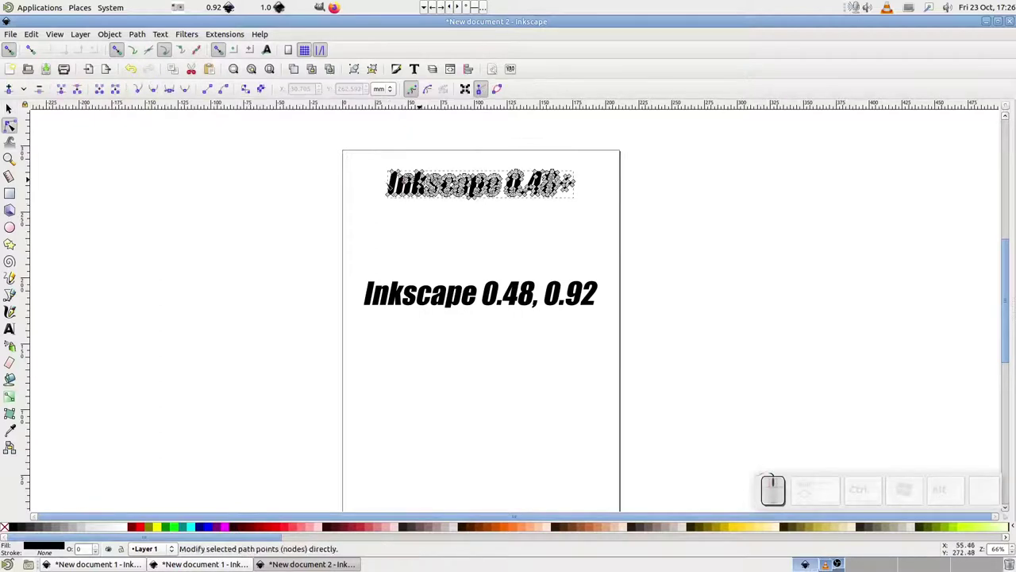
pyautogui.click(8, 107)
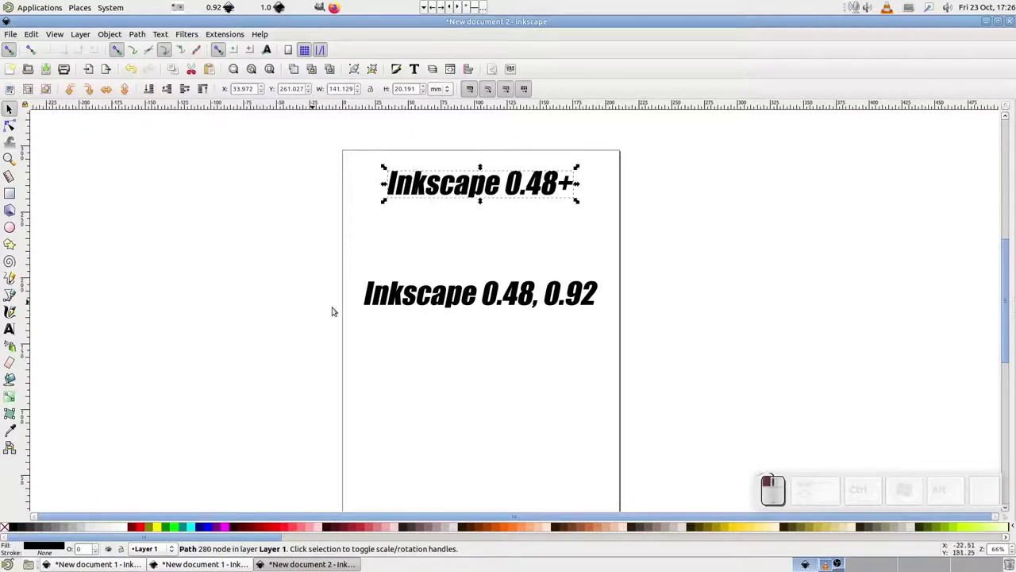
# Step: Union the 'Inkscape 0.48, 0.92' text into one 369-node path, inspect its nodes, then deselect
pyautogui.click(395, 303)
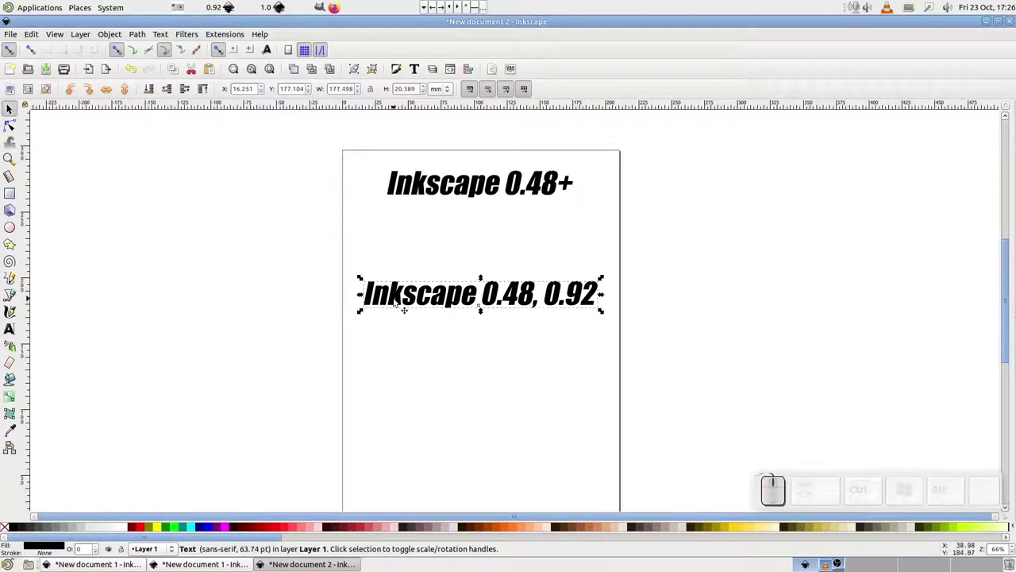
pyautogui.click(137, 35)
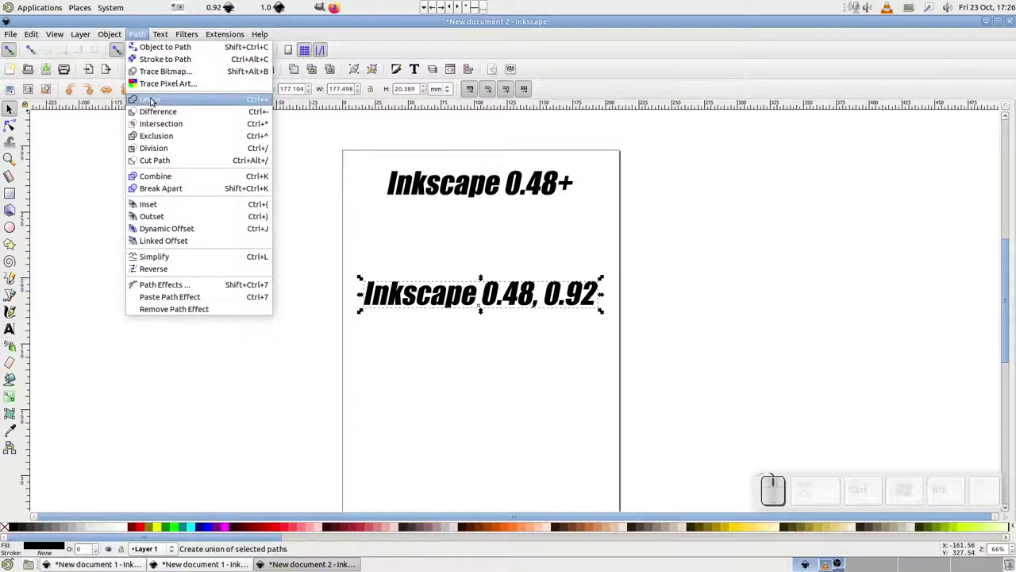
pyautogui.click(151, 101)
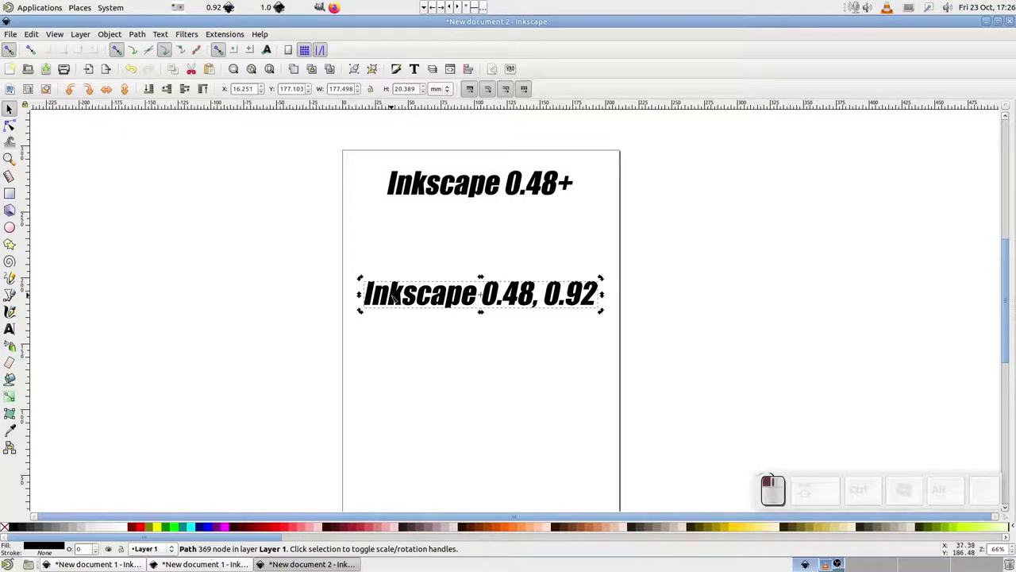
pyautogui.press('n')
pyautogui.click(9, 108)
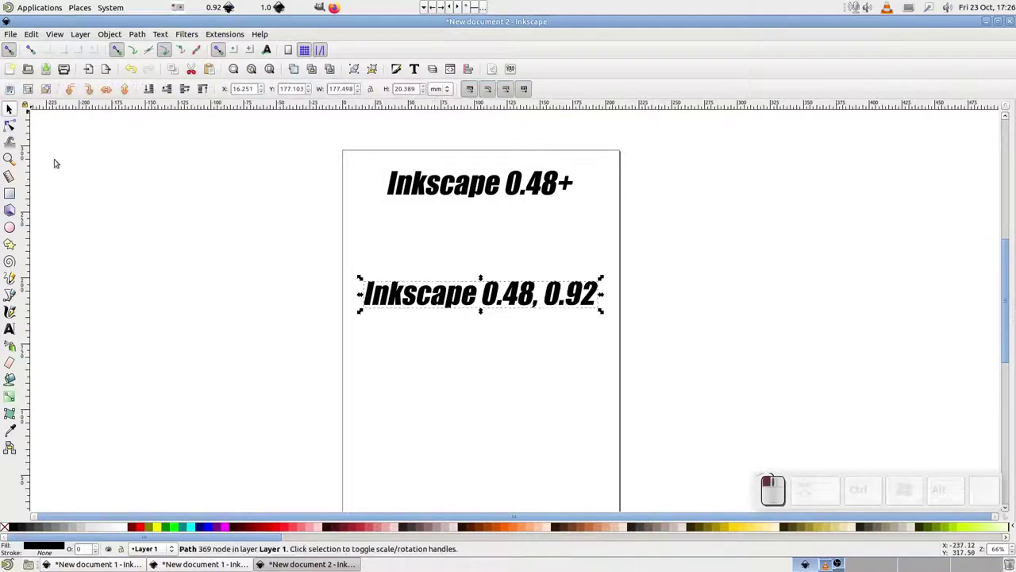
pyautogui.click(414, 334)
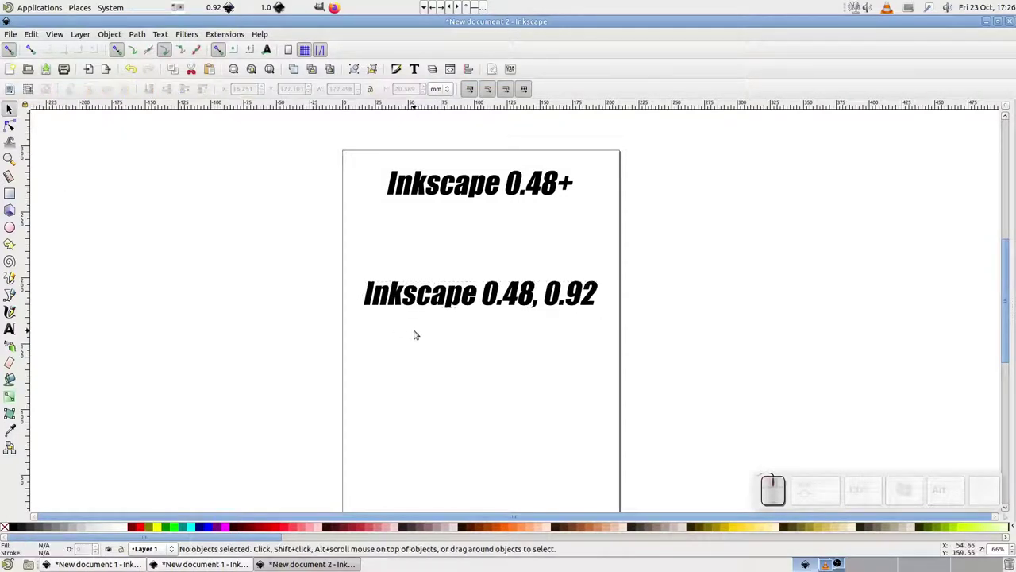
# Step: Minimise document 2 and show About Inkscape in both the 0.92 and 1.0.1 windows
pyautogui.click(985, 23)
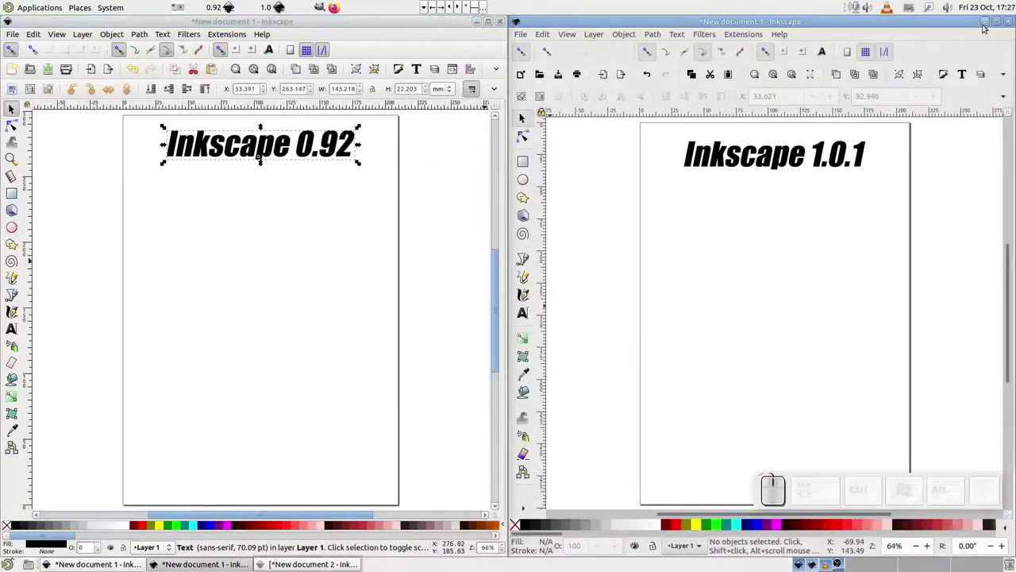
pyautogui.click(262, 34)
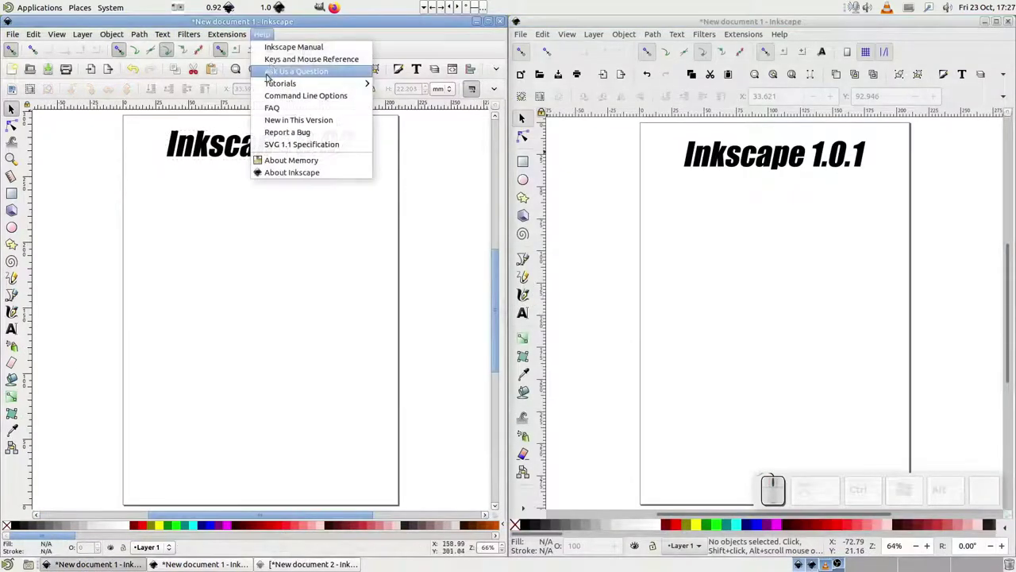
pyautogui.click(290, 174)
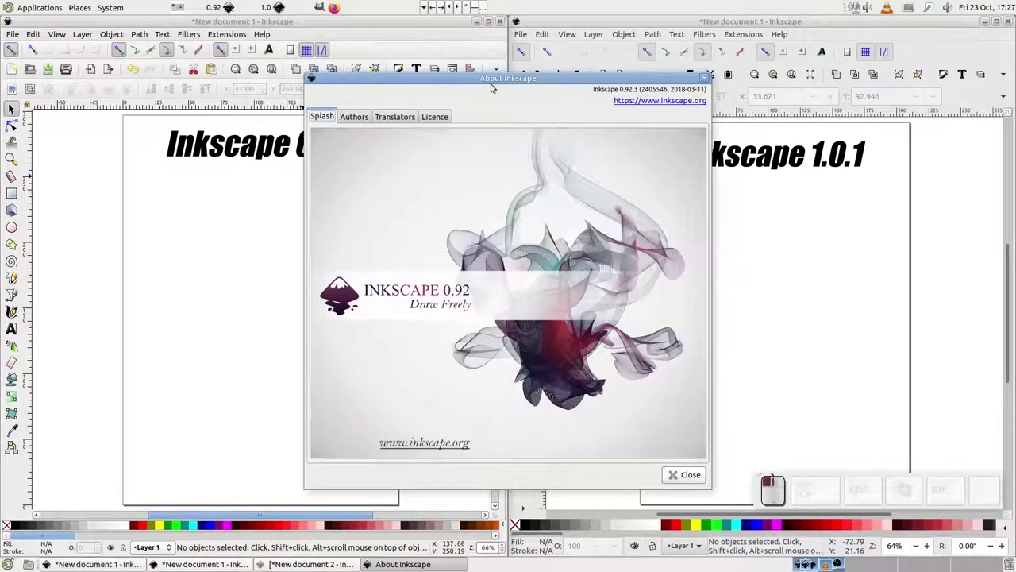
pyautogui.moveTo(417, 82); pyautogui.dragTo(171, 107)
pyautogui.click(808, 66)
pyautogui.click(779, 36)
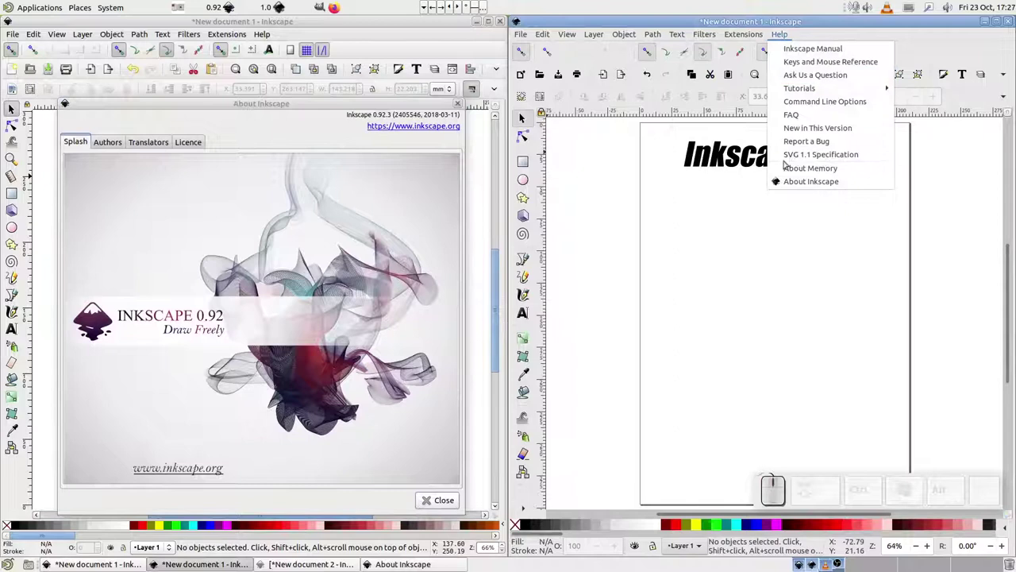
pyautogui.click(799, 182)
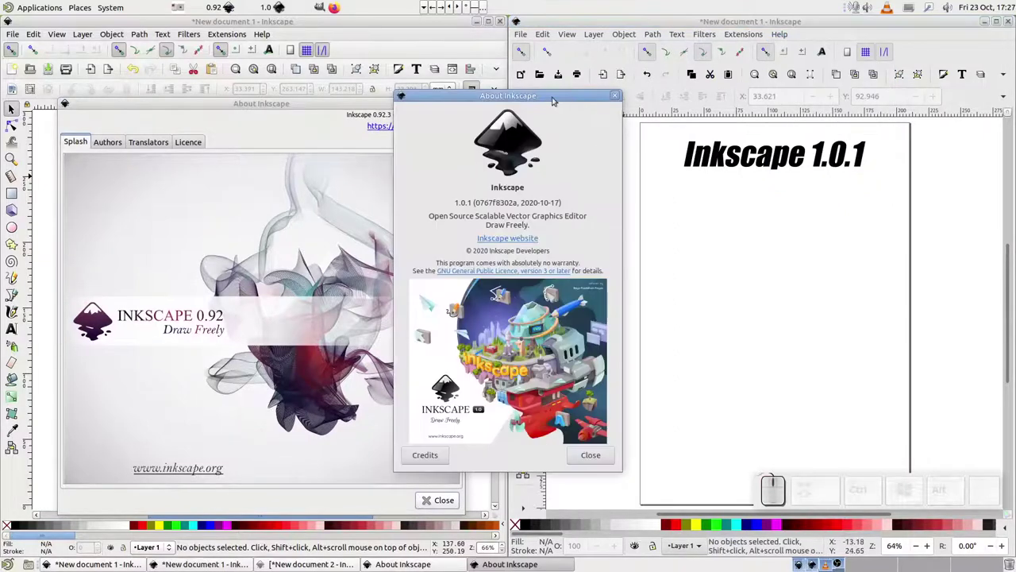
pyautogui.moveTo(553, 95); pyautogui.dragTo(813, 127)
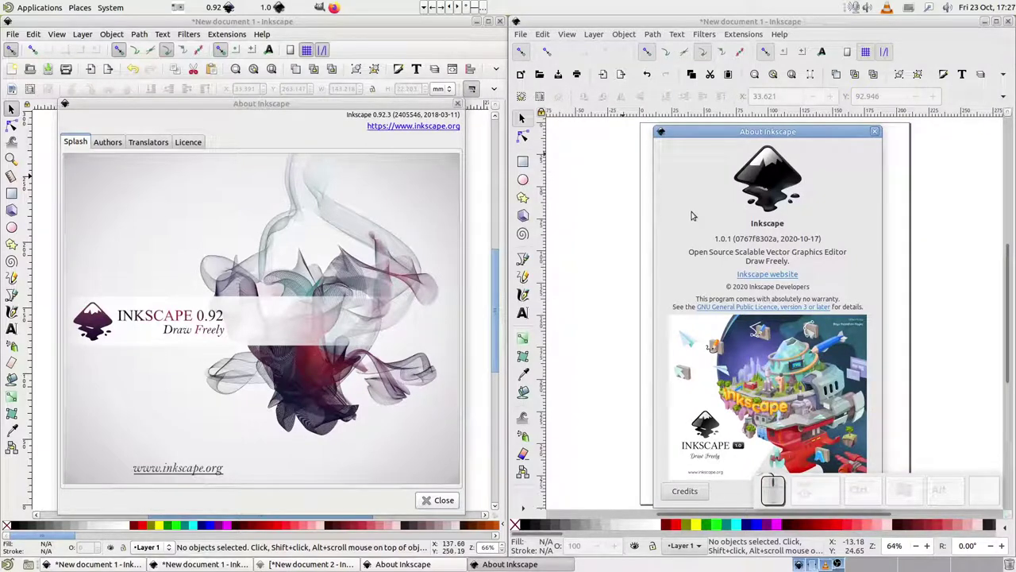
# Step: Close both About Inkscape dialogs after comparing the versions
pyautogui.click(573, 153)
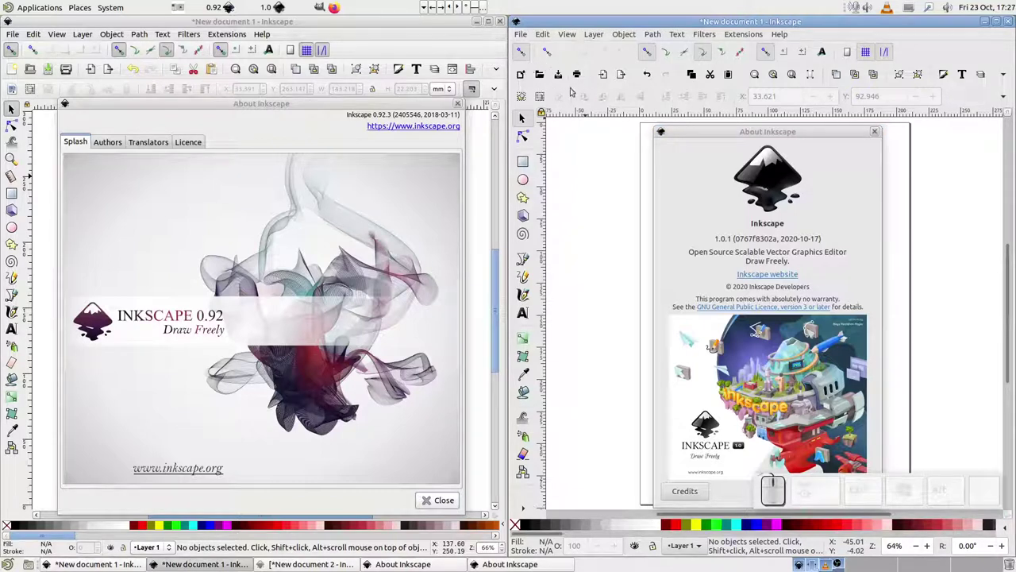
pyautogui.click(457, 111)
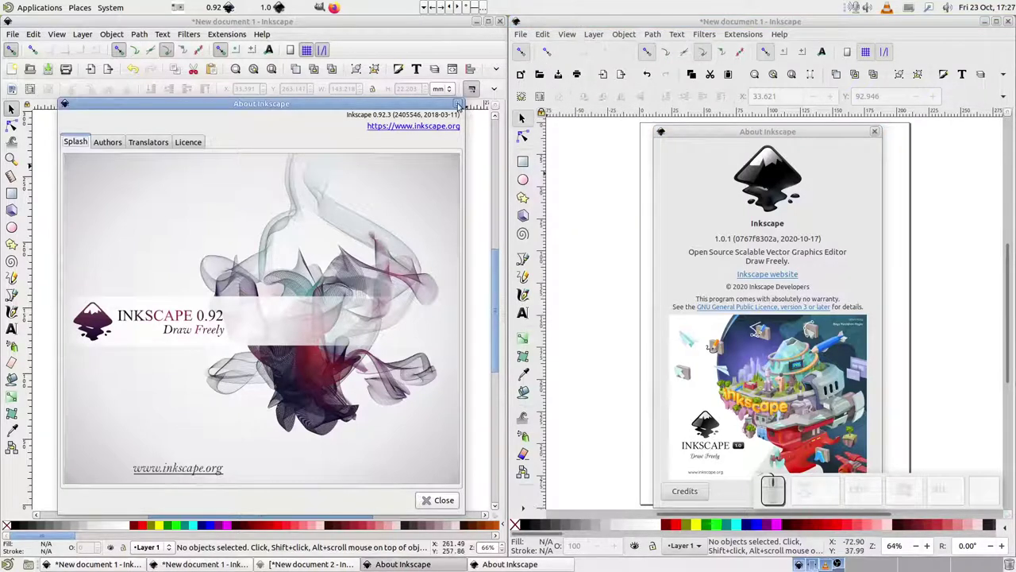
pyautogui.click(458, 105)
pyautogui.click(798, 146)
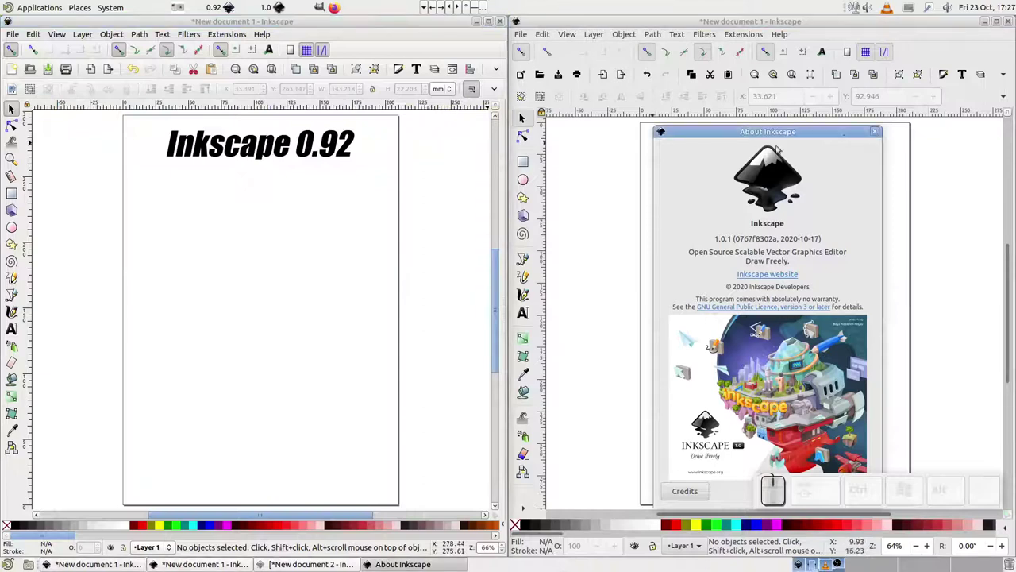
pyautogui.click(874, 131)
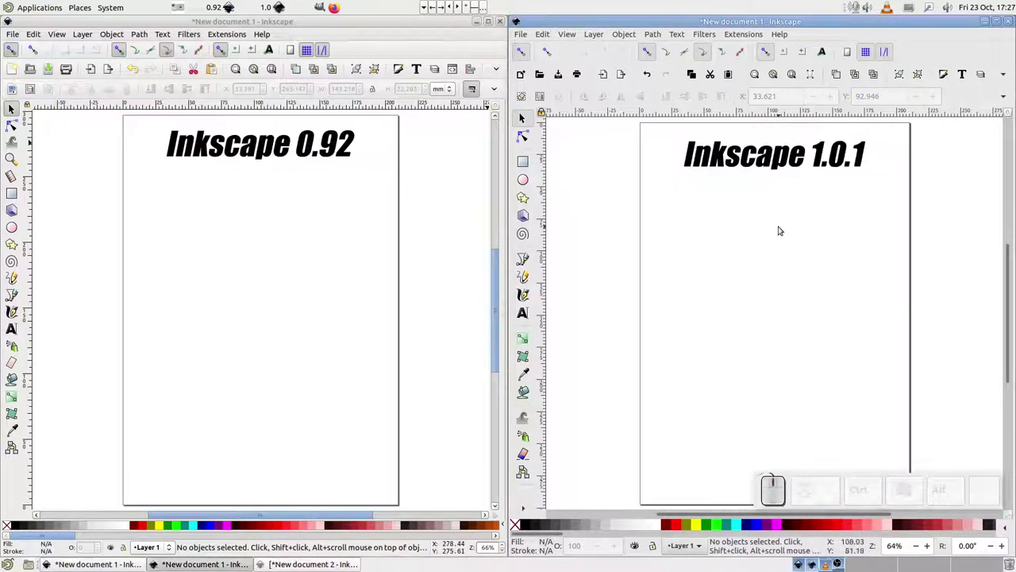
pyautogui.click(399, 249)
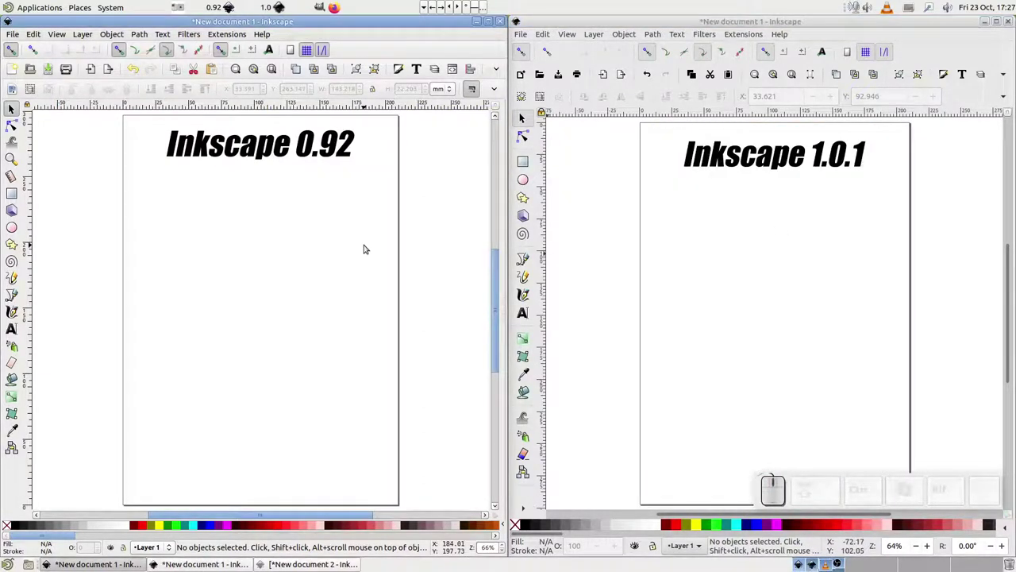
# Step: Select the 'Inkscape 0.92' and 'Inkscape 1.0.1' headings, switching between the two windows
pyautogui.click(282, 157)
pyautogui.click(733, 170)
pyautogui.click(733, 171)
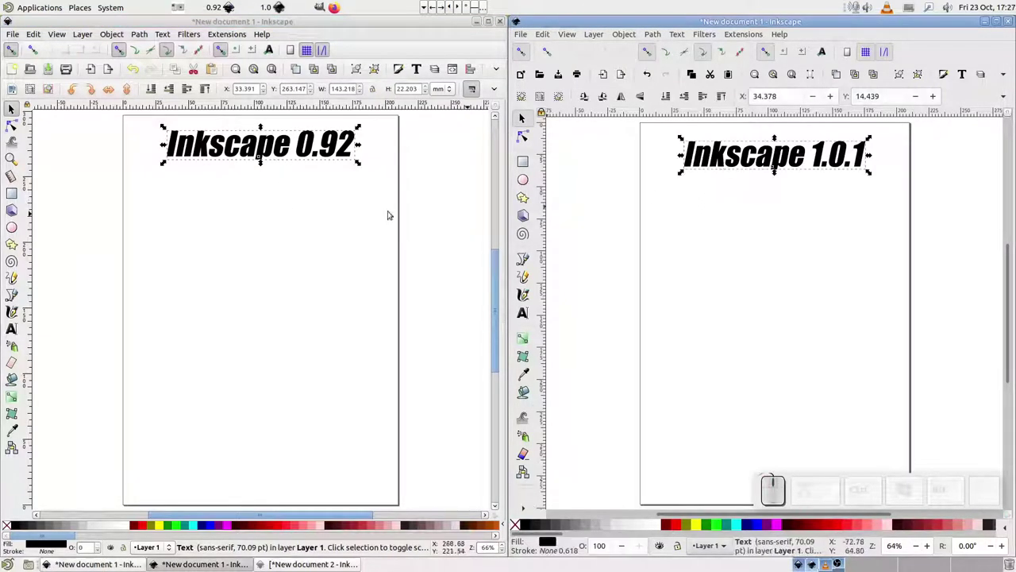
pyautogui.click(290, 191)
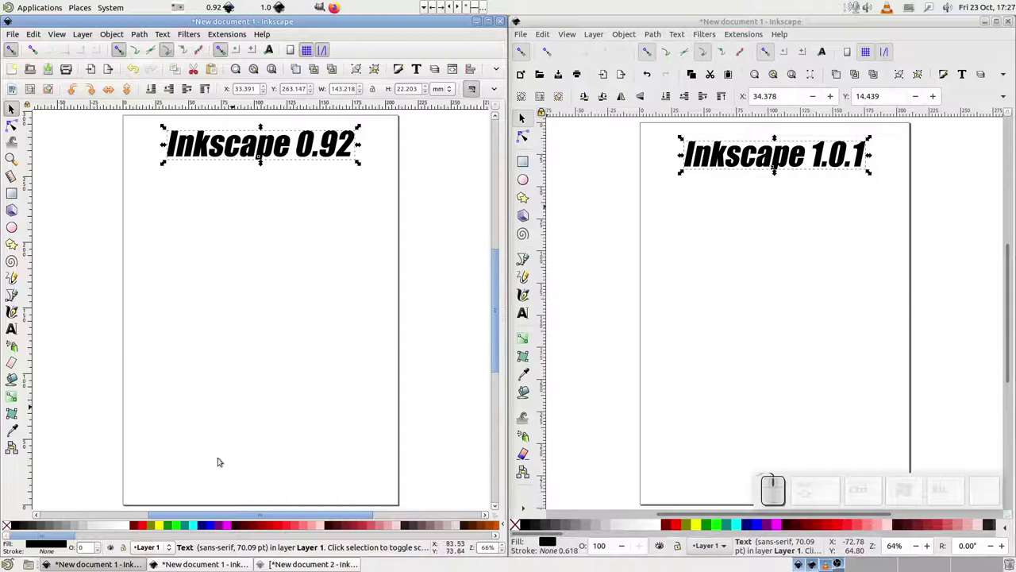
pyautogui.click(201, 560)
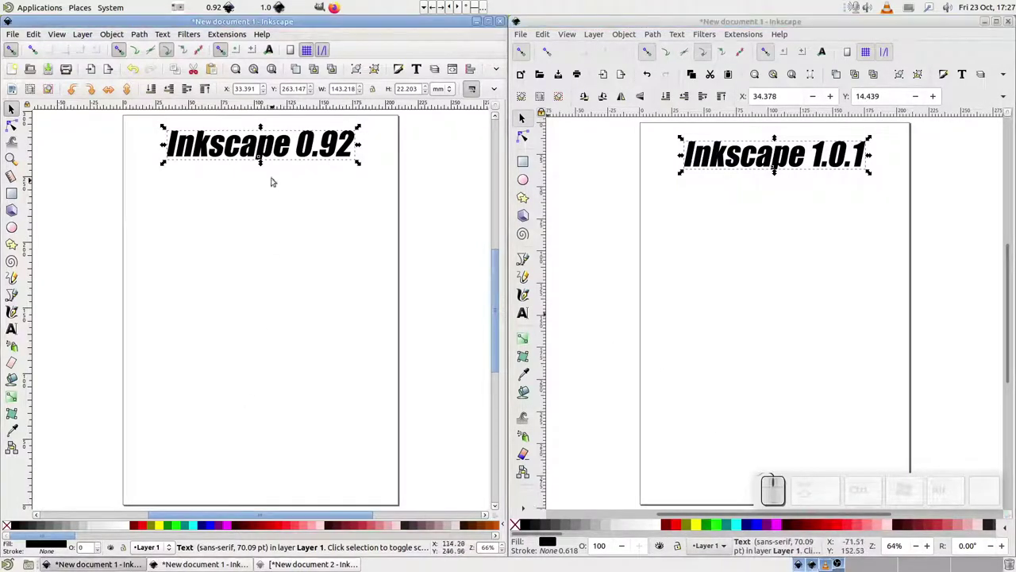
# Step: Append '.3' to the left heading and delete the right heading's last digit
pyautogui.doubleClick(278, 151)
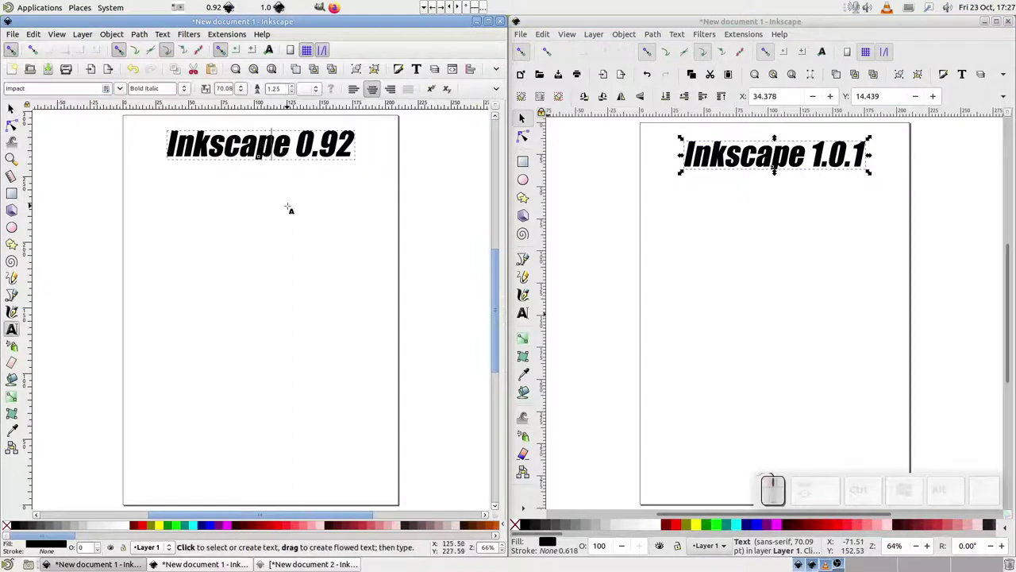
pyautogui.press('Right')
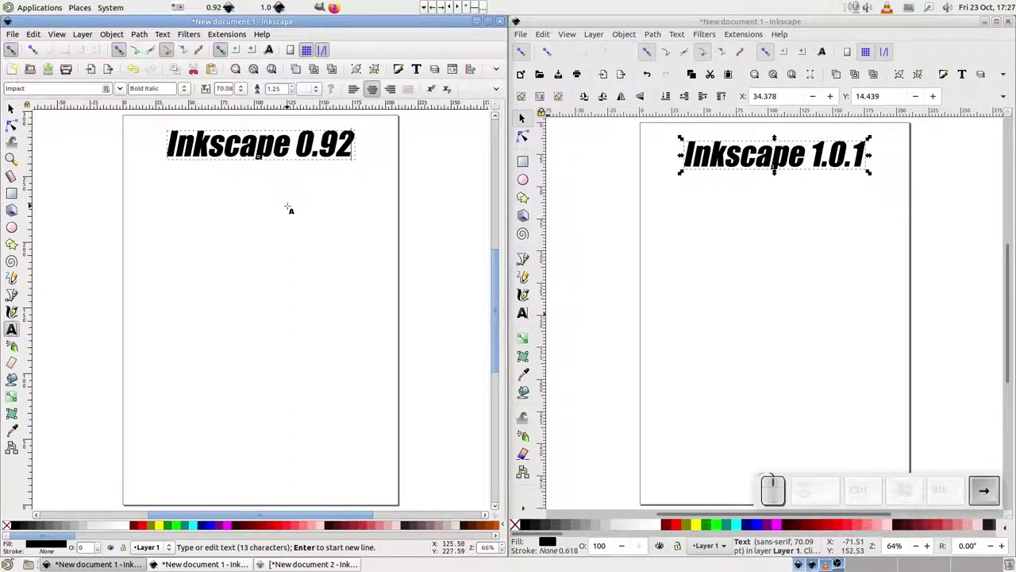
pyautogui.write('.3')
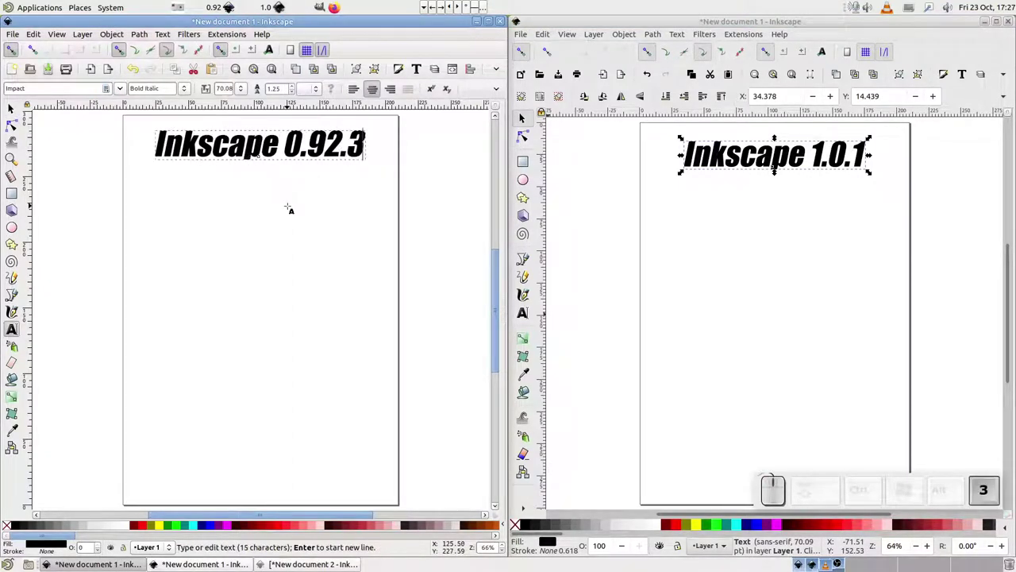
pyautogui.doubleClick(828, 157)
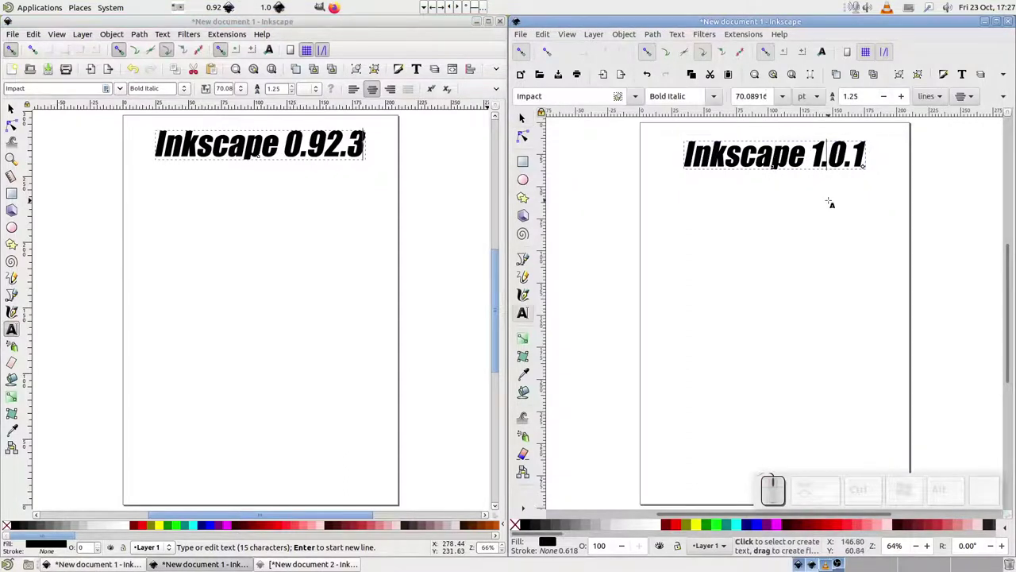
pyautogui.press('End')
pyautogui.press('BackSpace')
# Step: Retype '1' in the right heading, then duplicate 'Inkscape 0.92.3' twice, stacking copies downward
pyautogui.write('1')
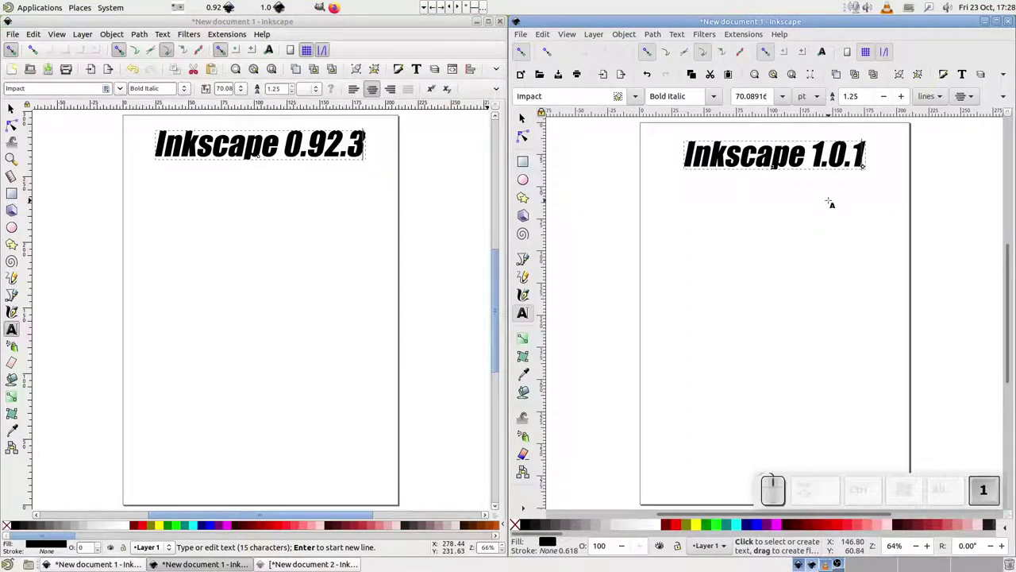
pyautogui.click(11, 109)
pyautogui.hotkey('ctrl', 'd')
pyautogui.hotkey('shift', 'Down')
pyautogui.hotkey('shift', 'Down')
pyautogui.hotkey('shift', 'Down')
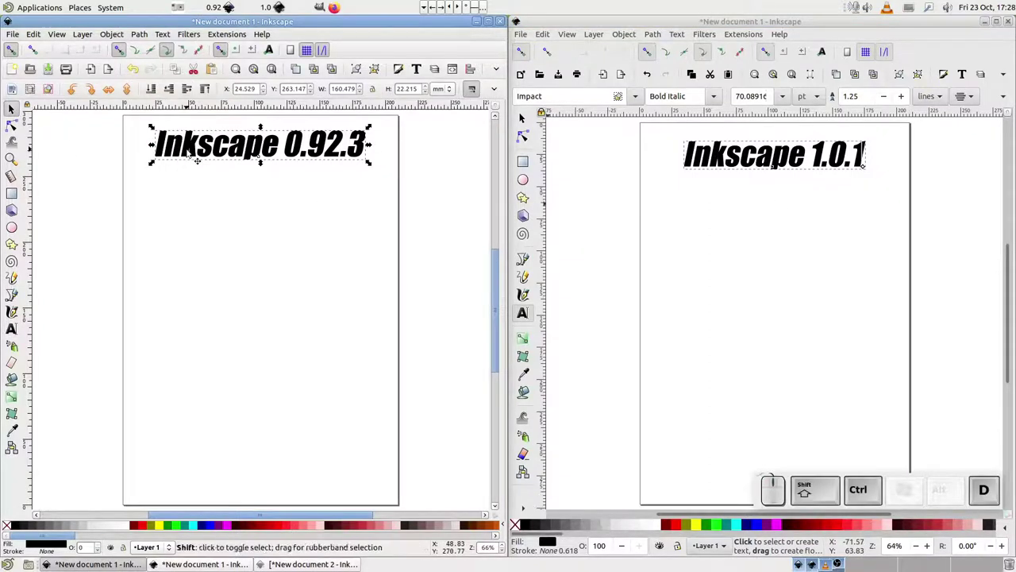
pyautogui.hotkey('shift', 'Down')
pyautogui.hotkey('shift', 'Down')
pyautogui.hotkey('shift', 'Down')
pyautogui.hotkey('shift', 'Down')
pyautogui.hotkey('shift', 'Down')
pyautogui.hotkey('shift', 'Down')
pyautogui.hotkey('shift', 'Down')
pyautogui.hotkey('shift', 'Down')
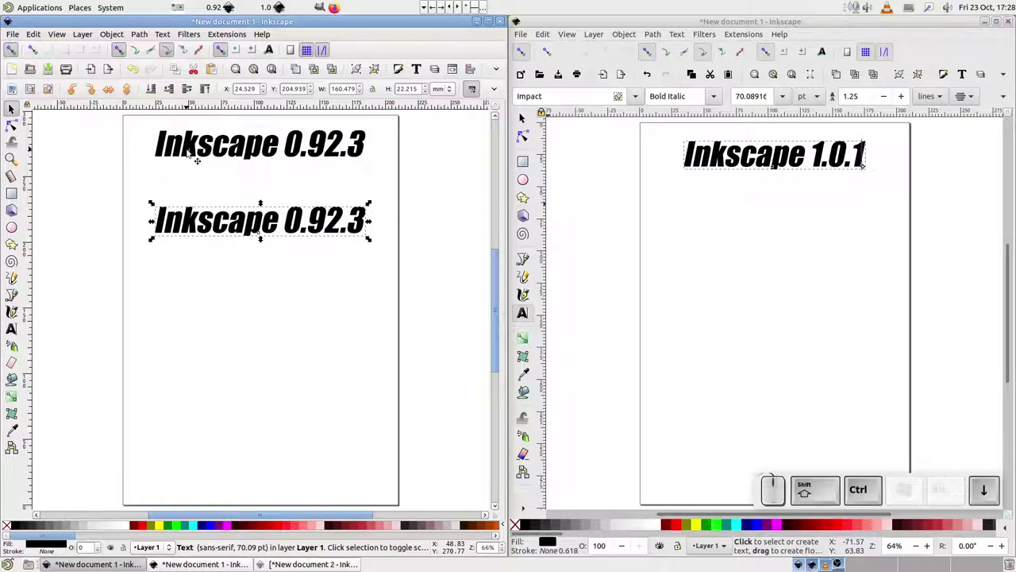
pyautogui.hotkey('ctrl', 'd')
pyautogui.hotkey('shift', 'Down')
pyautogui.hotkey('shift', 'Down')
pyautogui.hotkey('shift', 'Down')
pyautogui.hotkey('shift', 'Down')
pyautogui.hotkey('shift', 'Down')
pyautogui.hotkey('shift', 'Down')
pyautogui.hotkey('shift', 'Down')
pyautogui.hotkey('shift', 'Down')
pyautogui.hotkey('shift', 'Down')
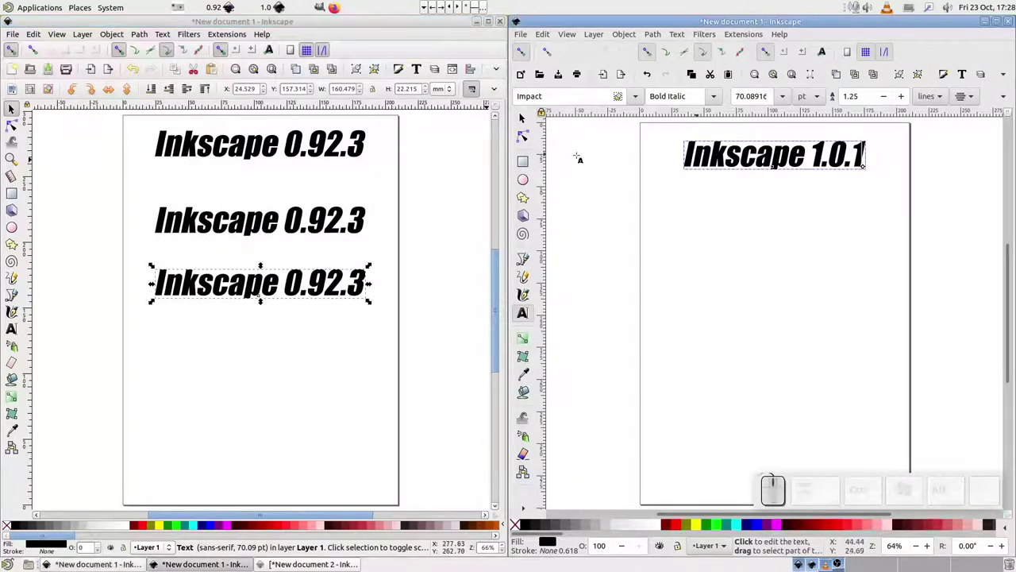
# Step: Duplicate the 'Inkscape 1.0.1' heading and shift the copy below the original
pyautogui.click(521, 119)
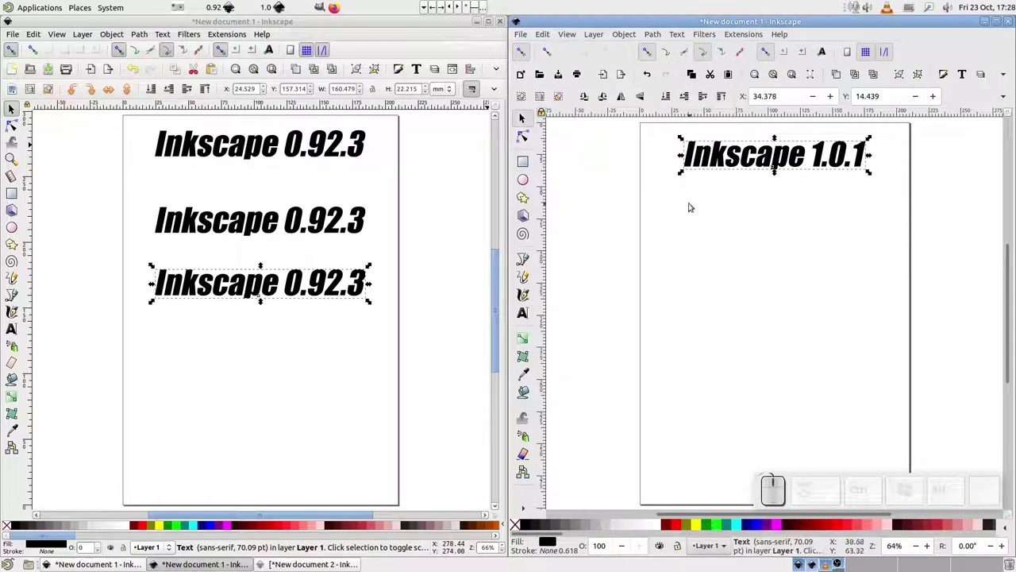
pyautogui.hotkey('ctrl', 'd')
pyautogui.hotkey('shift', 'Down')
pyautogui.hotkey('shift', 'Down')
pyautogui.hotkey('shift', 'Down')
pyautogui.hotkey('shift', 'Down')
pyautogui.hotkey('shift', 'Down')
pyautogui.hotkey('shift', 'Down')
pyautogui.hotkey('shift', 'Down')
pyautogui.hotkey('shift', 'Down')
pyautogui.hotkey('shift', 'Down')
pyautogui.hotkey('shift', 'Down')
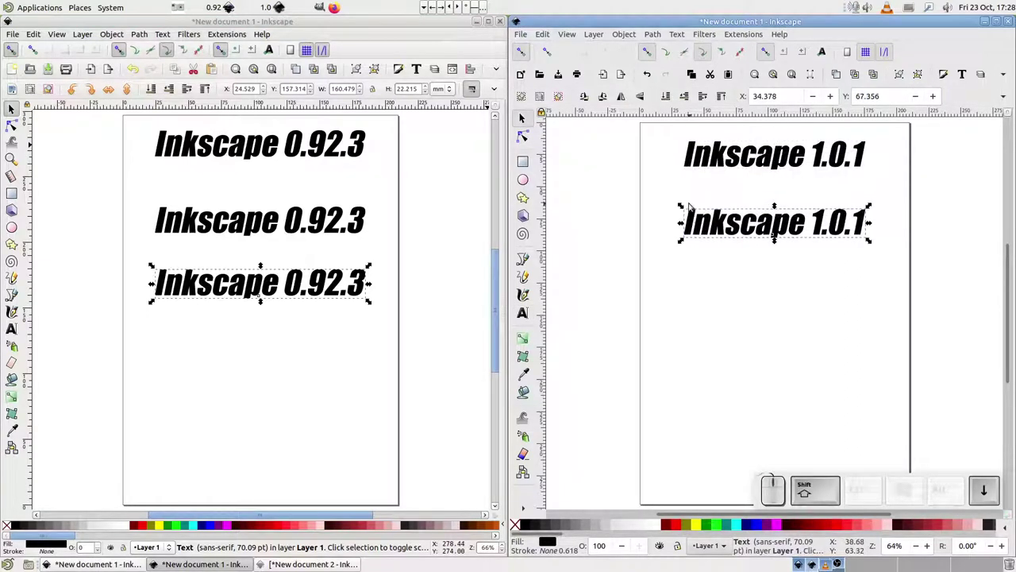
pyautogui.hotkey('shift', 'Down')
pyautogui.hotkey('shift', 'Down')
pyautogui.hotkey('shift', 'Down')
pyautogui.hotkey('shift', 'Down')
pyautogui.hotkey('shift', 'Down')
pyautogui.hotkey('shift', 'Down')
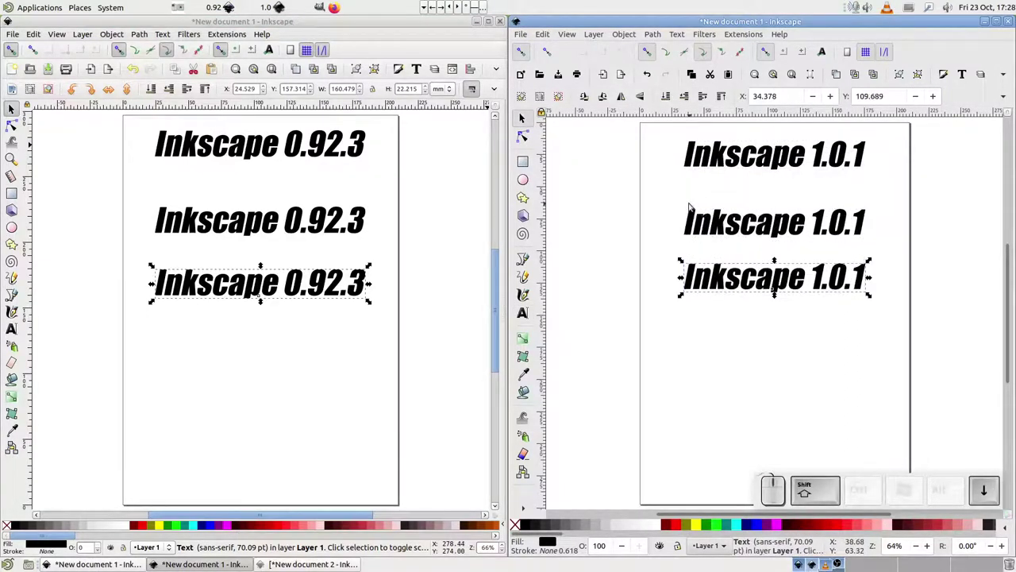
# Step: Convert the middle 'Inkscape 0.92.3' copy to paths and select individual letters inside it
pyautogui.click(322, 232)
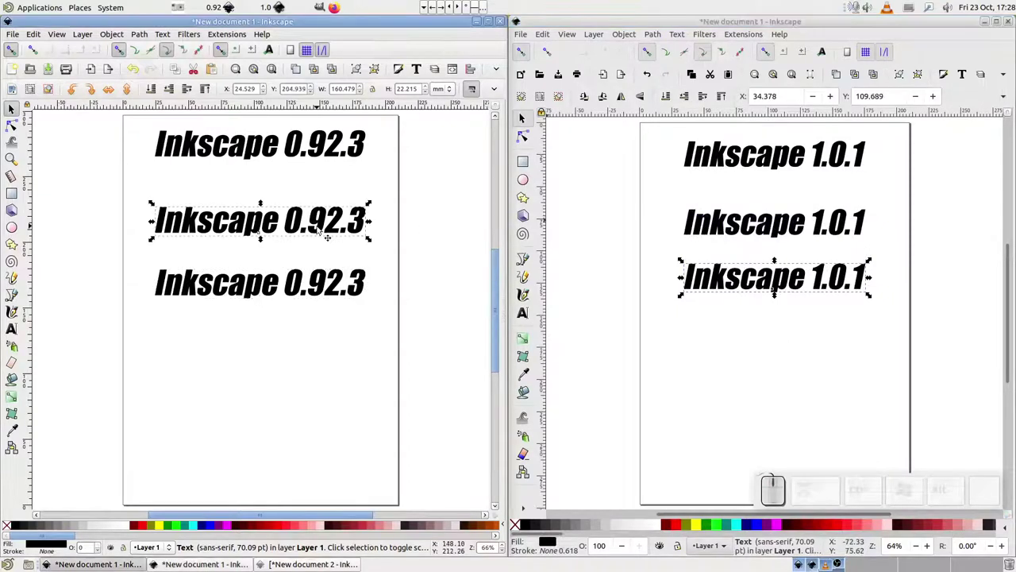
pyautogui.click(139, 34)
pyautogui.click(136, 49)
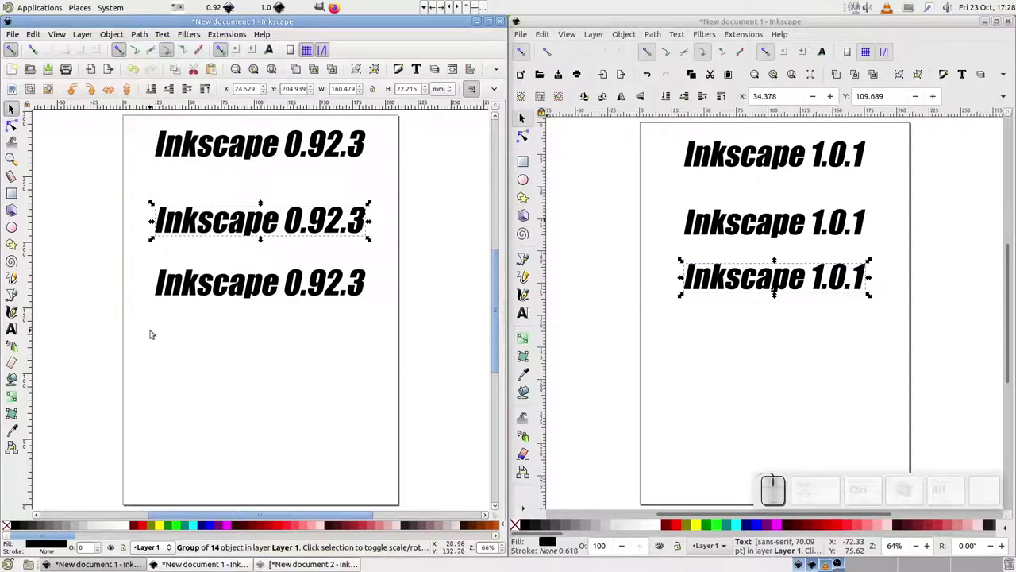
pyautogui.doubleClick(192, 227)
pyautogui.click(192, 227)
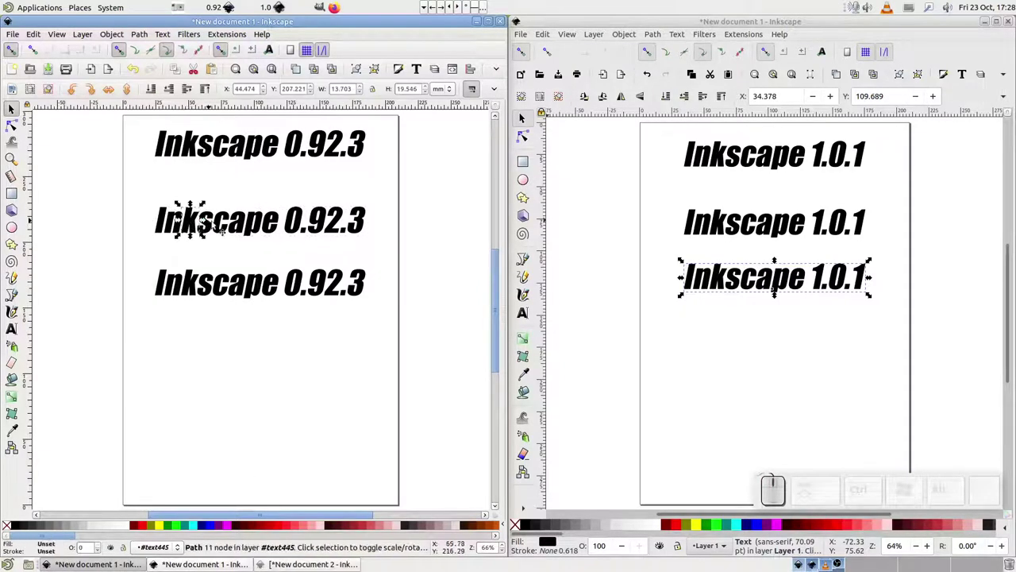
pyautogui.click(223, 226)
# Step: Convert the middle 'Inkscape 1.0.1' text into a 13-letter path group and select letters
pyautogui.click(710, 225)
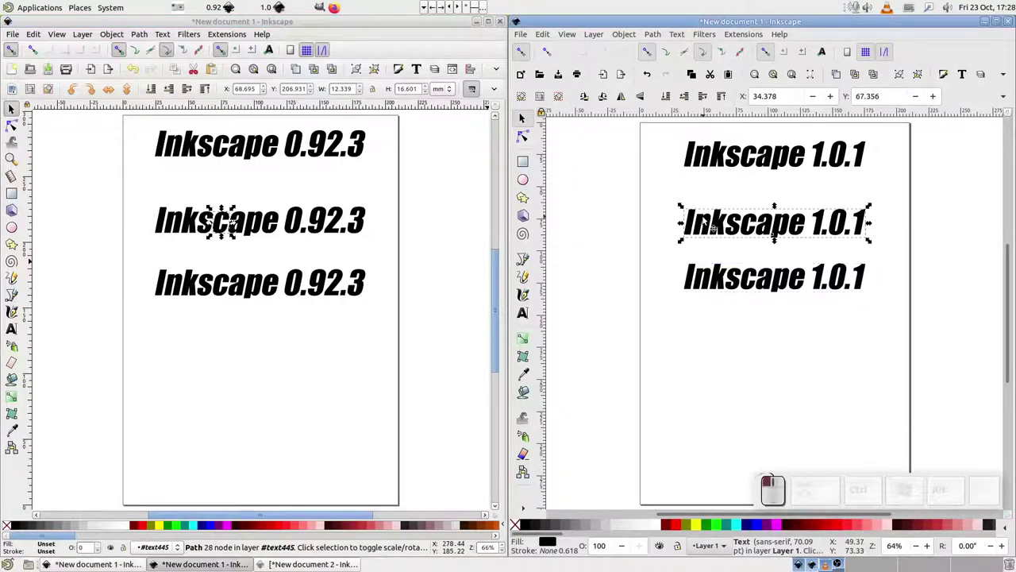
pyautogui.click(652, 34)
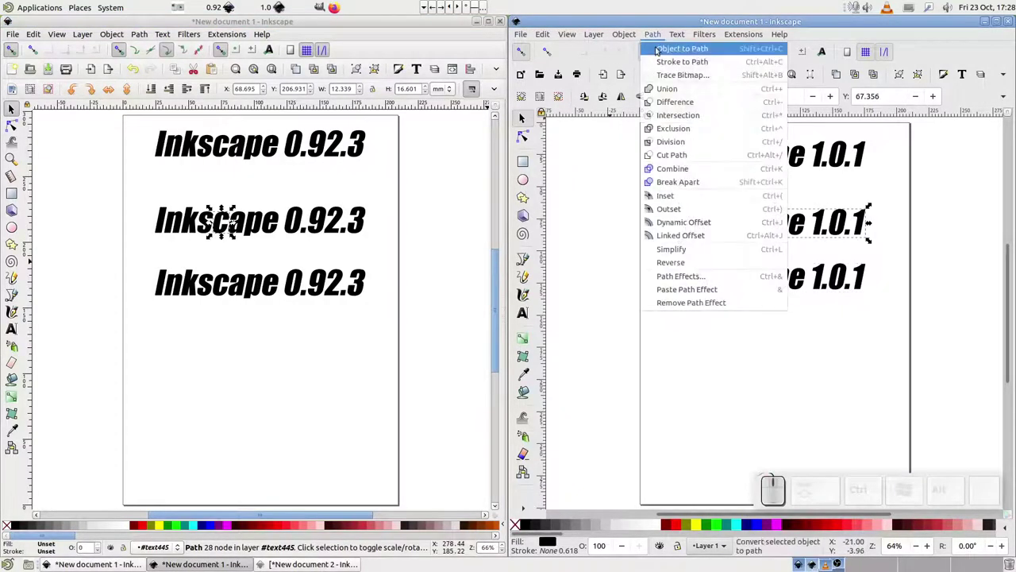
pyautogui.click(657, 49)
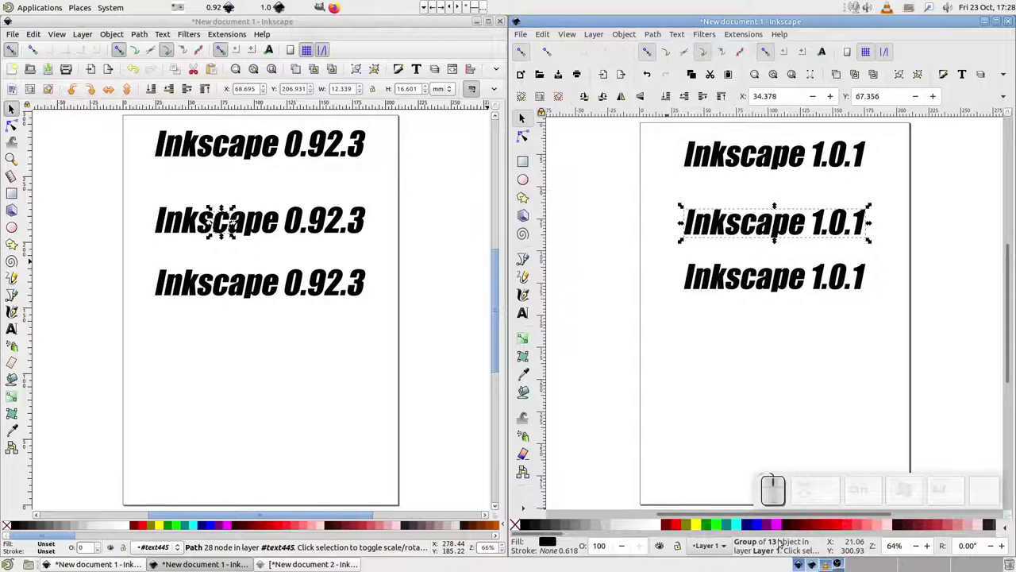
pyautogui.keyDown('ctrl'); pyautogui.click(719, 227); pyautogui.keyUp('ctrl')
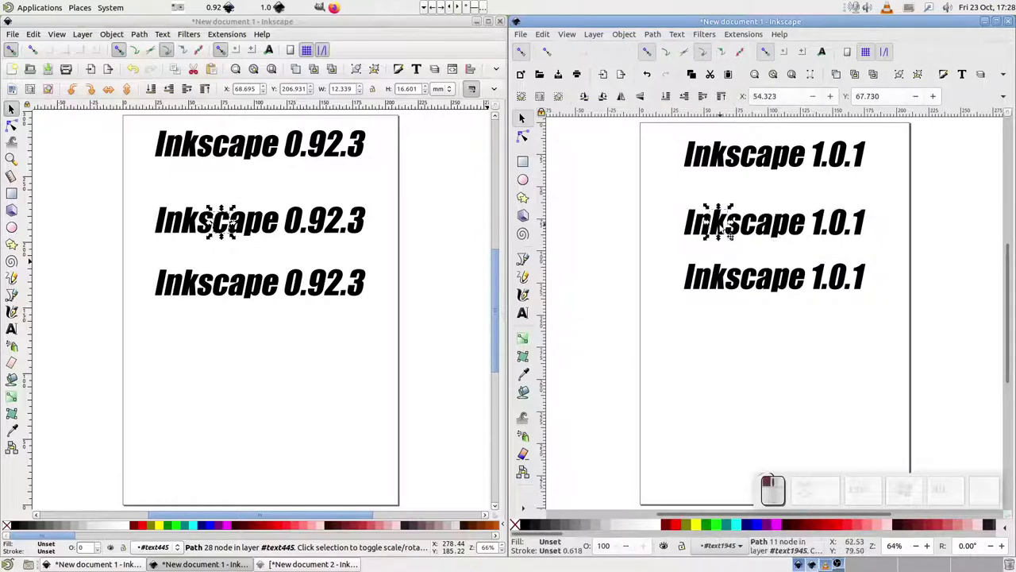
pyautogui.keyDown('ctrl'); pyautogui.click(703, 224); pyautogui.keyUp('ctrl')
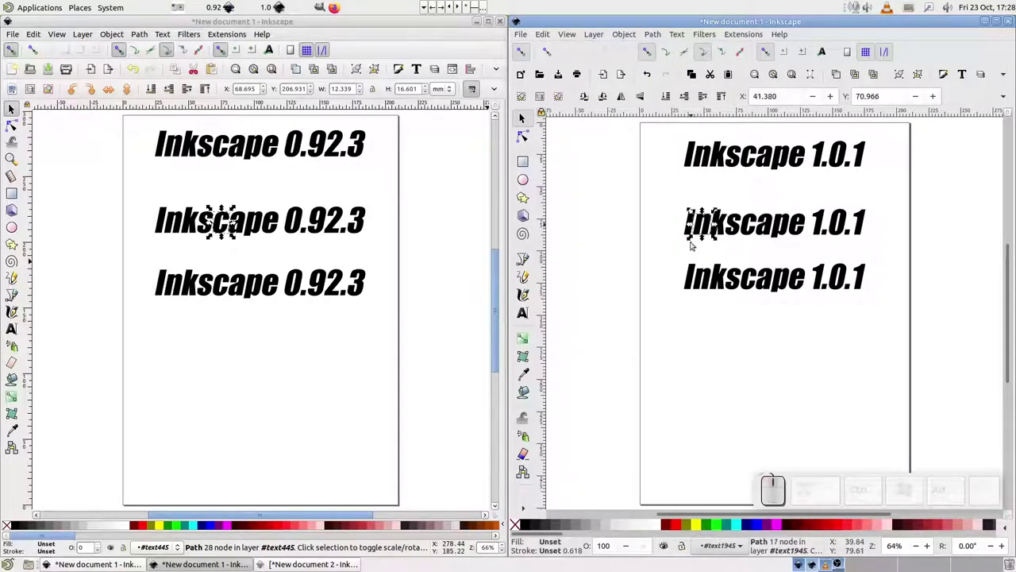
# Step: Merge the third 'Inkscape 0.92.3' text into one 318-node path with Path > Union
pyautogui.click(343, 294)
pyautogui.click(141, 35)
pyautogui.click(147, 100)
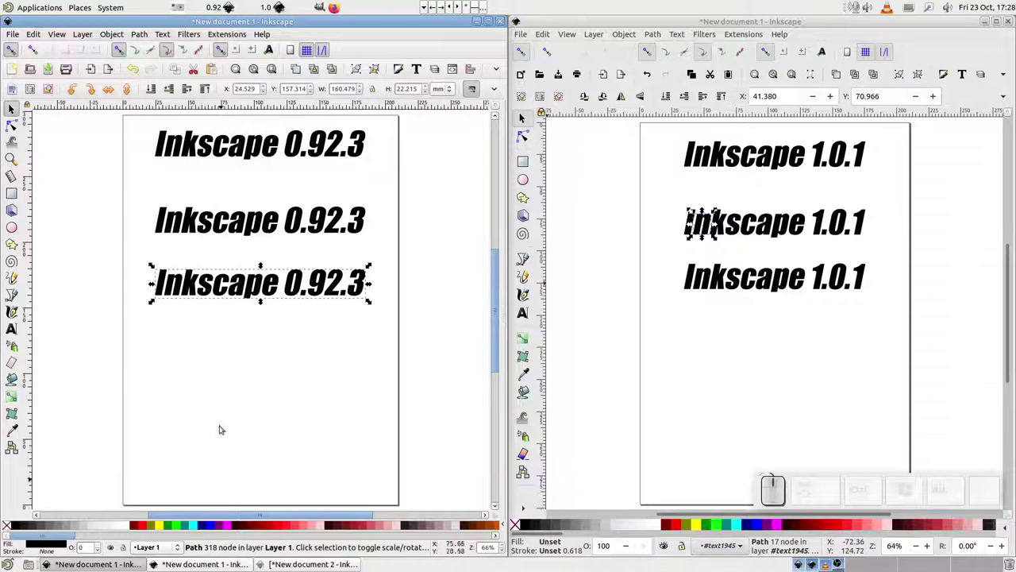
pyautogui.doubleClick(224, 302)
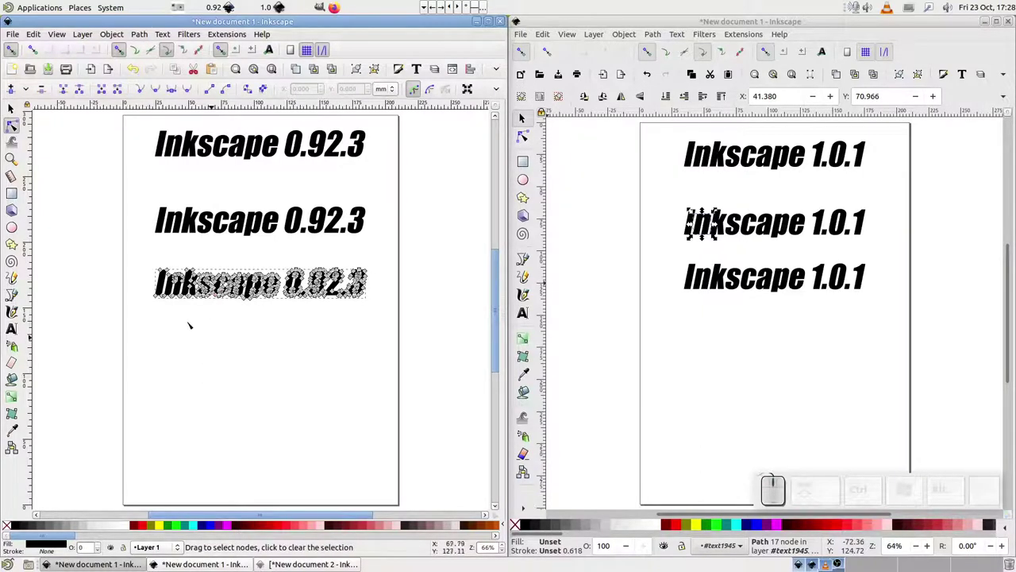
pyautogui.click(17, 111)
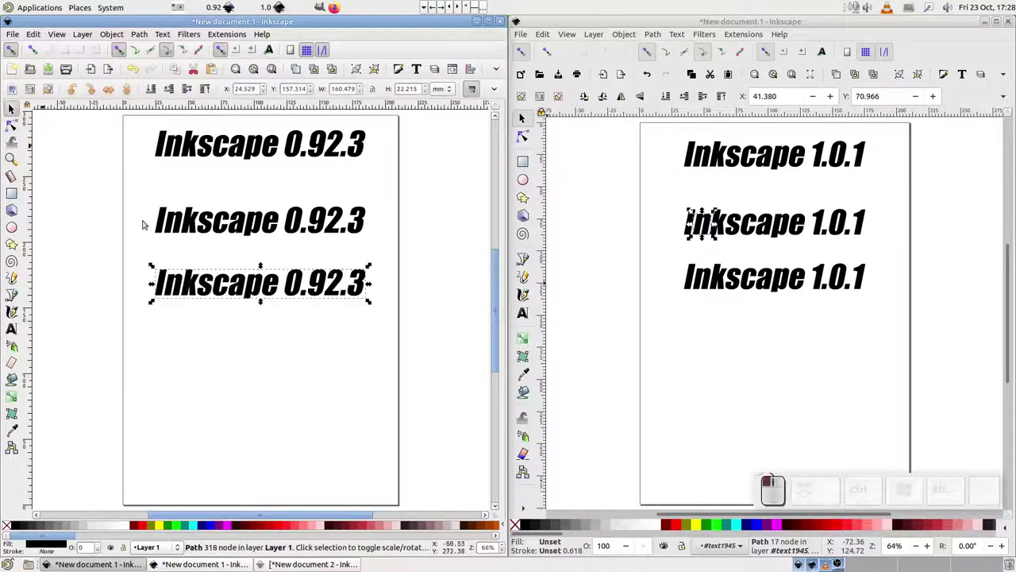
pyautogui.click(723, 287)
pyautogui.click(652, 34)
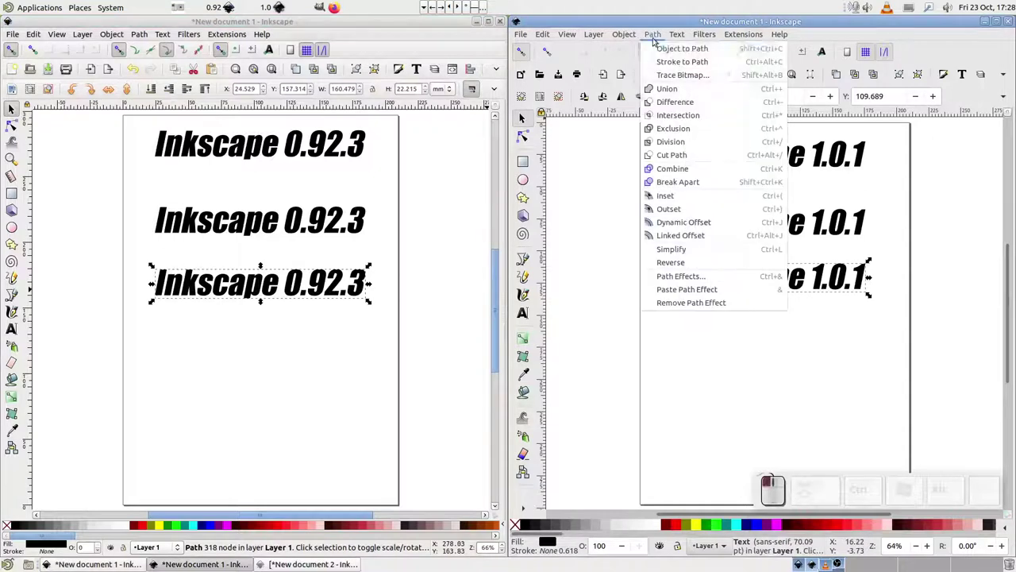
pyautogui.click(660, 91)
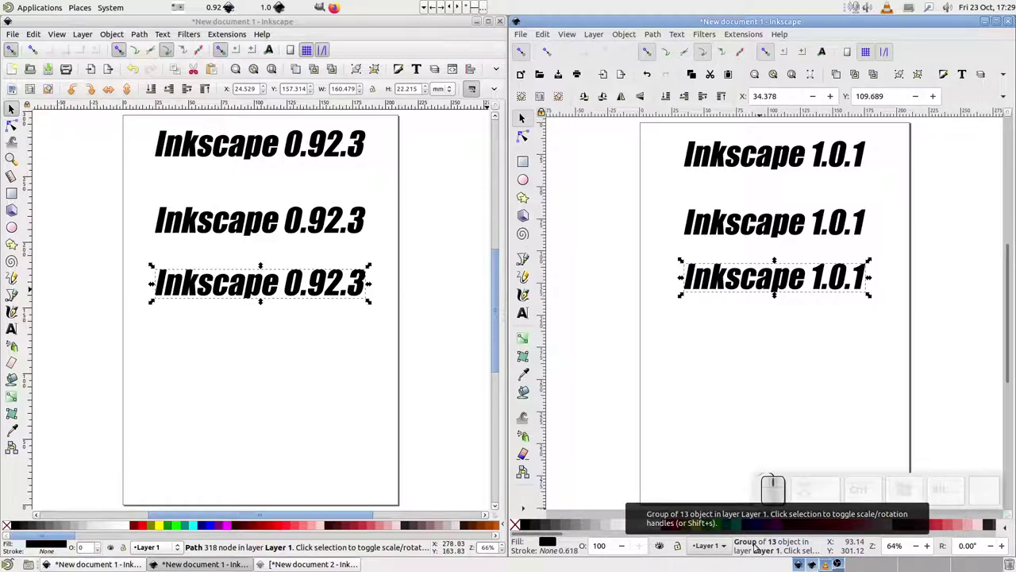
pyautogui.click(711, 325)
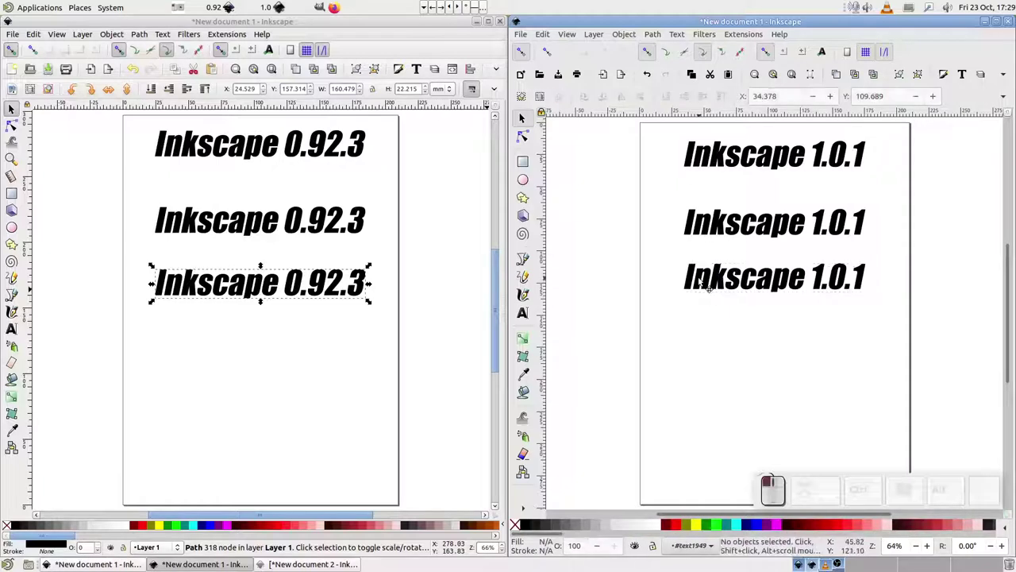
pyautogui.keyDown('ctrl'); pyautogui.click(716, 280); pyautogui.keyUp('ctrl')
pyautogui.keyDown('ctrl'); pyautogui.click(727, 280); pyautogui.keyUp('ctrl')
pyautogui.keyDown('ctrl'); pyautogui.click(764, 279); pyautogui.keyUp('ctrl')
pyautogui.click(721, 328)
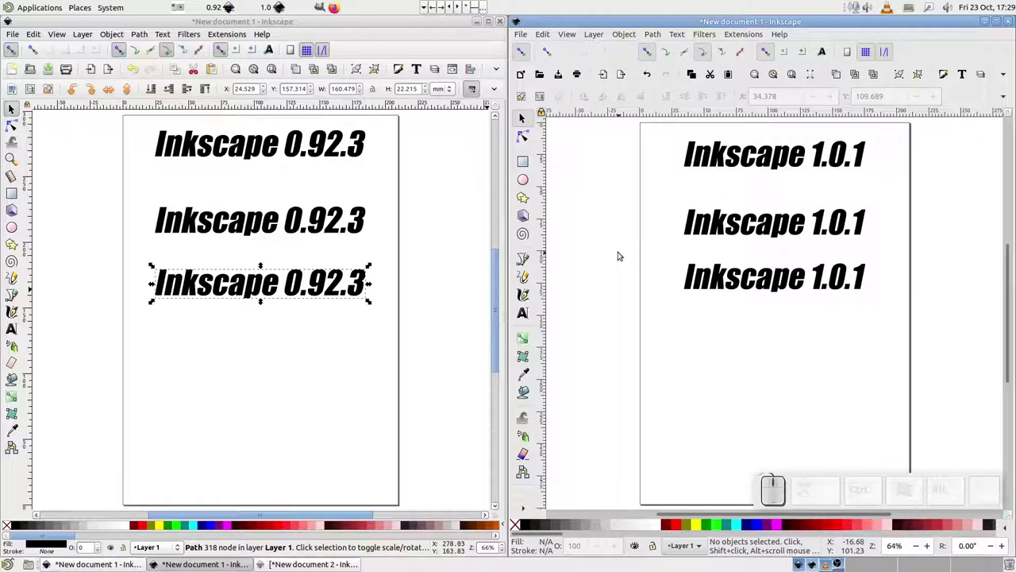
# Step: Ungroup the third 'Inkscape 1.0.1' heading and Union its letters into one 240-node path
pyautogui.click(719, 284)
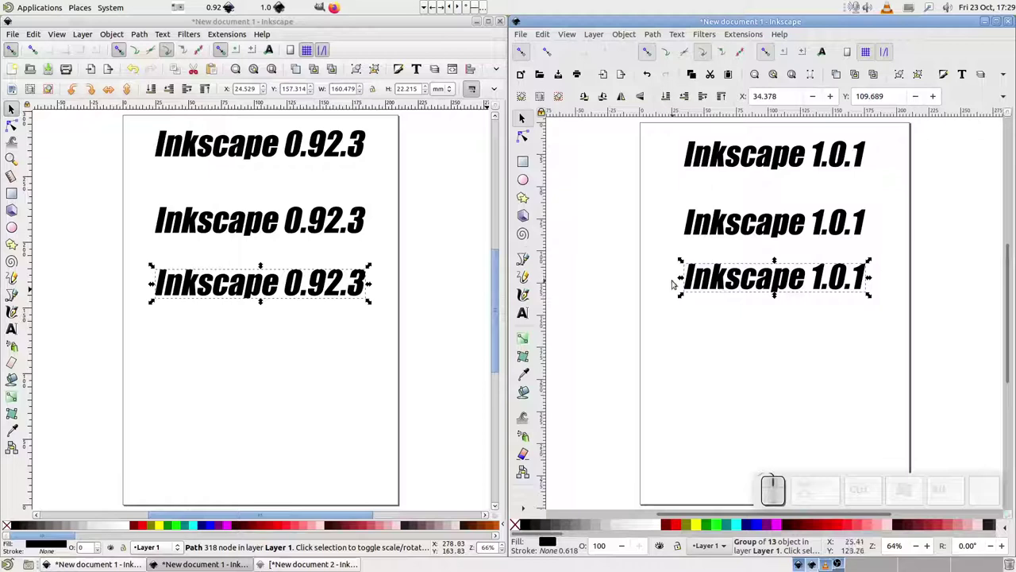
pyautogui.click(916, 74)
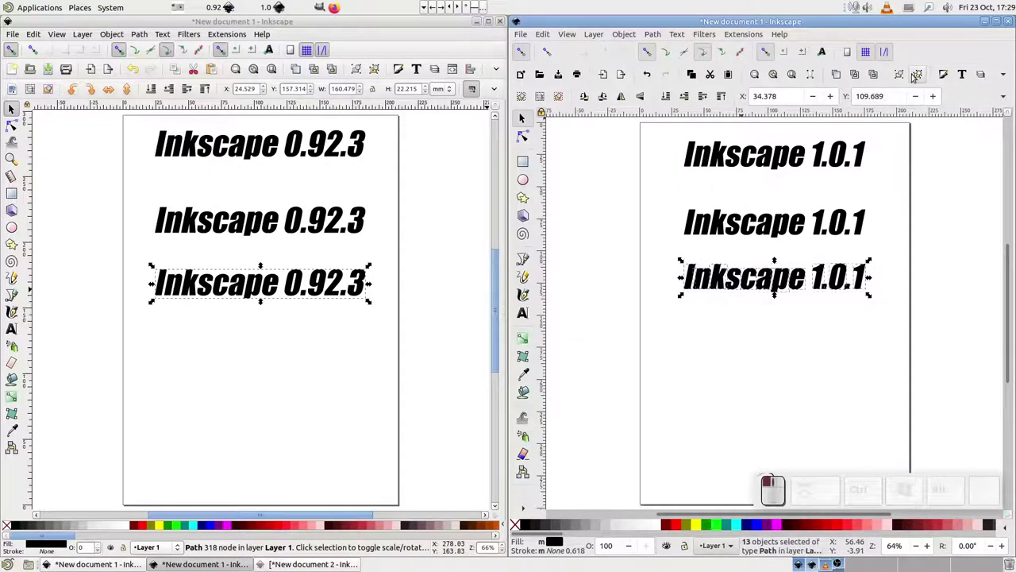
pyautogui.click(650, 35)
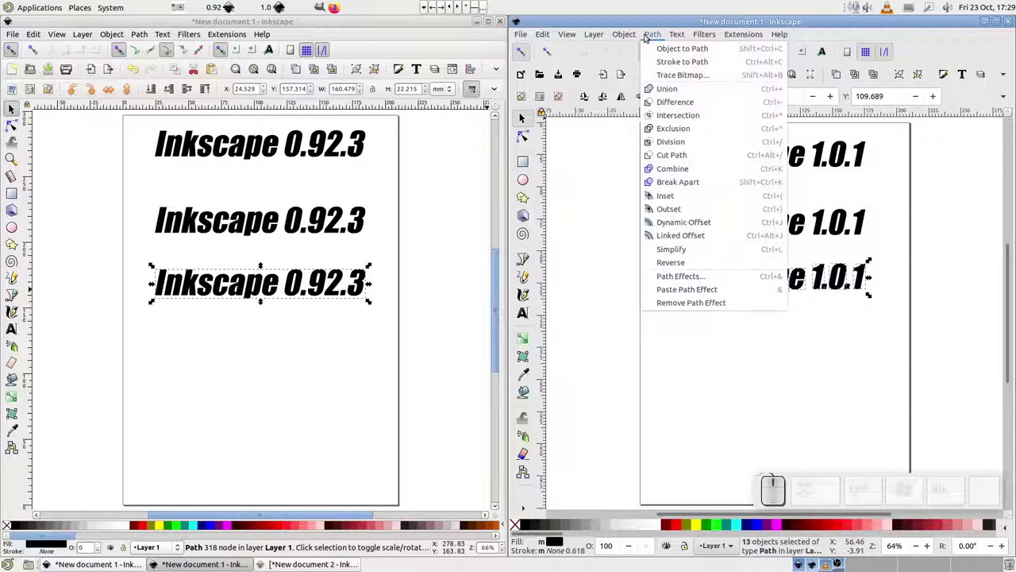
pyautogui.click(665, 89)
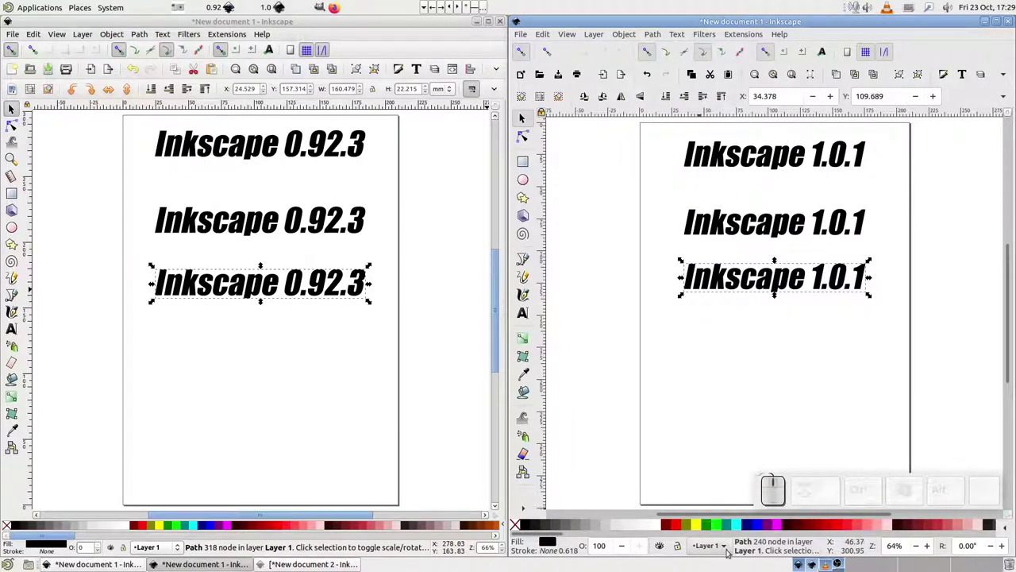
pyautogui.doubleClick(720, 284)
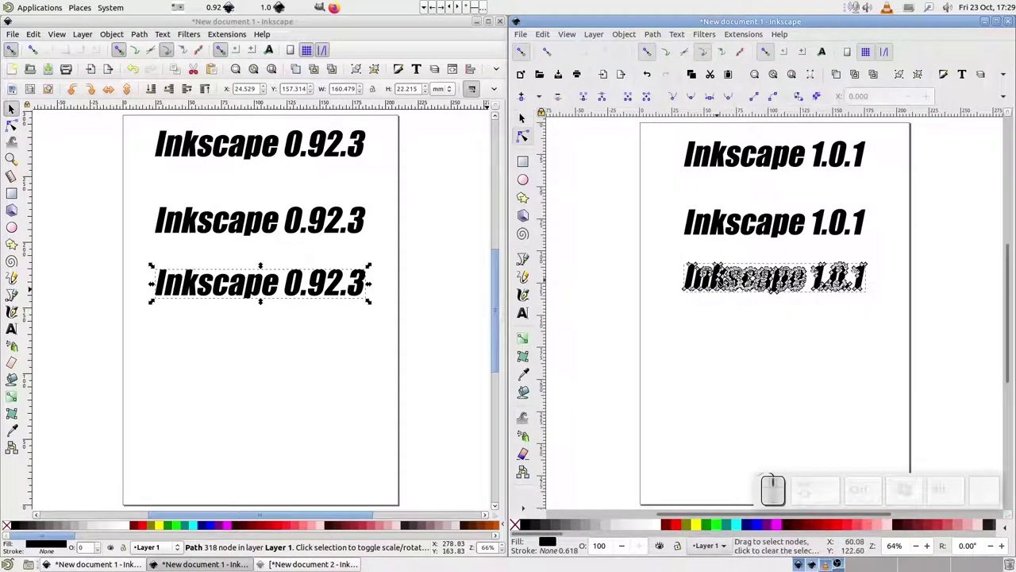
pyautogui.click(521, 118)
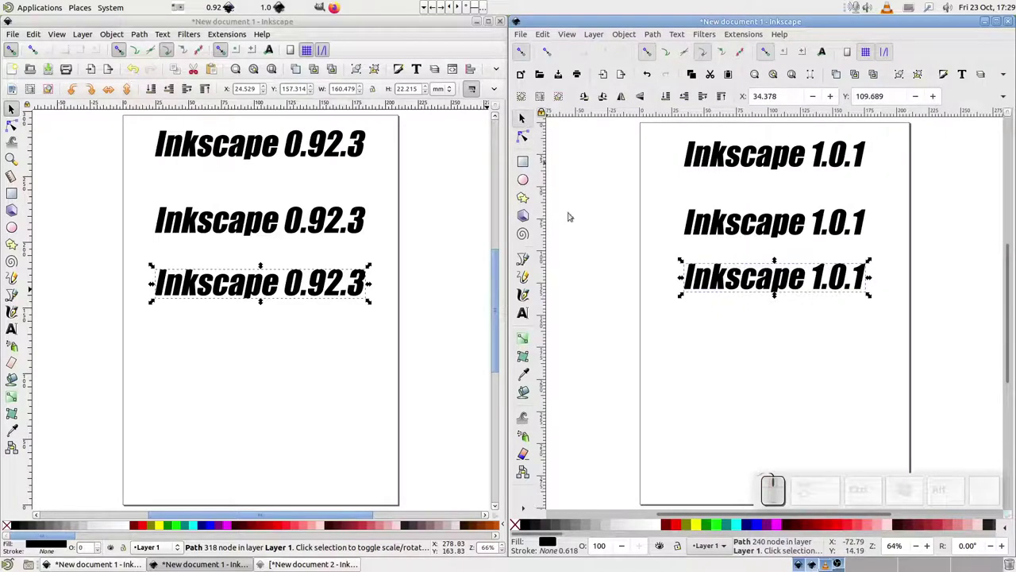
pyautogui.click(616, 289)
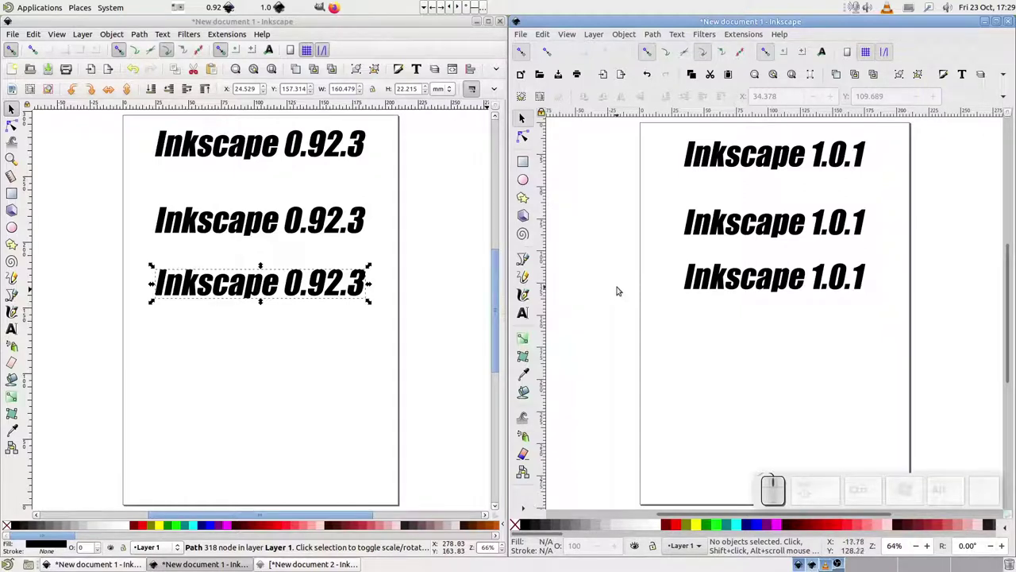
# Step: Delete the lower two converted headings on both the 1.0.1 and 0.92.3 pages
pyautogui.moveTo(654, 191); pyautogui.dragTo(898, 320)
pyautogui.press('Delete')
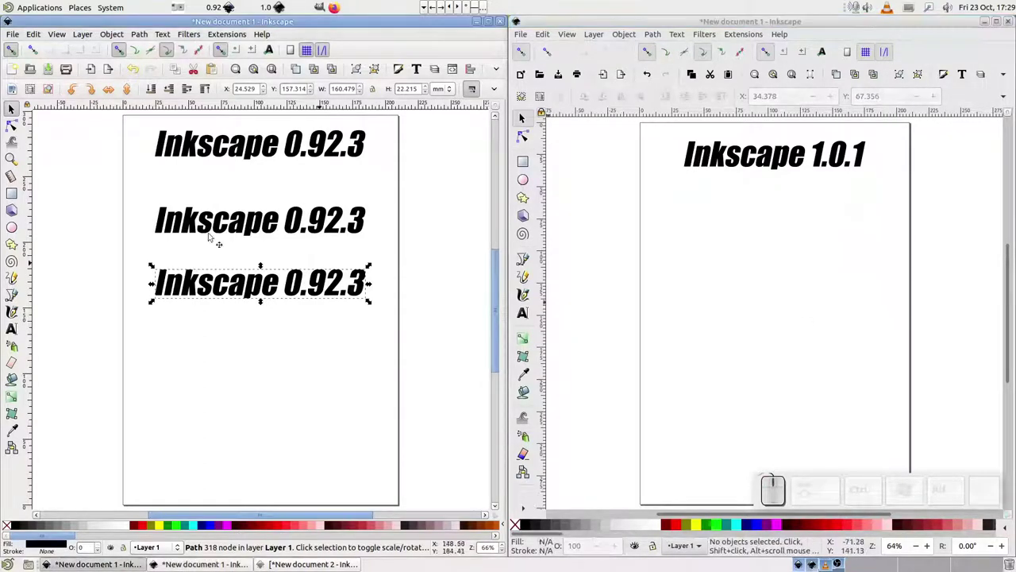
pyautogui.moveTo(136, 189); pyautogui.dragTo(375, 316)
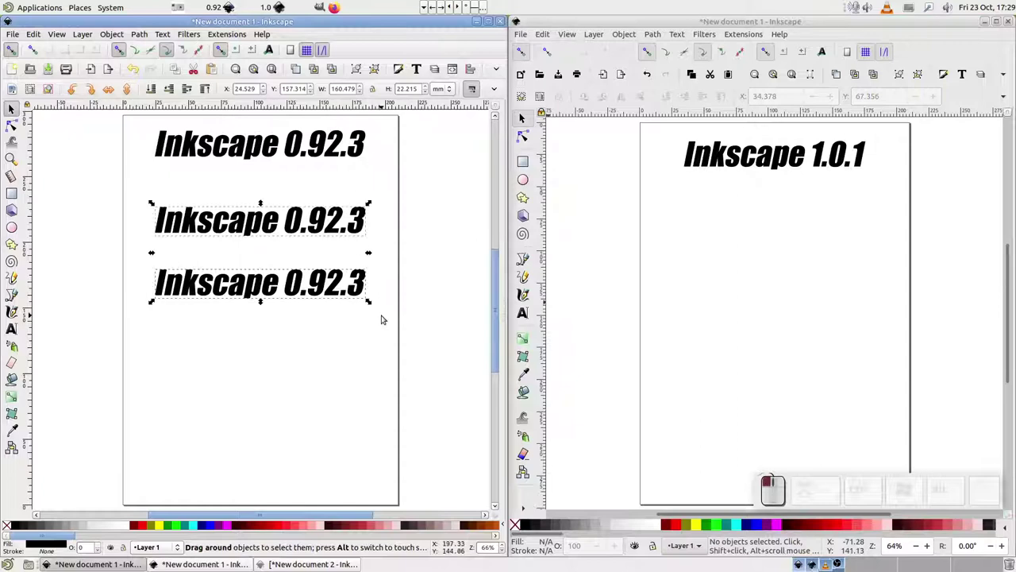
pyautogui.press('Delete')
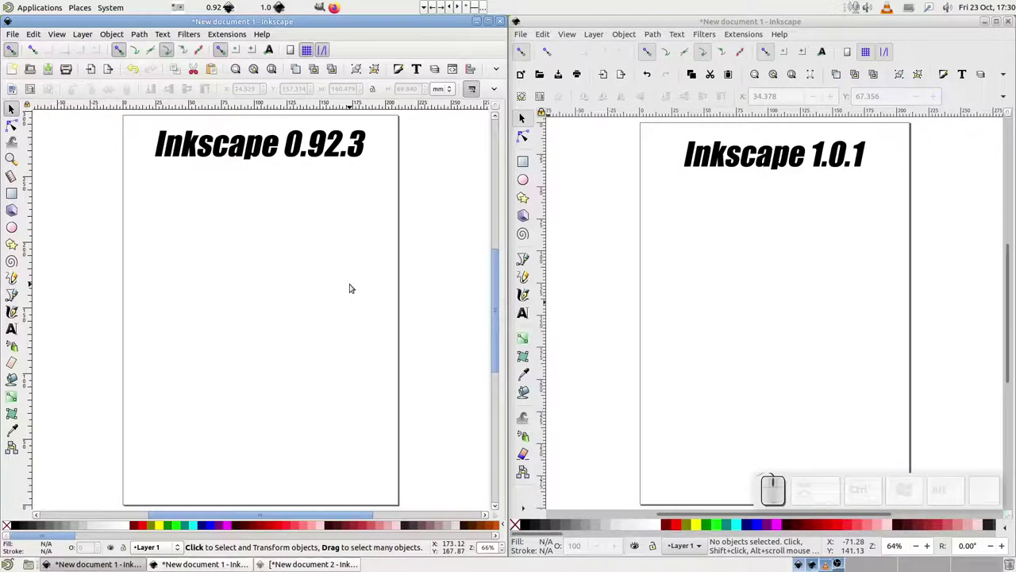
# Step: Stack three spaced copies of the 'Inkscape 0.92.3' heading down the page with Ctrl+D
pyautogui.click(262, 145)
pyautogui.hotkey('ctrl', 'd')
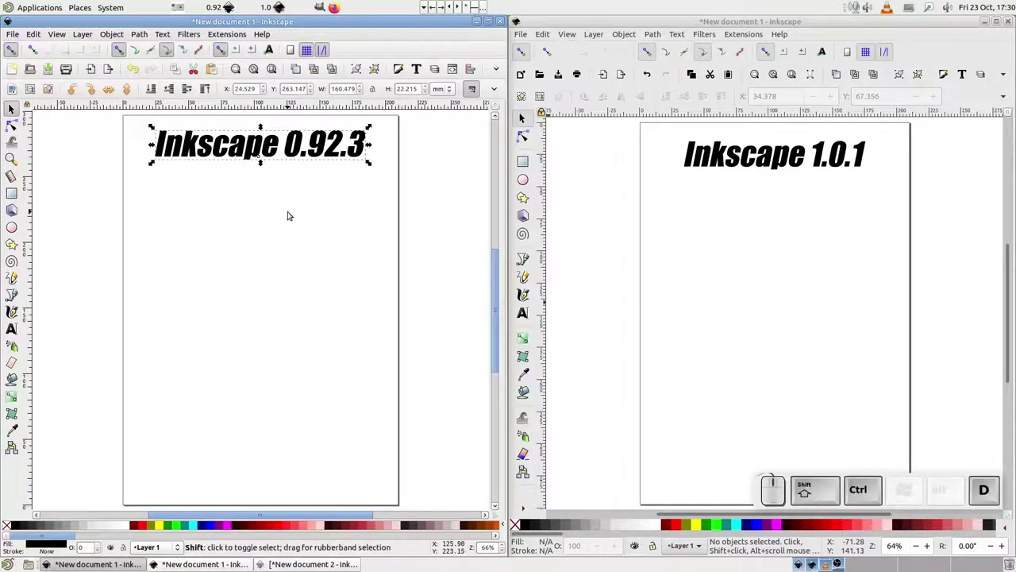
pyautogui.hotkey('shift', 'Down')
pyautogui.hotkey('shift', 'Down')
pyautogui.hotkey('shift', 'Down')
pyautogui.hotkey('shift', 'Down')
pyautogui.hotkey('shift', 'Down')
pyautogui.hotkey('shift', 'Down')
pyautogui.hotkey('shift', 'Down')
pyautogui.hotkey('shift', 'Down')
pyautogui.hotkey('shift', 'Down')
pyautogui.hotkey('shift', 'Down')
pyautogui.hotkey('shift', 'Down')
pyautogui.hotkey('shift', 'Down')
pyautogui.hotkey('shift', 'Down')
pyautogui.hotkey('shift', 'Down')
pyautogui.hotkey('shift', 'Down')
pyautogui.hotkey('shift', 'Down')
pyautogui.hotkey('shift', 'Down')
pyautogui.hotkey('shift', 'Down')
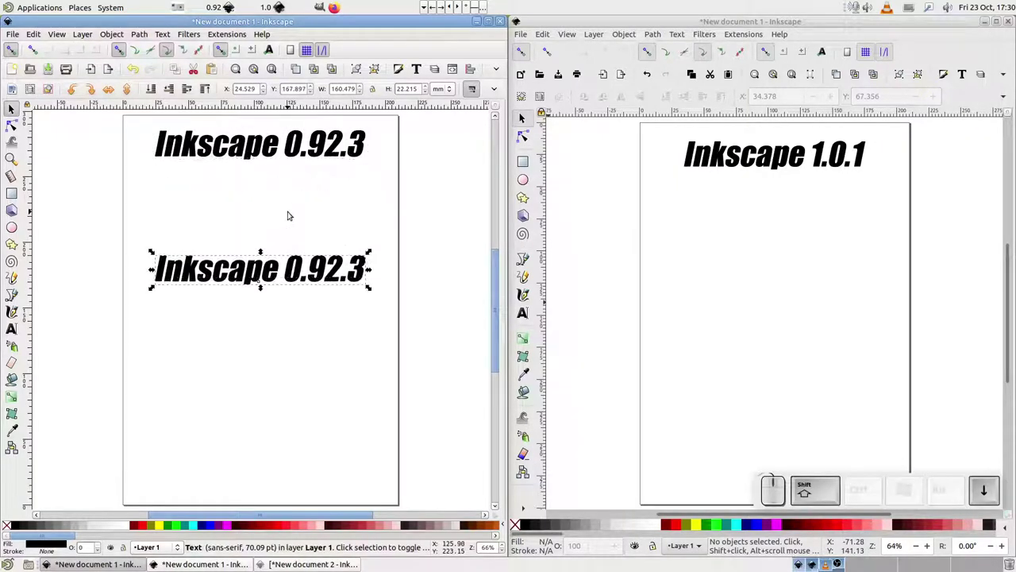
pyautogui.hotkey('ctrl', 'd')
pyautogui.hotkey('shift', 'Down')
pyautogui.hotkey('shift', 'Down')
pyautogui.hotkey('shift', 'Down')
pyautogui.hotkey('shift', 'Down')
pyautogui.hotkey('shift', 'Down')
pyautogui.hotkey('shift', 'Down')
pyautogui.hotkey('shift', 'Down')
pyautogui.hotkey('shift', 'Down')
pyautogui.hotkey('shift', 'Down')
pyautogui.hotkey('shift', 'Down')
pyautogui.hotkey('ctrl', 'd')
pyautogui.hotkey('shift', 'Down')
pyautogui.hotkey('shift', 'Down')
pyautogui.hotkey('shift', 'Down')
pyautogui.hotkey('shift', 'Down')
pyautogui.hotkey('shift', 'Down')
pyautogui.hotkey('shift', 'Down')
pyautogui.hotkey('shift', 'Down')
pyautogui.hotkey('shift', 'Down')
pyautogui.hotkey('shift', 'Down')
pyautogui.hotkey('shift', 'Down')
# Step: Stack three spaced copies of the 'Inkscape 1.0.1' heading, then select the second 0.92.3 heading
pyautogui.click(718, 163)
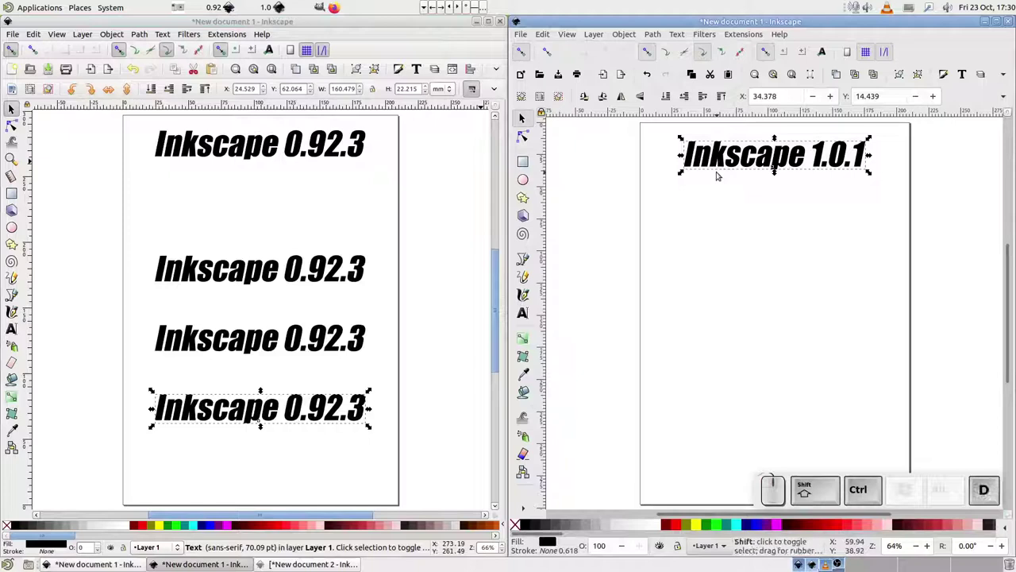
pyautogui.hotkey('ctrl', 'd')
pyautogui.hotkey('shift', 'Down')
pyautogui.hotkey('shift', 'Down')
pyautogui.hotkey('shift', 'Down')
pyautogui.hotkey('shift', 'Down')
pyautogui.hotkey('shift', 'Down')
pyautogui.hotkey('shift', 'Down')
pyautogui.hotkey('shift', 'Down')
pyautogui.hotkey('shift', 'Down')
pyautogui.hotkey('shift', 'Down')
pyautogui.hotkey('shift', 'Down')
pyautogui.hotkey('shift', 'Down')
pyautogui.hotkey('shift', 'Down')
pyautogui.hotkey('shift', 'Down')
pyautogui.hotkey('shift', 'Down')
pyautogui.hotkey('shift', 'Down')
pyautogui.hotkey('shift', 'Down')
pyautogui.hotkey('shift', 'Down')
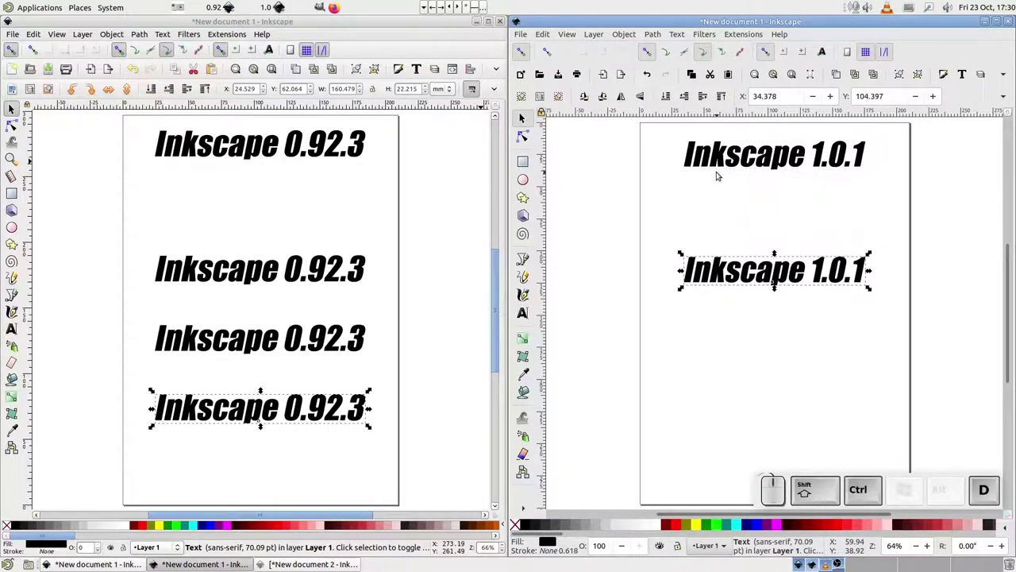
pyautogui.hotkey('ctrl', 'd')
pyautogui.hotkey('shift', 'Down')
pyautogui.hotkey('shift', 'Down')
pyautogui.hotkey('shift', 'Down')
pyautogui.hotkey('shift', 'Down')
pyautogui.hotkey('shift', 'Down')
pyautogui.hotkey('shift', 'Down')
pyautogui.hotkey('shift', 'Down')
pyautogui.hotkey('shift', 'Down')
pyautogui.hotkey('shift', 'Down')
pyautogui.hotkey('shift', 'Down')
pyautogui.hotkey('shift', 'Down')
pyautogui.hotkey('ctrl', 'd')
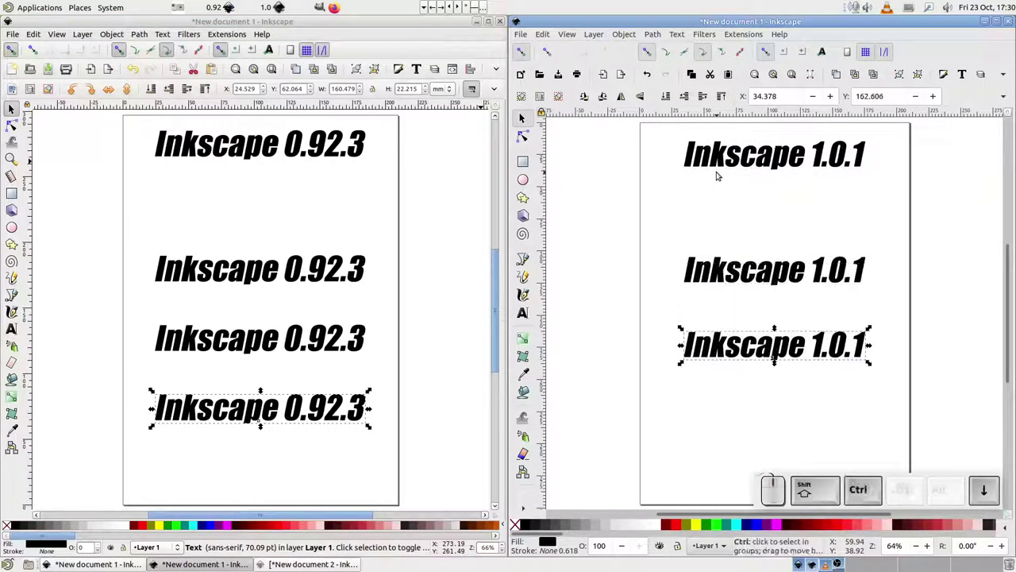
pyautogui.hotkey('shift', 'Down')
pyautogui.hotkey('shift', 'Down')
pyautogui.hotkey('shift', 'Down')
pyautogui.hotkey('shift', 'Down')
pyautogui.hotkey('shift', 'Down')
pyautogui.hotkey('shift', 'Down')
pyautogui.hotkey('shift', 'Down')
pyautogui.hotkey('shift', 'Down')
pyautogui.hotkey('shift', 'Down')
pyautogui.click(272, 270)
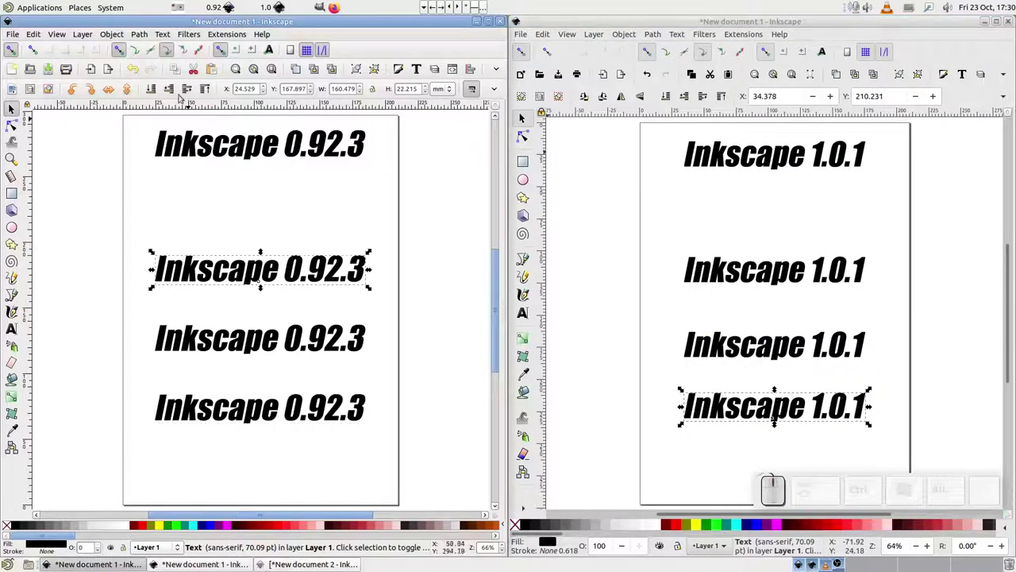
pyautogui.click(139, 34)
# Step: Inset the second 0.92.3 heading into thin letters and Outset the third into thick glyphs
pyautogui.click(161, 193)
pyautogui.press('Tab')
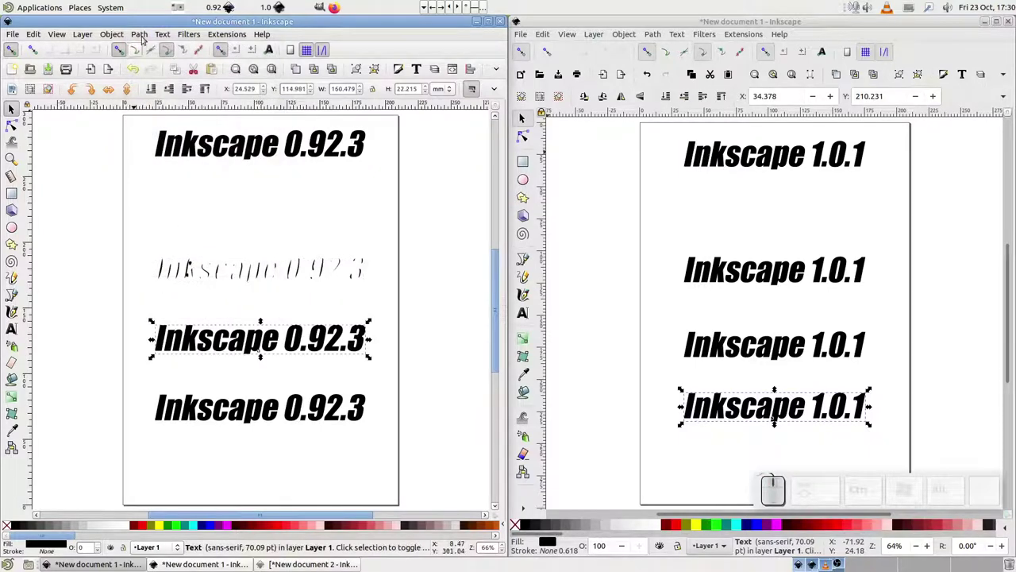
pyautogui.click(139, 34)
pyautogui.click(155, 216)
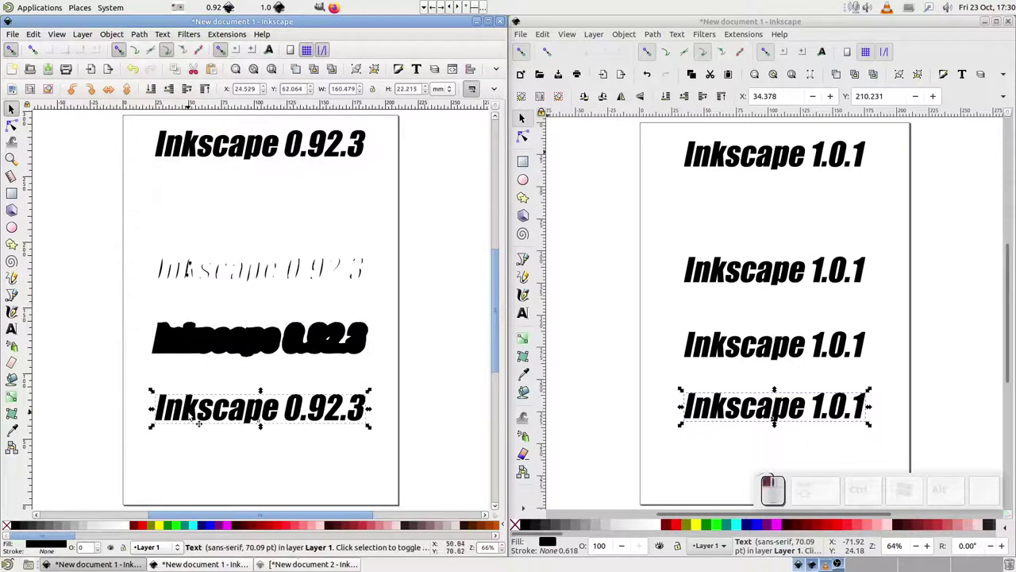
pyautogui.click(195, 420)
pyautogui.click(140, 35)
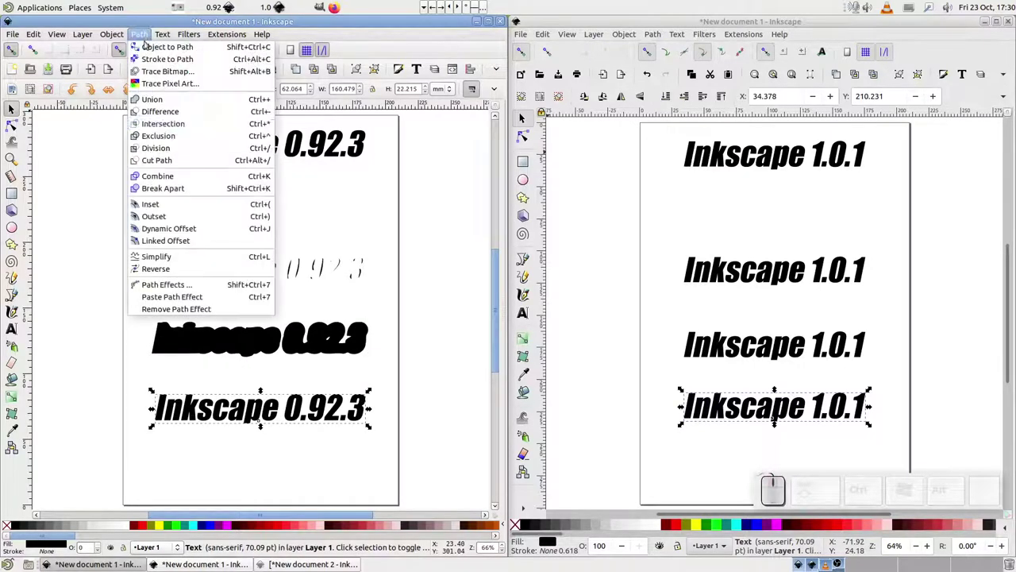
# Step: Give the fourth 0.92.3 heading a Dynamic Offset dragged outward by about 1.3 pt
pyautogui.click(168, 228)
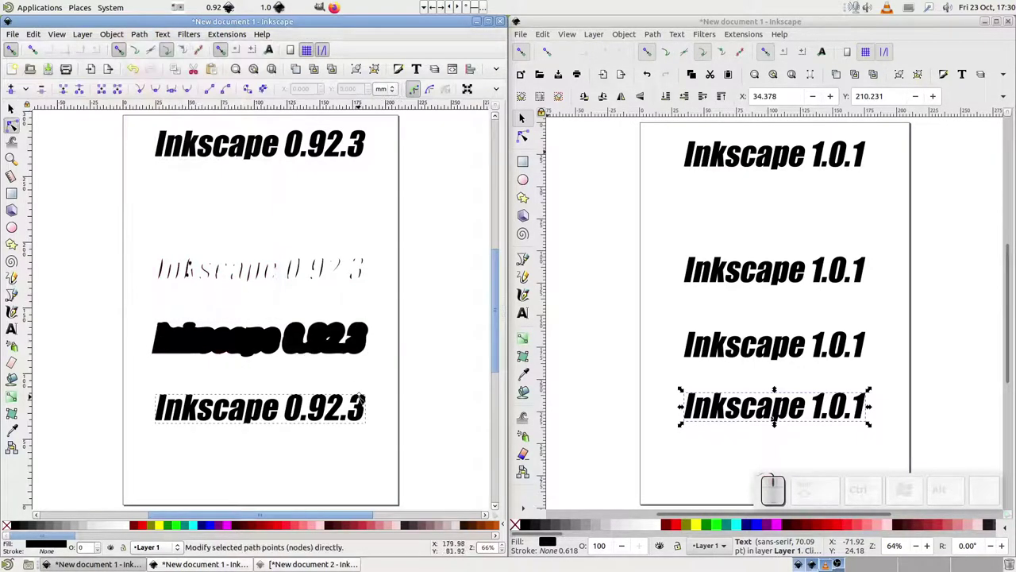
pyautogui.moveTo(360, 397)
pyautogui.mouseDown()
pyautogui.moveTo(364, 408)
pyautogui.moveTo(359, 397)
pyautogui.mouseUp()
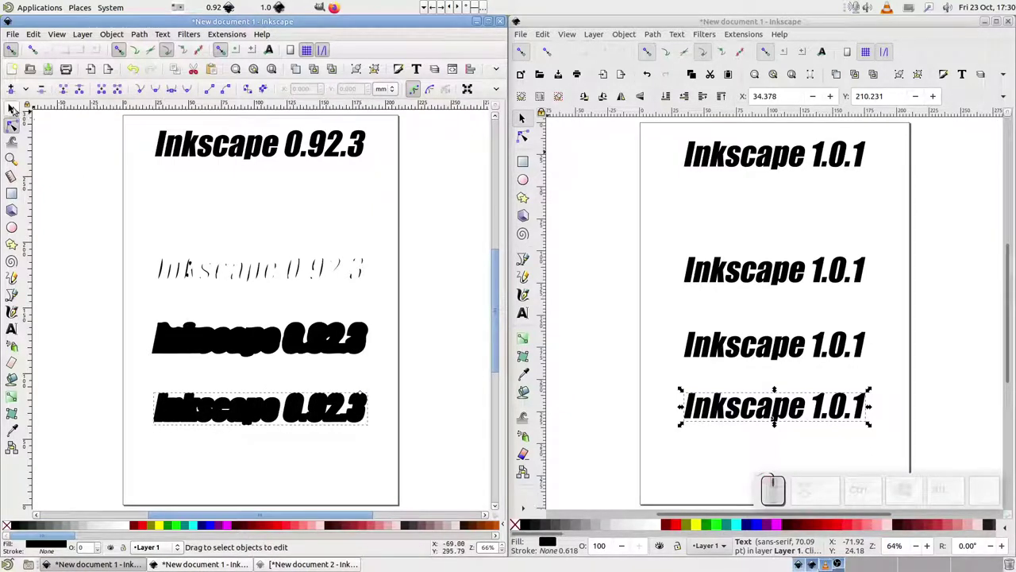
pyautogui.click(11, 107)
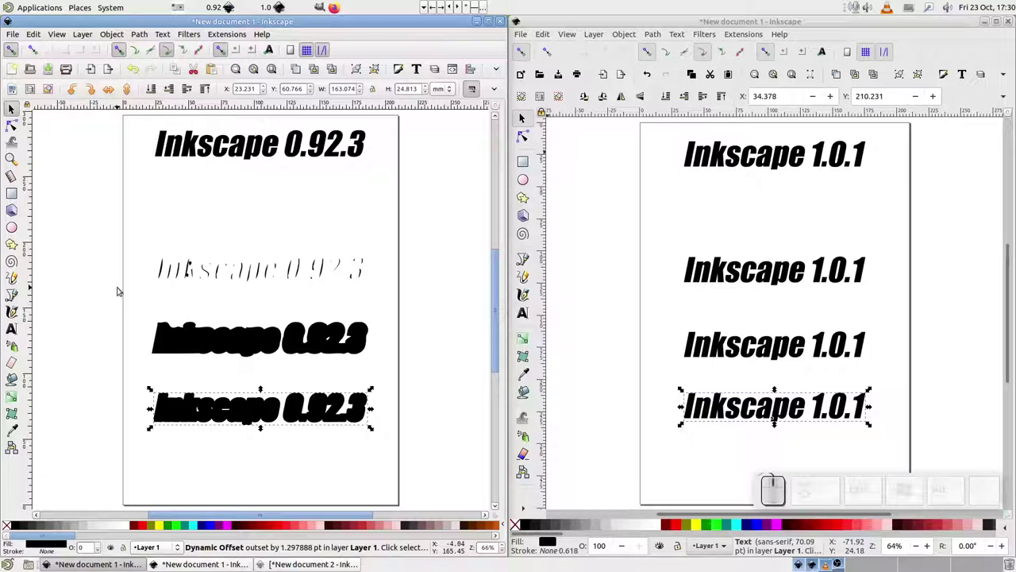
# Step: Open the XML Editor beside the texts and inspect the offset's sodipodi:type attribute
pyautogui.click(33, 36)
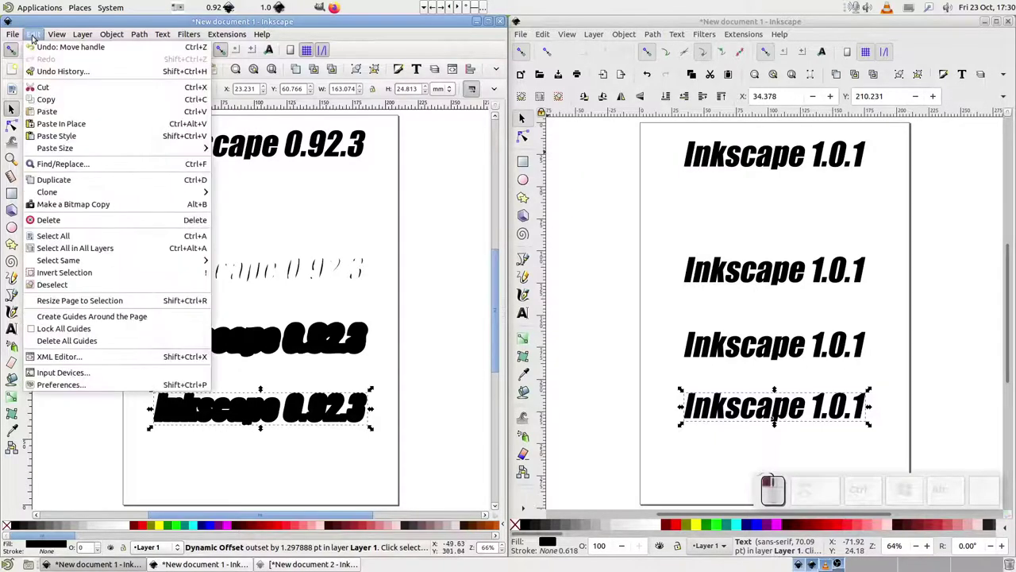
pyautogui.click(91, 358)
pyautogui.moveTo(377, 182); pyautogui.dragTo(159, 130)
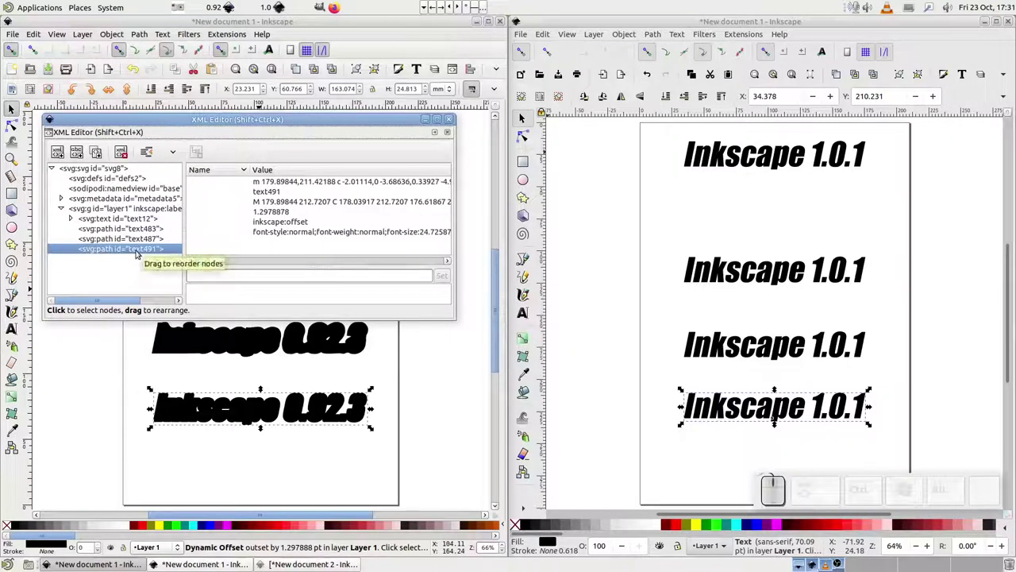
pyautogui.click(215, 223)
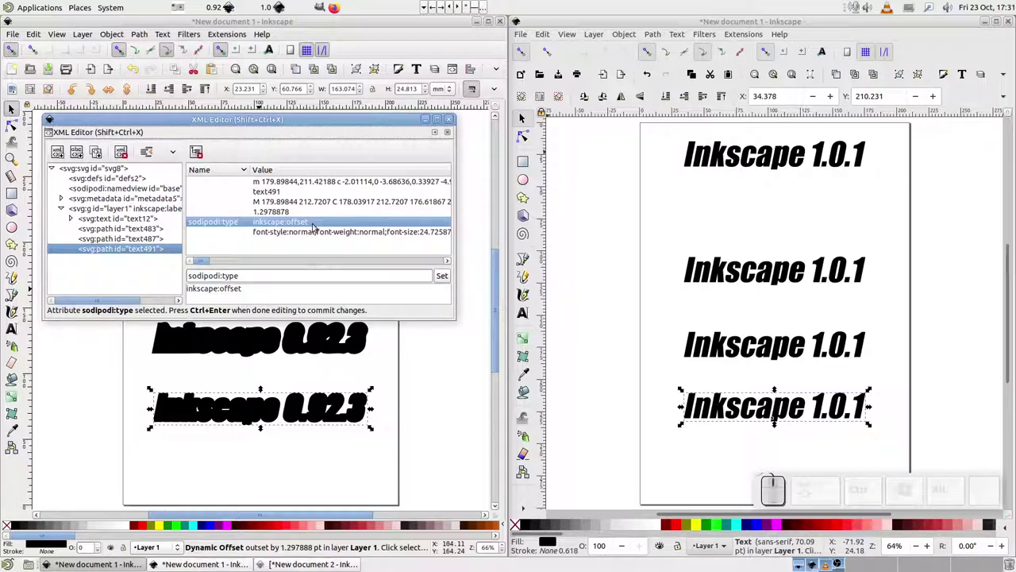
# Step: Set the offset's inkscape:radius to 0.5, then to -0.5 to inset the text
pyautogui.click(224, 215)
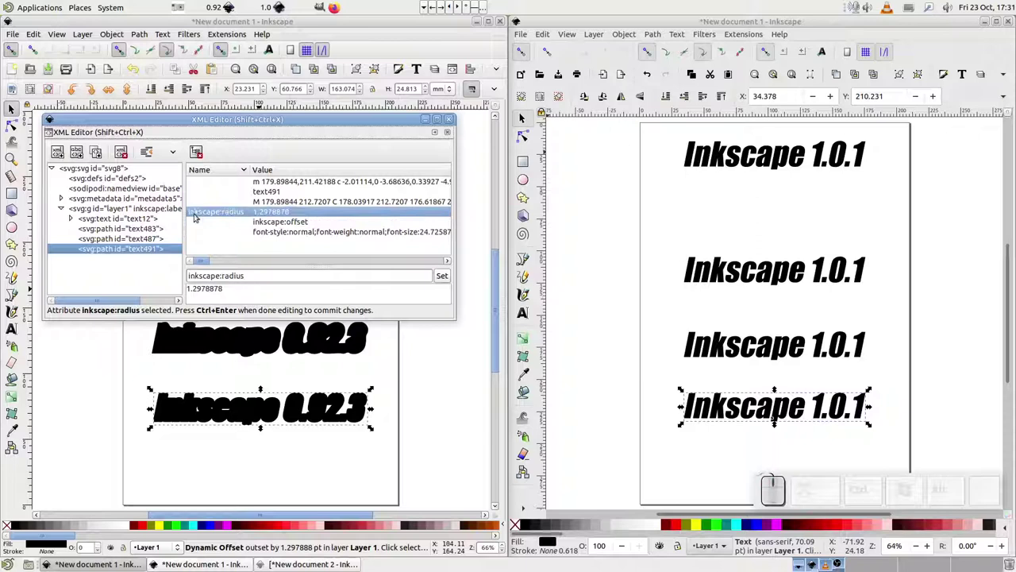
pyautogui.click(294, 215)
pyautogui.moveTo(227, 293); pyautogui.dragTo(188, 290)
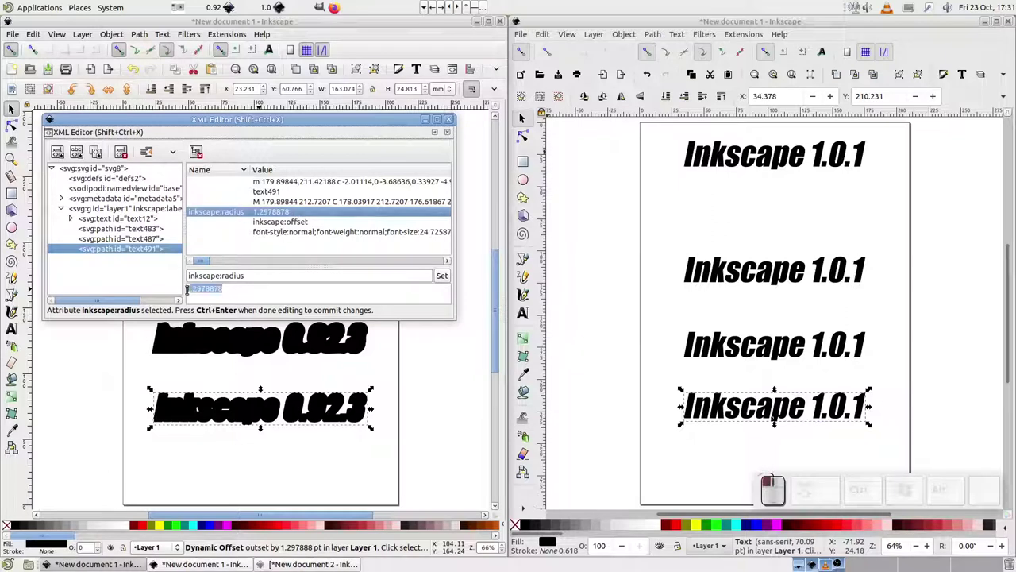
pyautogui.write('0.5')
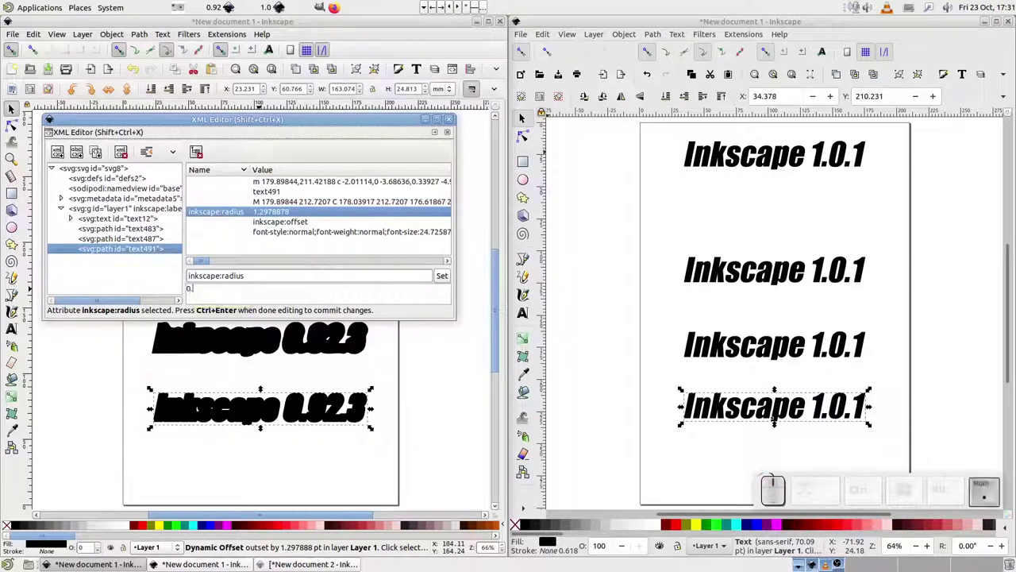
pyautogui.click(440, 276)
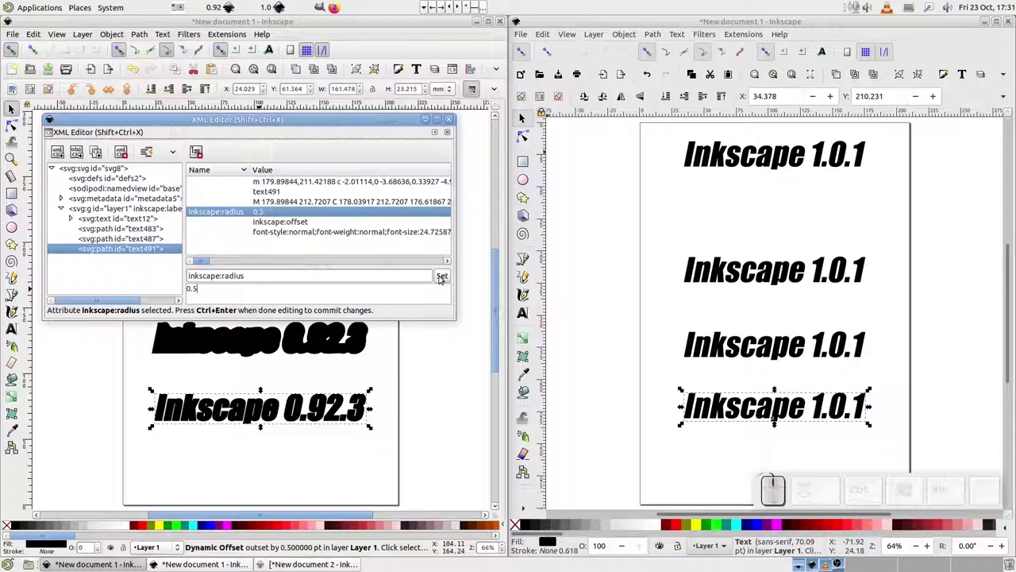
pyautogui.moveTo(214, 290); pyautogui.dragTo(182, 286)
pyautogui.write('-0.5')
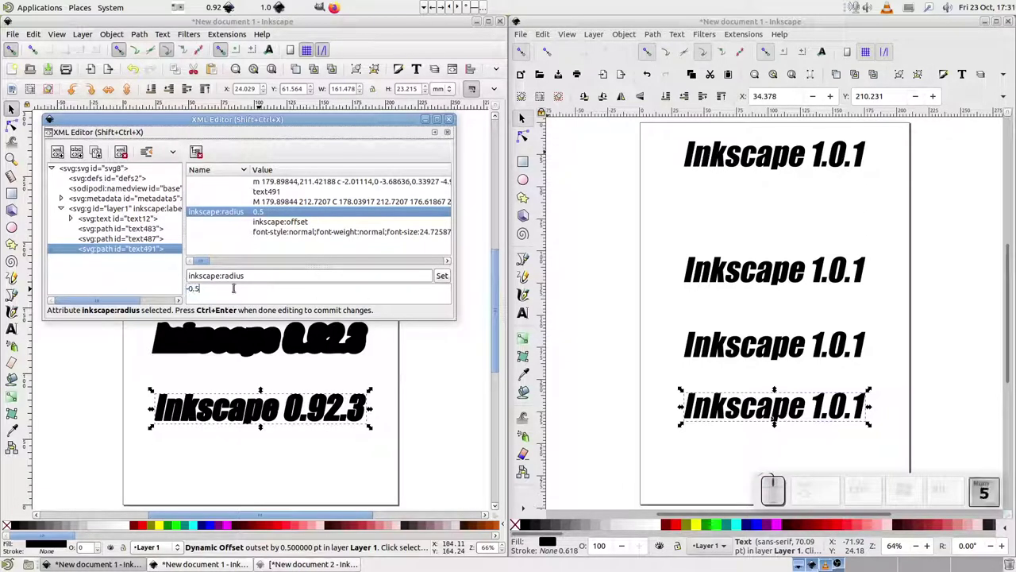
pyautogui.click(440, 275)
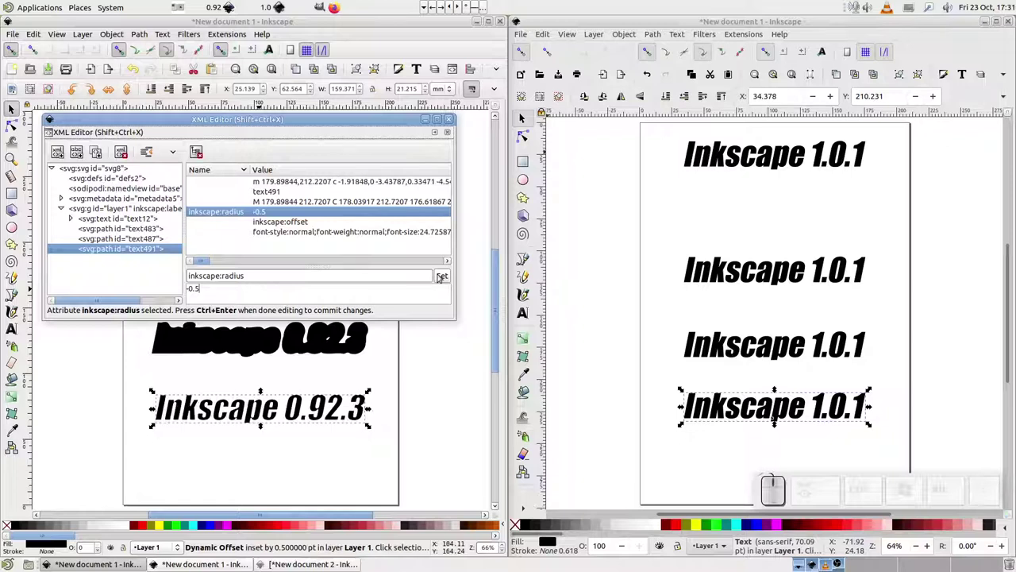
# Step: Browse the offset's original, id and d attributes and the text487, text483 and text12 nodes
pyautogui.click(304, 294)
pyautogui.click(216, 202)
pyautogui.click(216, 191)
pyautogui.click(215, 183)
pyautogui.click(111, 239)
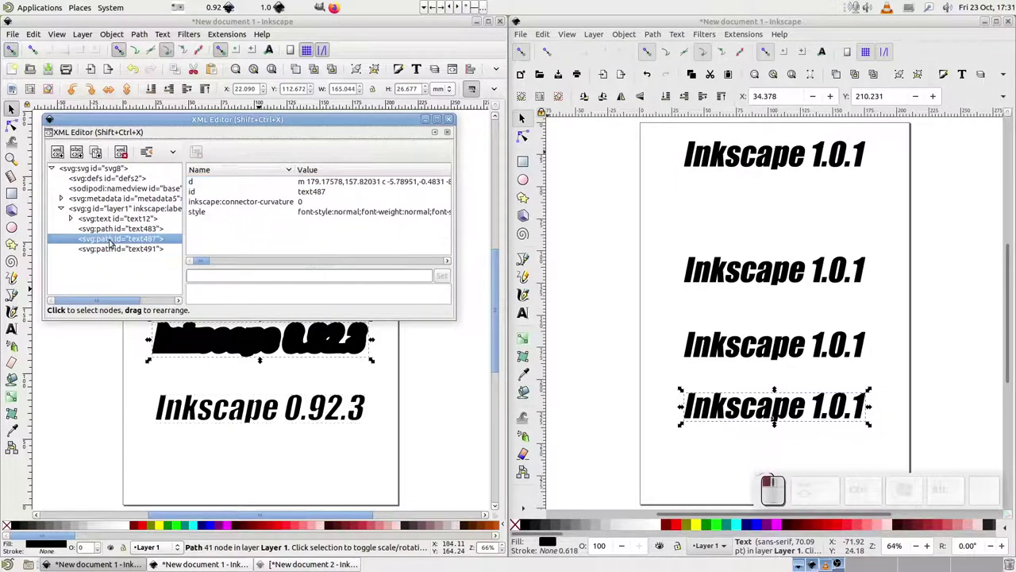
pyautogui.click(112, 229)
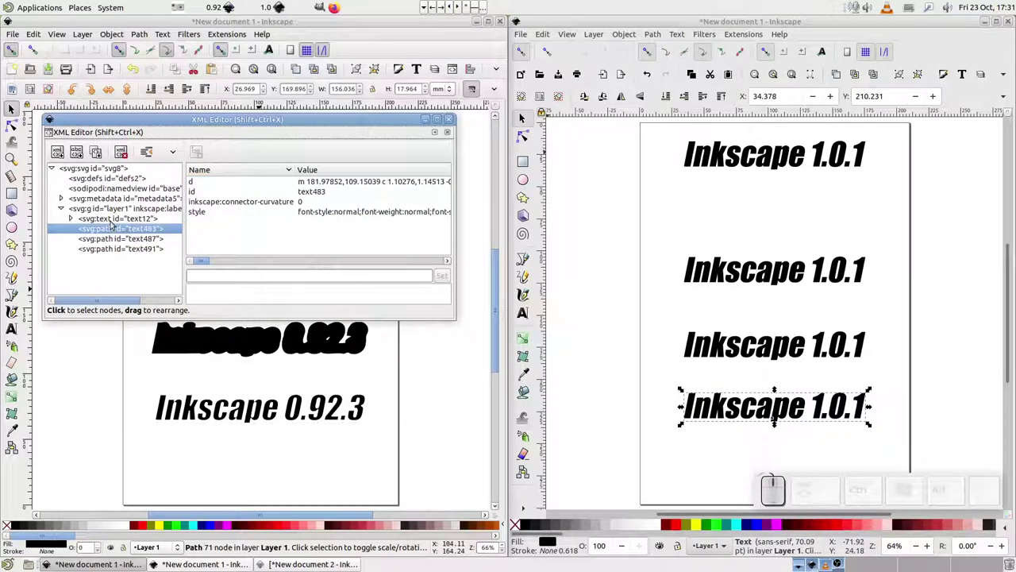
pyautogui.click(112, 219)
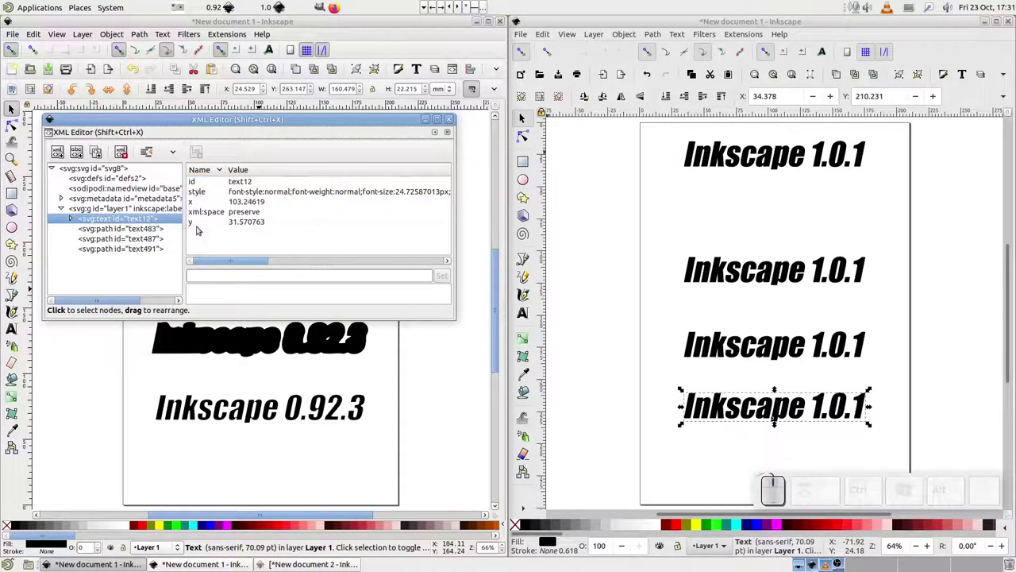
# Step: Reselect the text491 offset and review its style, type, radius, original, id and d attributes
pyautogui.click(100, 250)
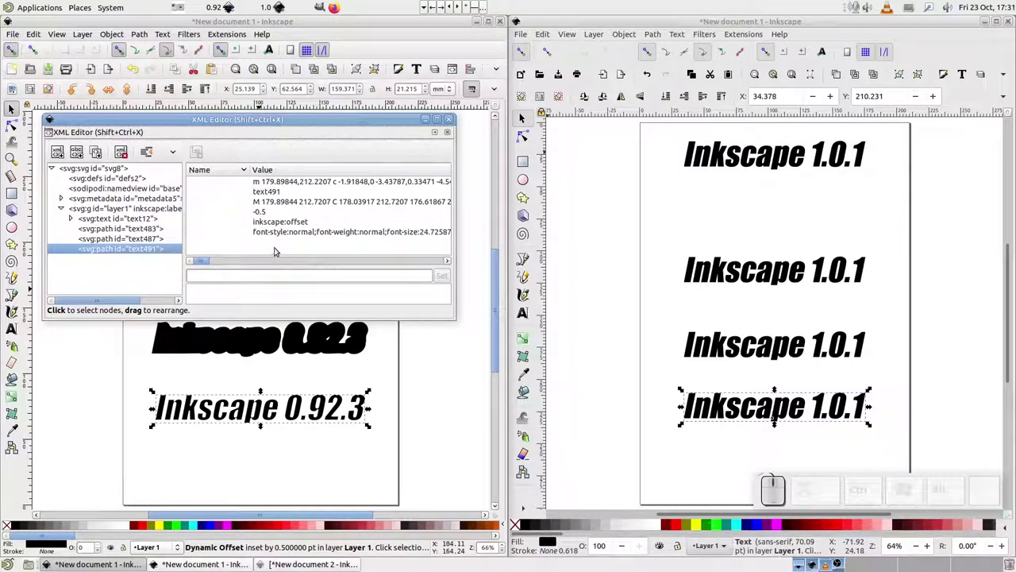
pyautogui.click(222, 235)
pyautogui.click(218, 222)
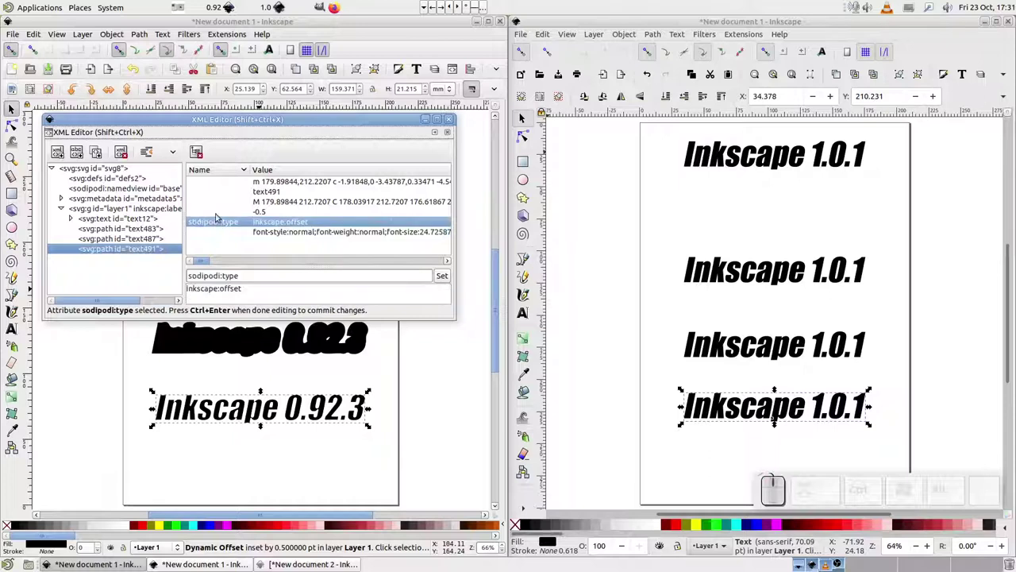
pyautogui.click(218, 211)
pyautogui.click(216, 203)
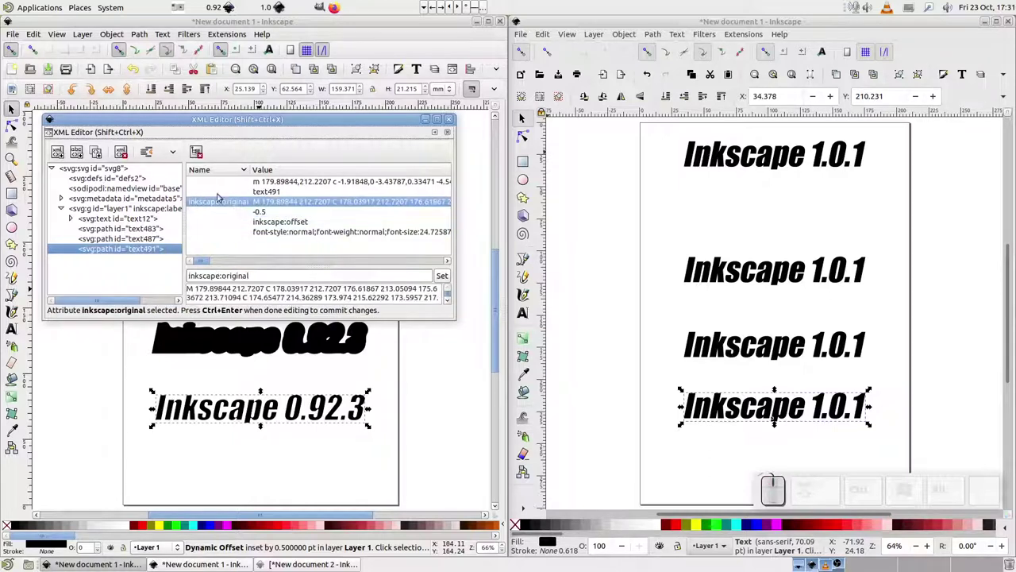
pyautogui.click(220, 193)
pyautogui.click(219, 184)
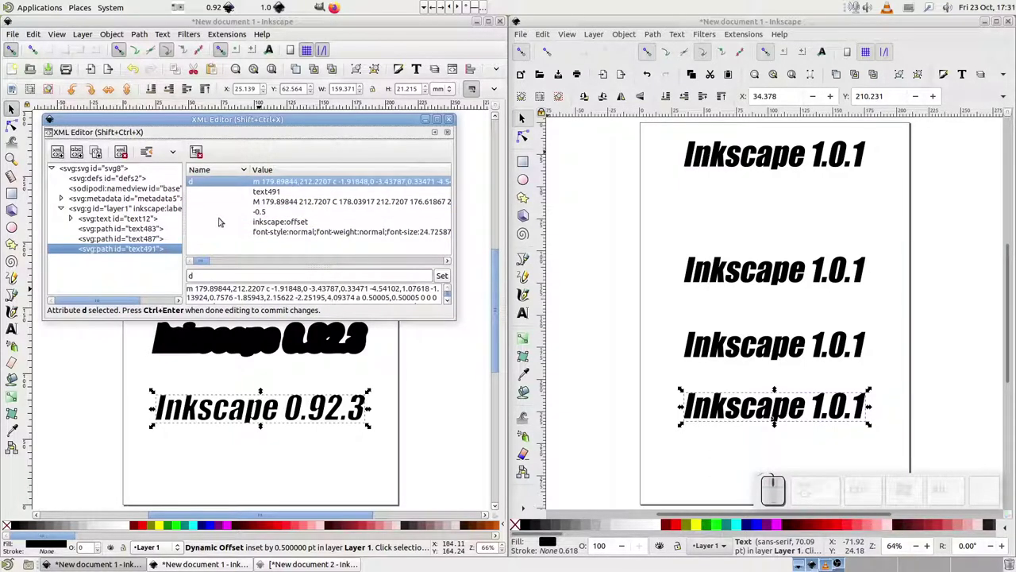
pyautogui.click(221, 223)
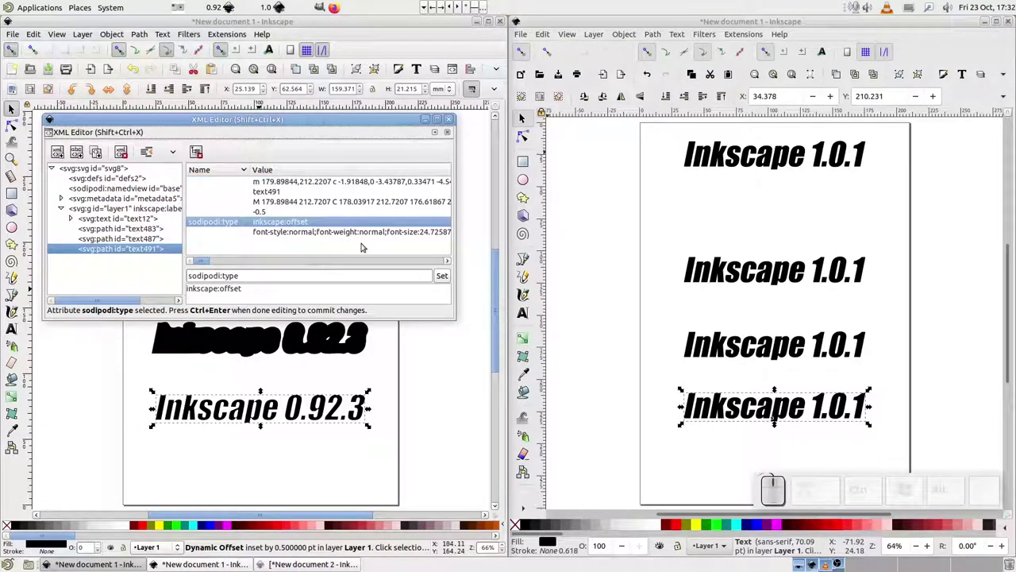
# Step: Close the XML Editor and try Path > Inset on the second 1.0.1 heading
pyautogui.click(448, 120)
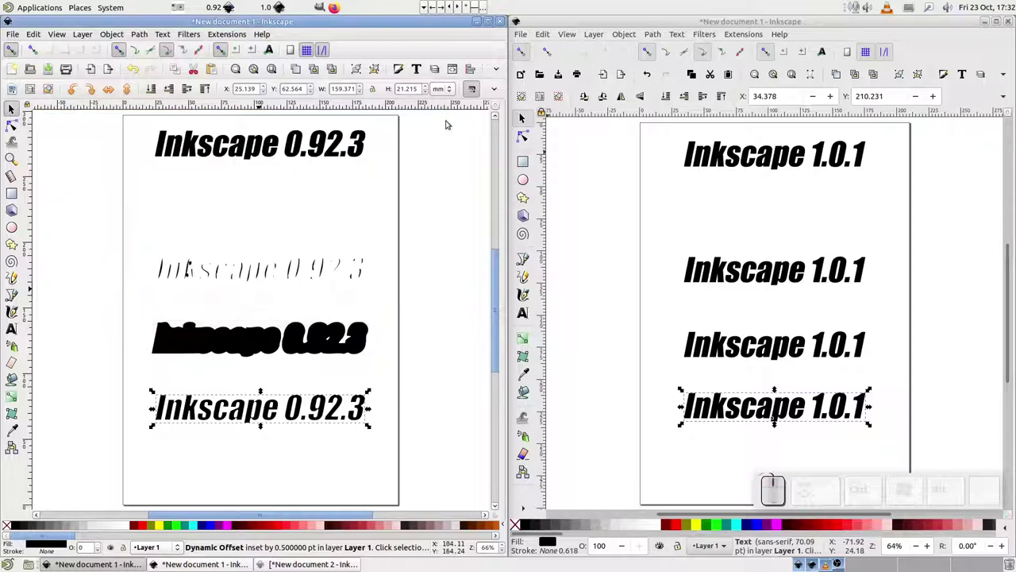
pyautogui.click(435, 316)
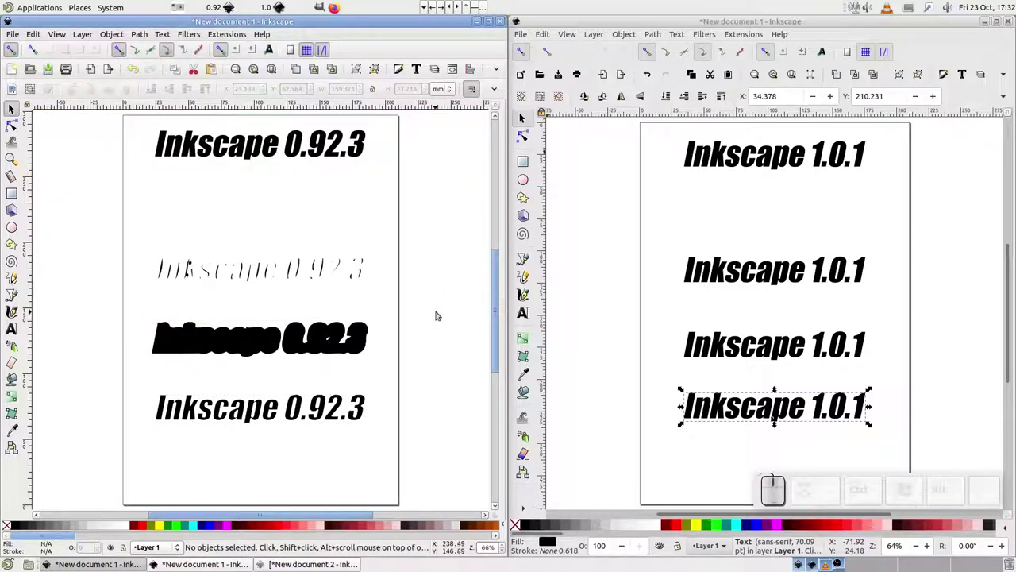
pyautogui.click(617, 328)
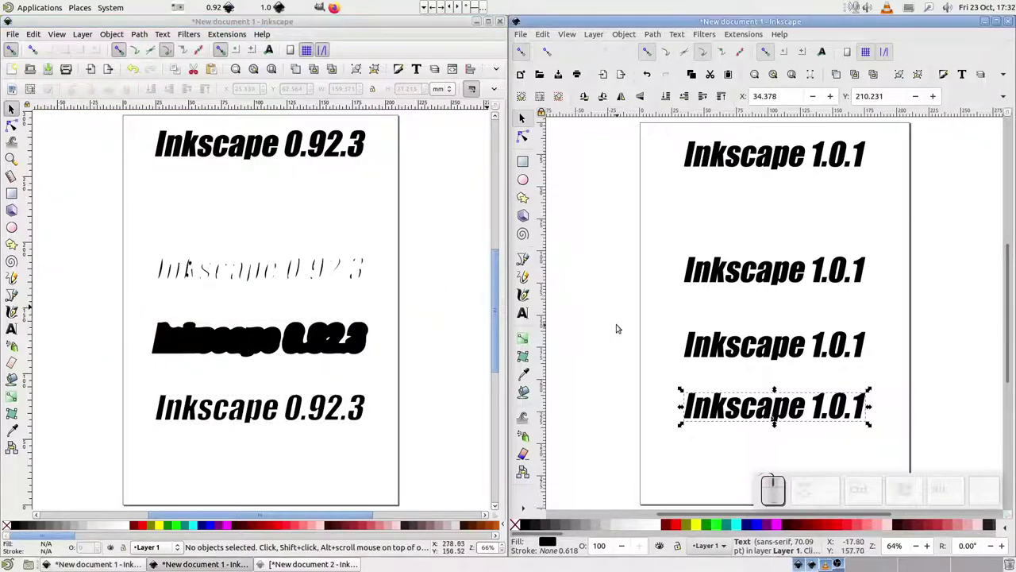
pyautogui.click(725, 278)
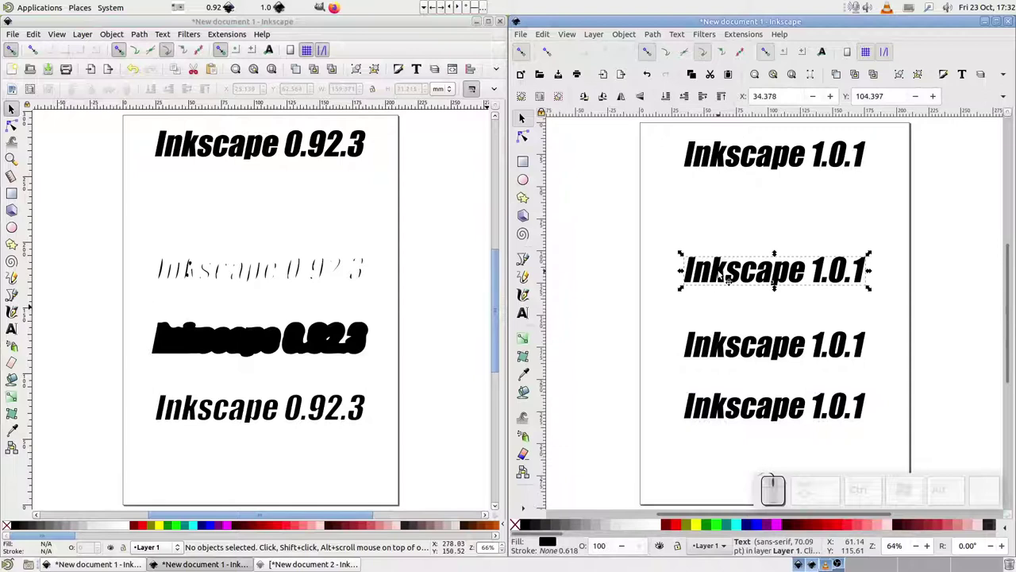
pyautogui.click(651, 36)
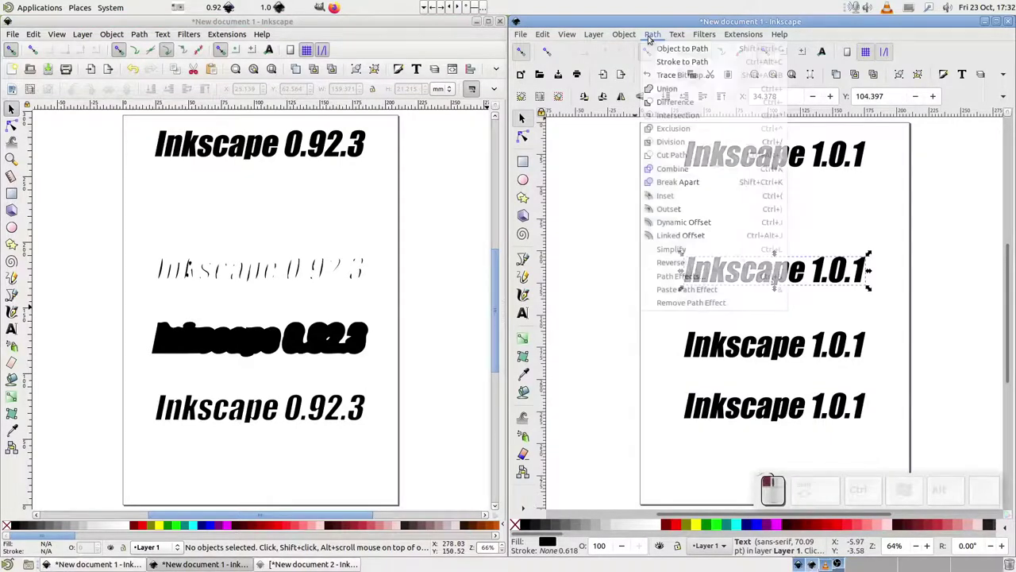
pyautogui.click(666, 197)
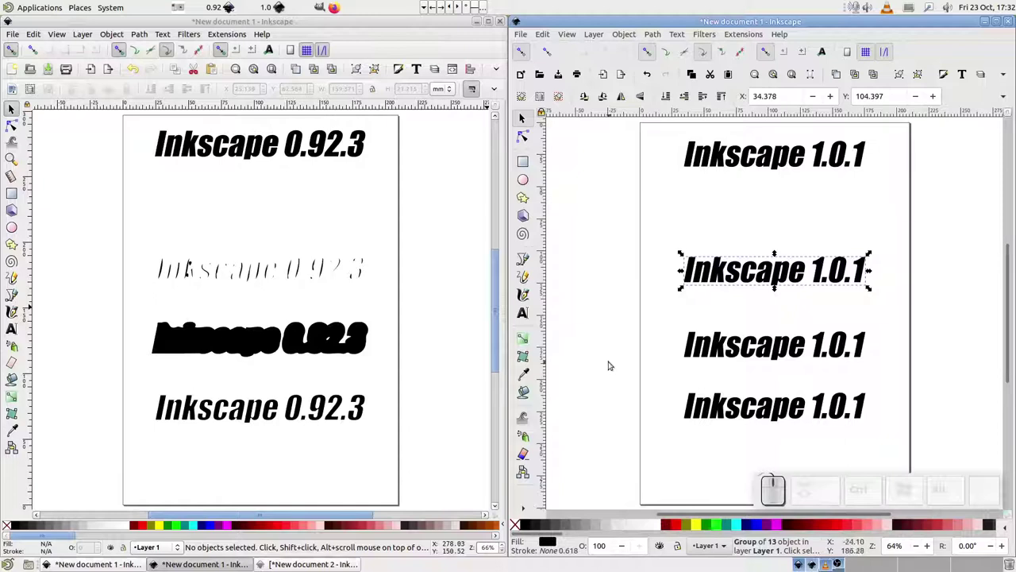
# Step: Try Outset on the third 1.0.1 heading, which reports 'No paths to inset/outset in the selection'
pyautogui.click(709, 282)
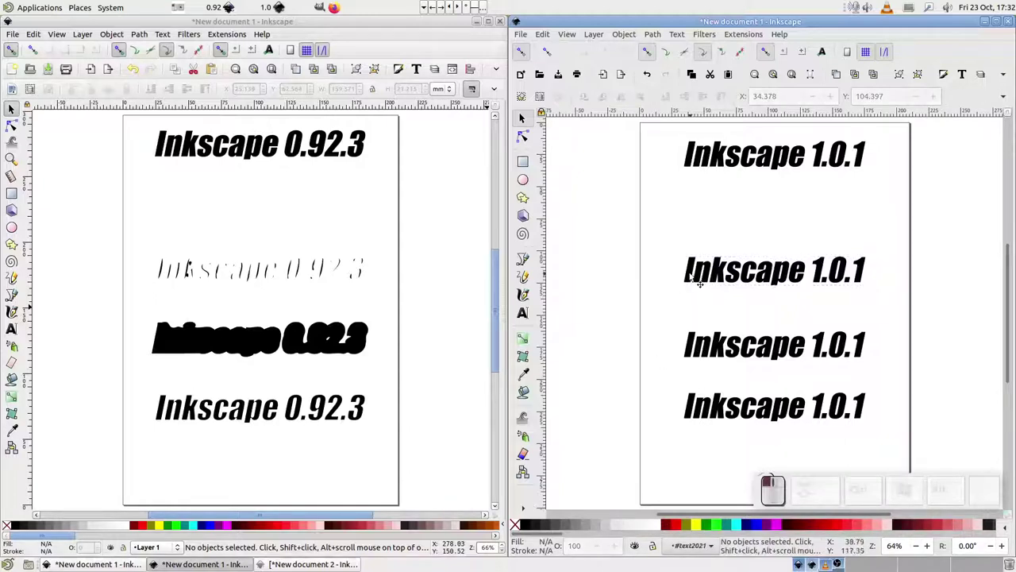
pyautogui.keyDown('ctrl'); pyautogui.click(709, 282); pyautogui.keyUp('ctrl')
pyautogui.press('Tab')
pyautogui.press('Tab')
pyautogui.click(677, 322)
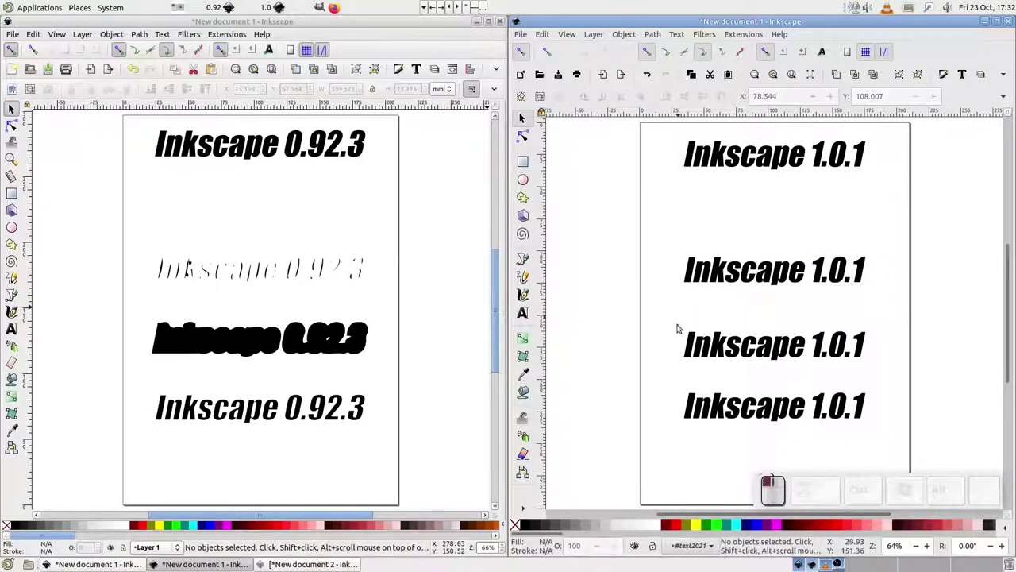
pyautogui.click(693, 358)
pyautogui.click(652, 34)
pyautogui.click(683, 208)
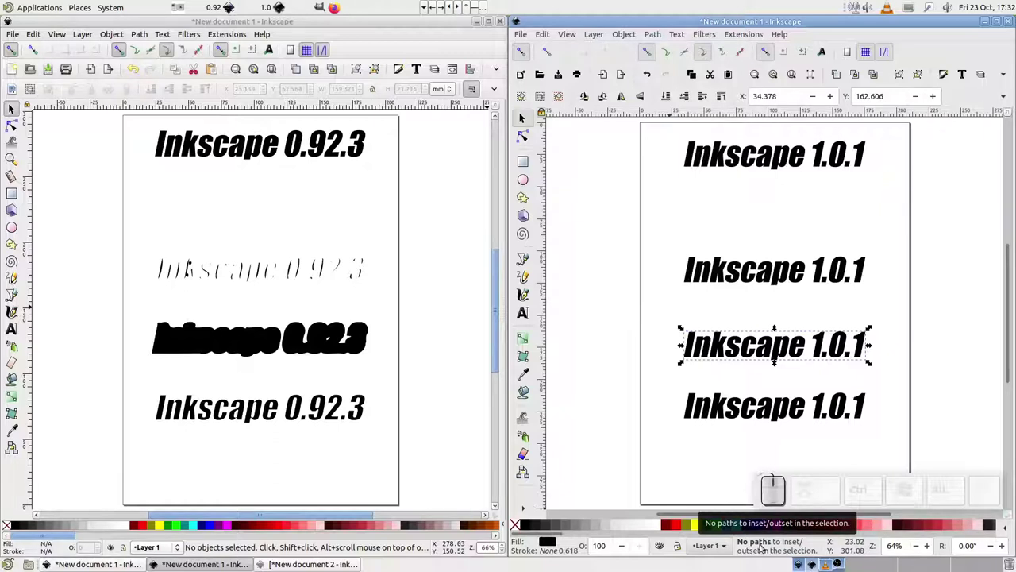
# Step: Apply Dynamic Offset to the fourth 1.0.1 heading, leaving a group of 13 letter paths
pyautogui.click(724, 420)
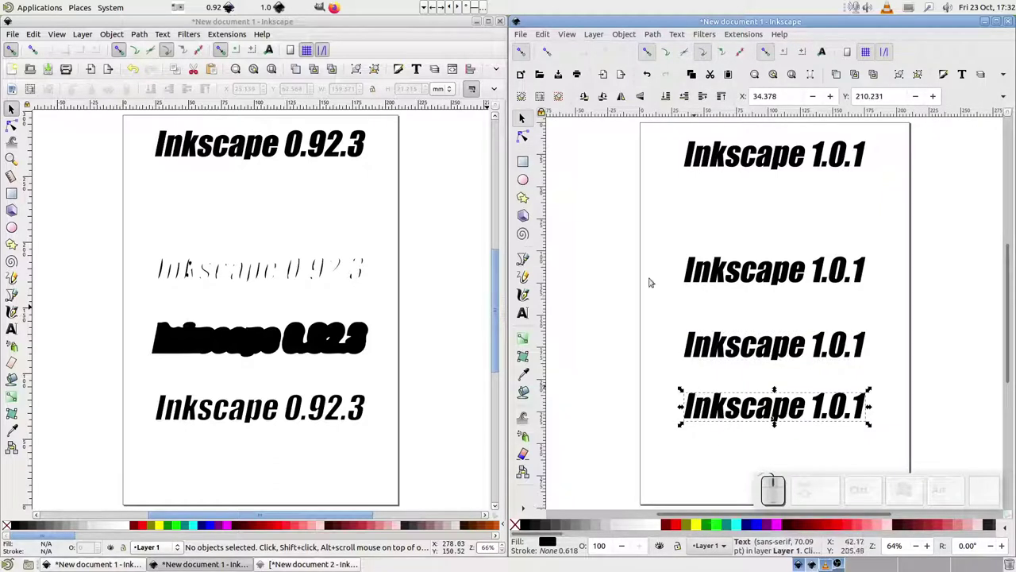
pyautogui.click(652, 34)
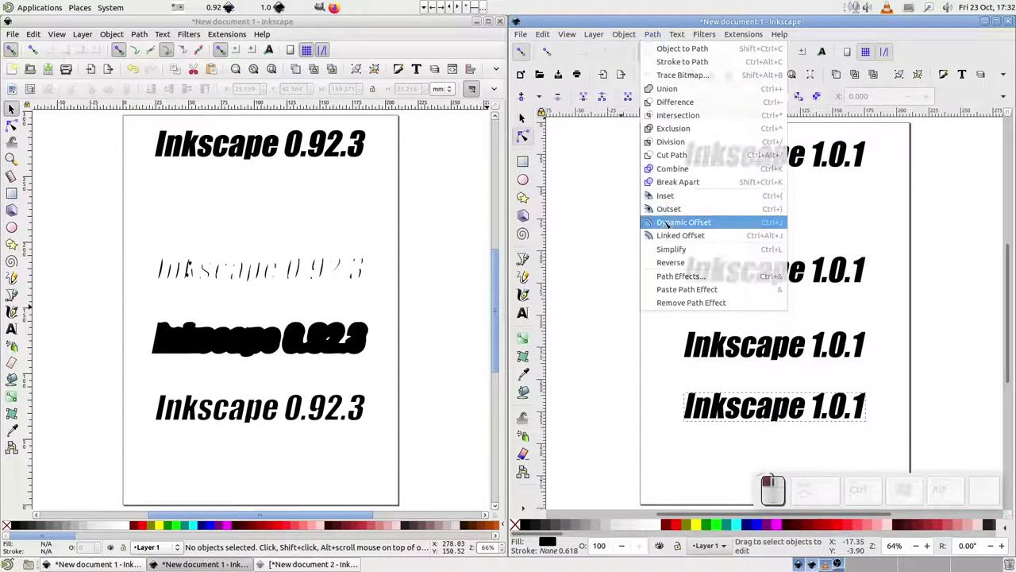
pyautogui.click(706, 222)
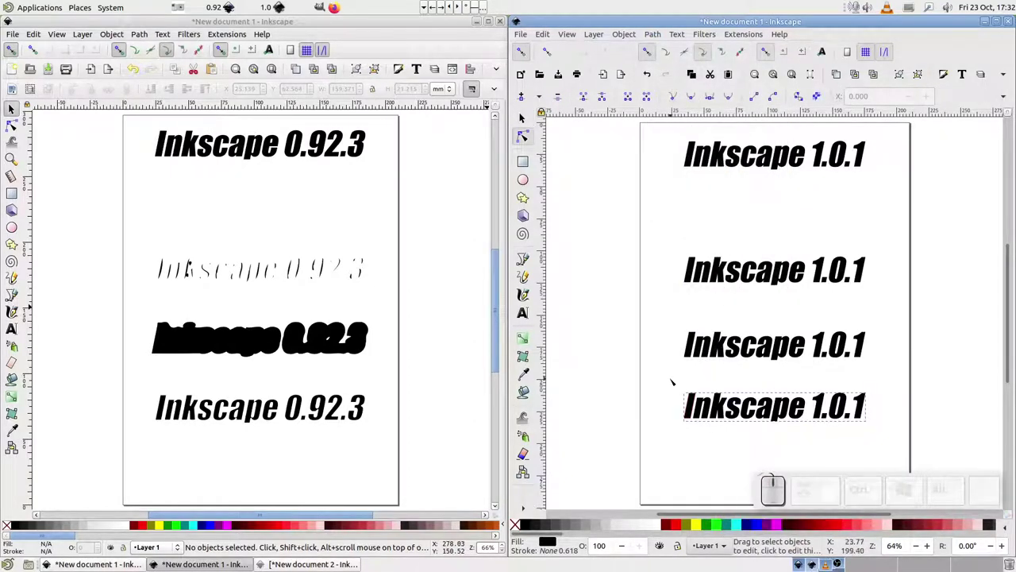
pyautogui.moveTo(672, 382); pyautogui.dragTo(879, 435)
pyautogui.click(692, 403)
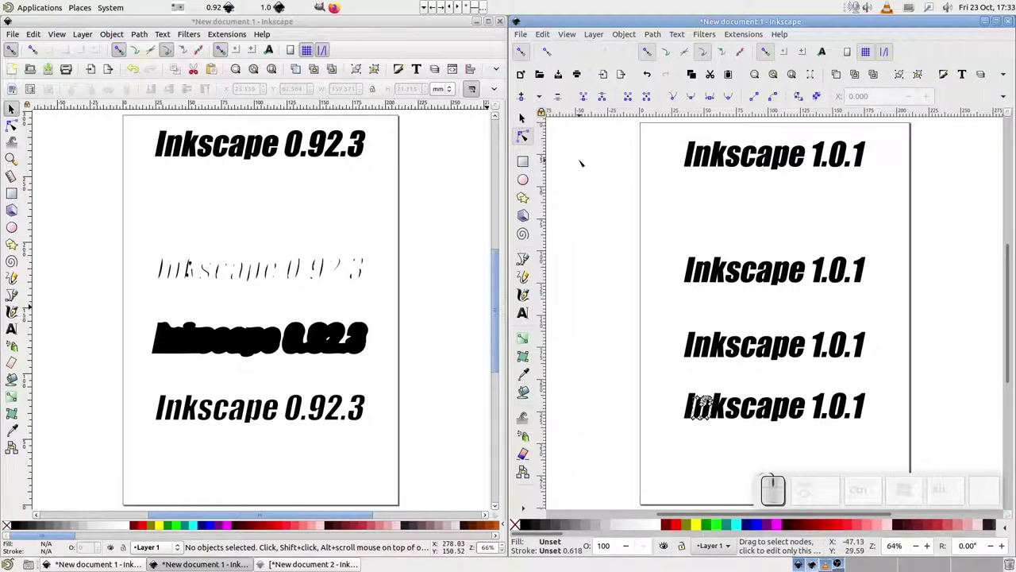
pyautogui.click(522, 118)
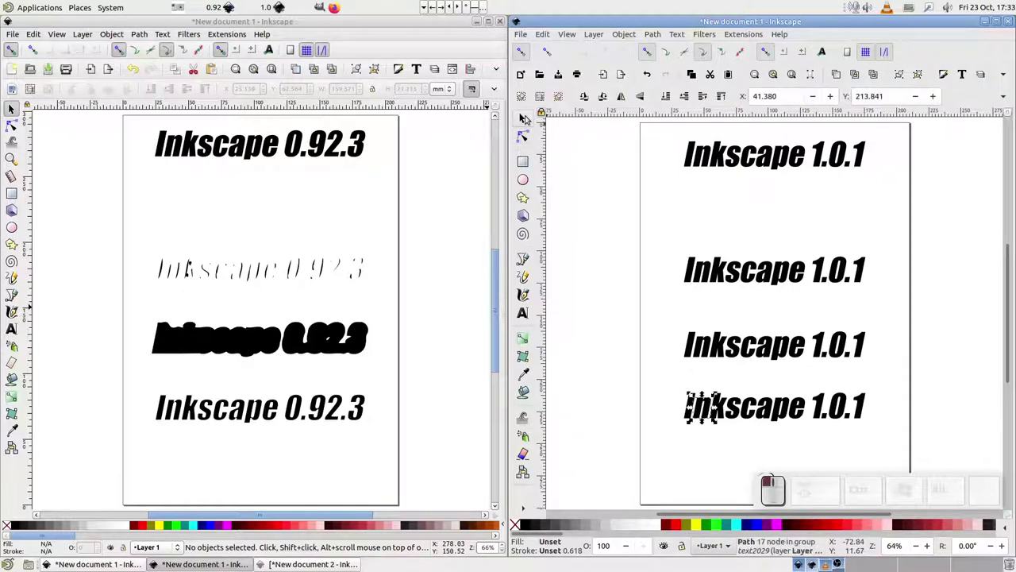
pyautogui.click(665, 422)
pyautogui.click(734, 411)
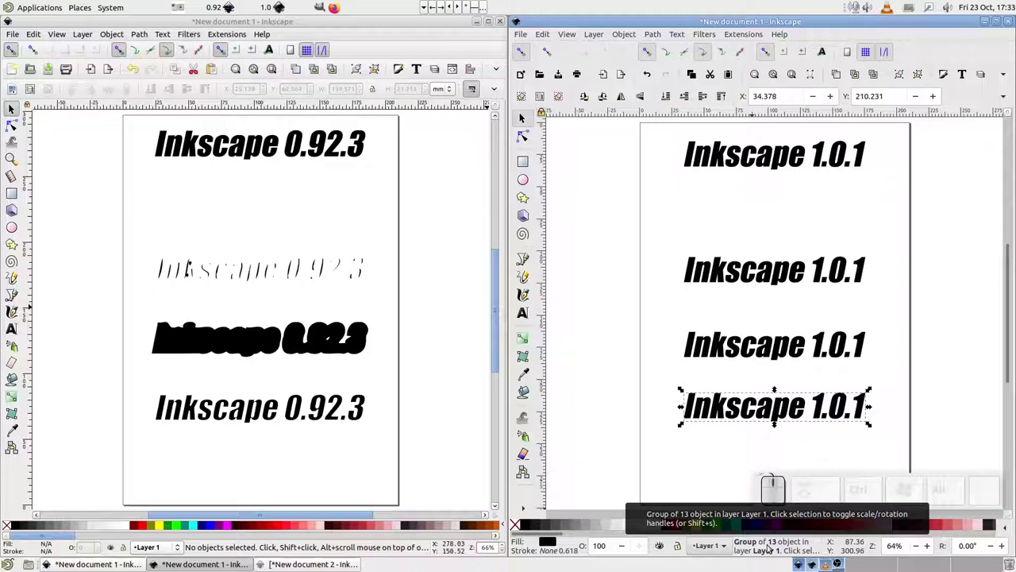
pyautogui.click(697, 450)
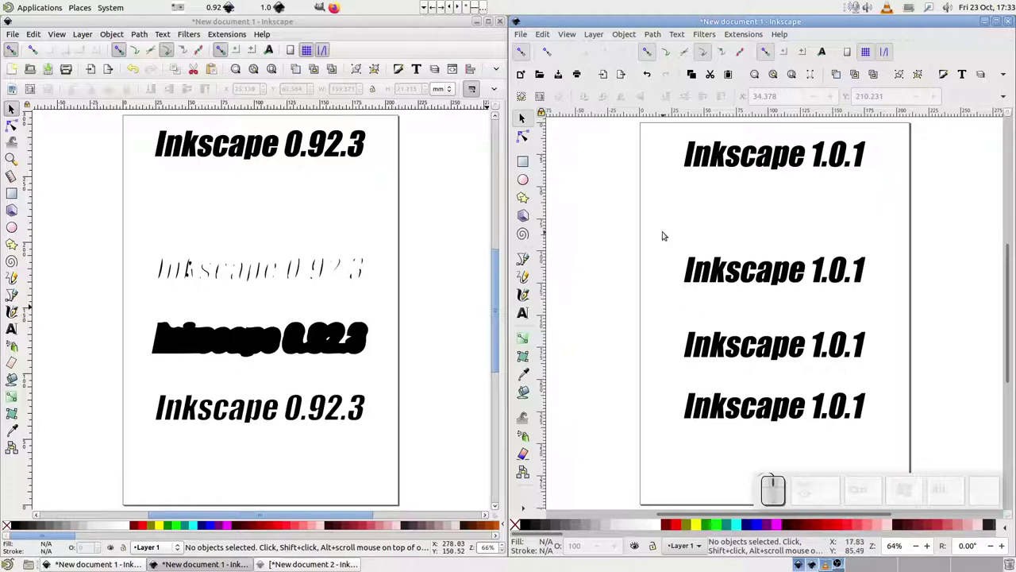
# Step: Delete the lower three 1.0.1 lines and duplicate the top heading one step down
pyautogui.moveTo(664, 235); pyautogui.dragTo(895, 441)
pyautogui.press('Delete')
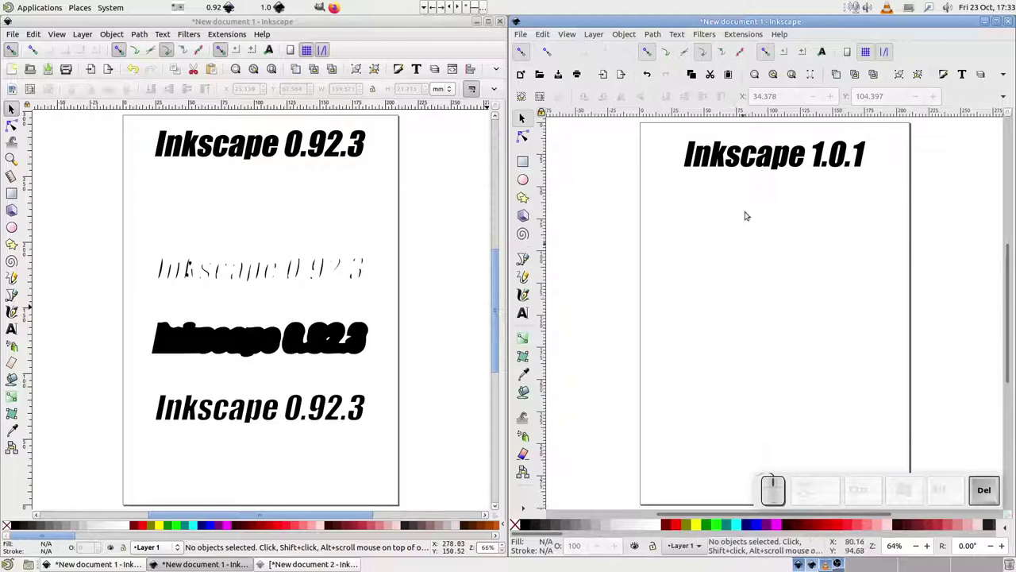
pyautogui.click(755, 163)
pyautogui.hotkey('ctrl', 'd')
pyautogui.hotkey('shift', 'Down')
pyautogui.hotkey('shift', 'Down')
pyautogui.hotkey('shift', 'Down')
pyautogui.hotkey('shift', 'Down')
pyautogui.hotkey('shift', 'Down')
pyautogui.hotkey('shift', 'Down')
pyautogui.hotkey('shift', 'Down')
pyautogui.hotkey('shift', 'Down')
pyautogui.hotkey('shift', 'Down')
pyautogui.hotkey('shift', 'Down')
pyautogui.hotkey('shift', 'Down')
pyautogui.hotkey('shift', 'Down')
pyautogui.hotkey('shift', 'Down')
pyautogui.hotkey('shift', 'Down')
pyautogui.hotkey('shift', 'Down')
pyautogui.hotkey('shift', 'Down')
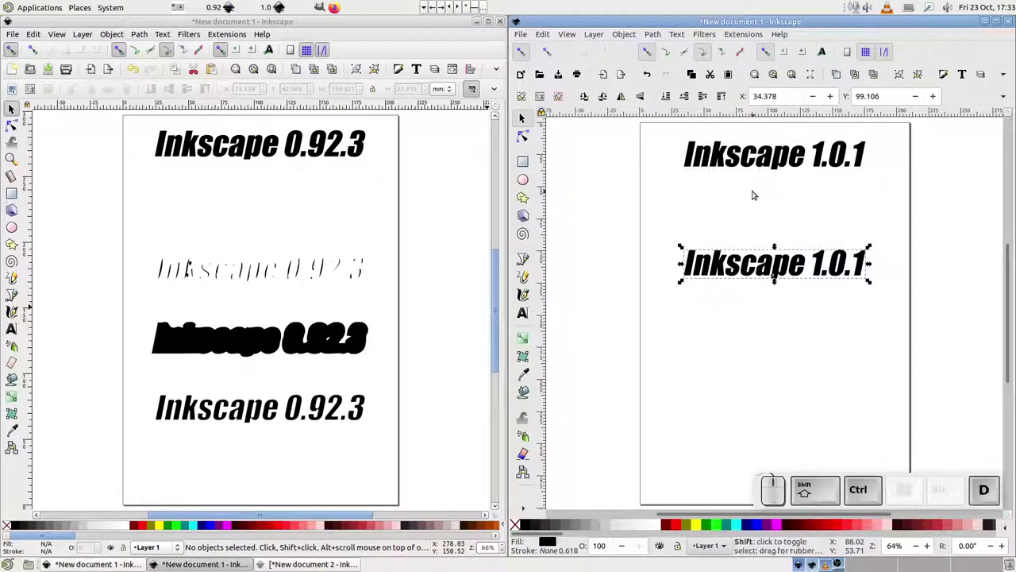
# Step: Add two more copies below, nudging the fourth up to match the 0.92.3 spacing
pyautogui.hotkey('ctrl', 'd')
pyautogui.hotkey('shift', 'Down')
pyautogui.hotkey('shift', 'Down')
pyautogui.hotkey('shift', 'Down')
pyautogui.hotkey('shift', 'Down')
pyautogui.hotkey('shift', 'Down')
pyautogui.hotkey('shift', 'Down')
pyautogui.hotkey('shift', 'Down')
pyautogui.hotkey('shift', 'Down')
pyautogui.hotkey('shift', 'Down')
pyautogui.hotkey('shift', 'Down')
pyautogui.hotkey('shift', 'Down')
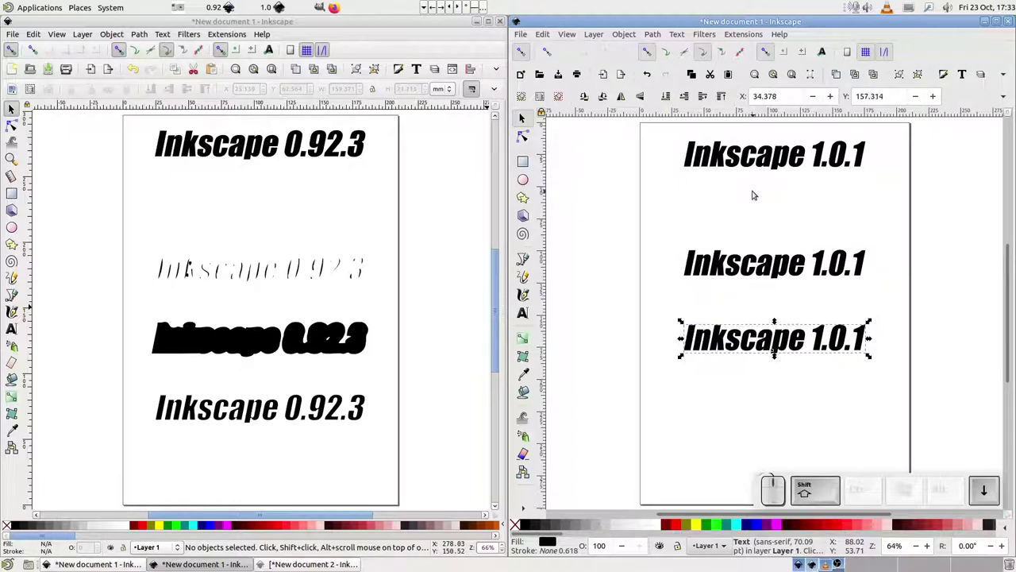
pyautogui.hotkey('ctrl', 'd')
pyautogui.hotkey('shift', 'Down')
pyautogui.hotkey('shift', 'Down')
pyautogui.hotkey('shift', 'Down')
pyautogui.hotkey('shift', 'Down')
pyautogui.hotkey('shift', 'Down')
pyautogui.hotkey('shift', 'Down')
pyautogui.hotkey('shift', 'Down')
pyautogui.hotkey('shift', 'Down')
pyautogui.hotkey('shift', 'Down')
pyautogui.hotkey('shift', 'Down')
pyautogui.hotkey('shift', 'Down')
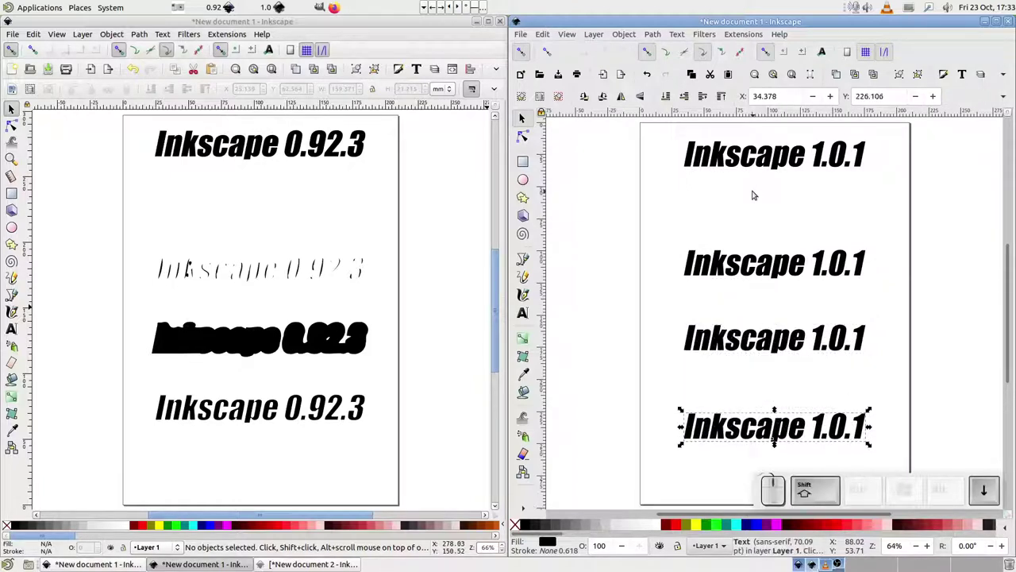
pyautogui.hotkey('shift', 'Up')
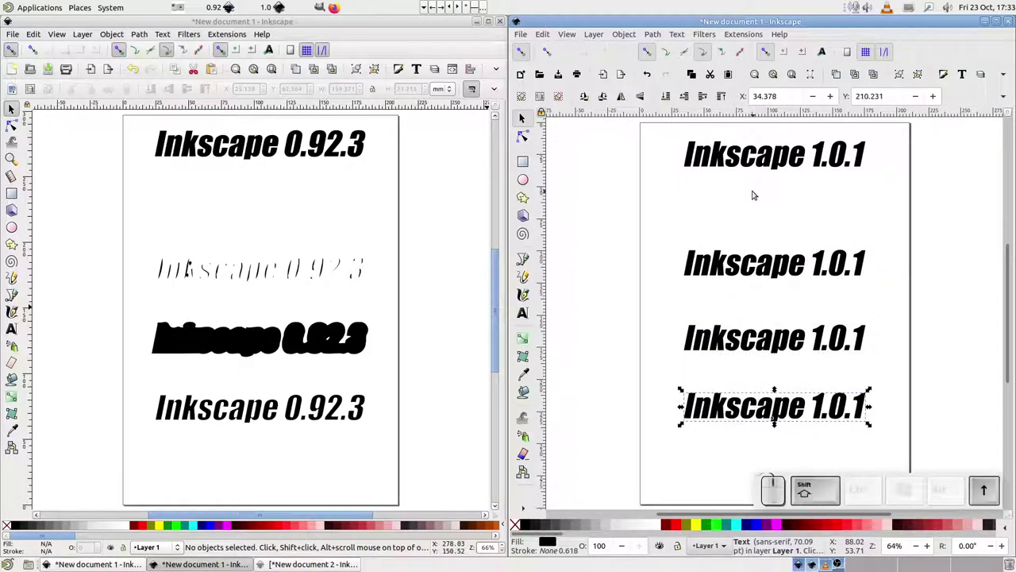
pyautogui.click(711, 238)
pyautogui.click(730, 274)
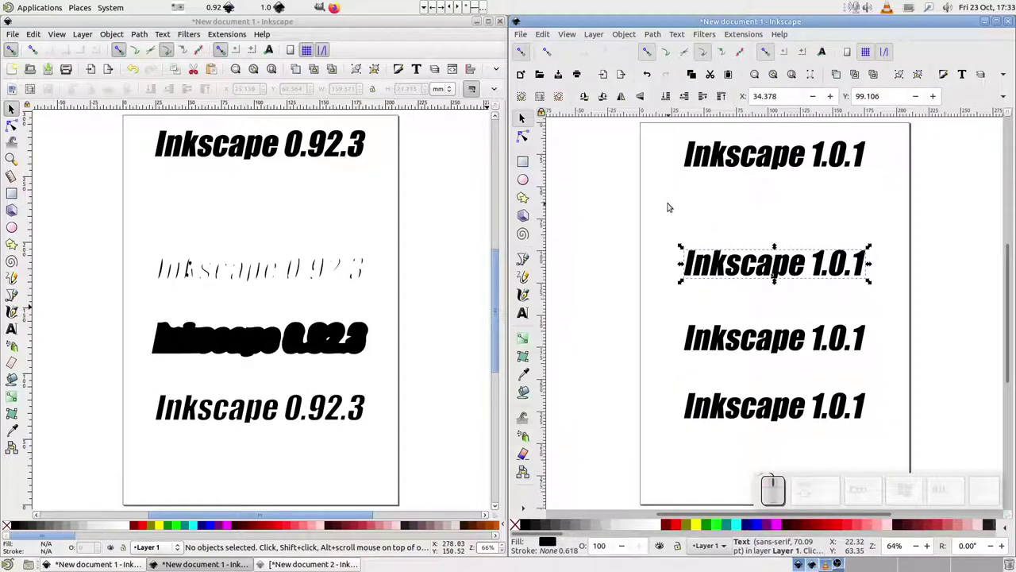
# Step: Convert the second 1.0.1 heading to paths, ungroup, Union into one 191-node path, then Inset it
pyautogui.click(653, 35)
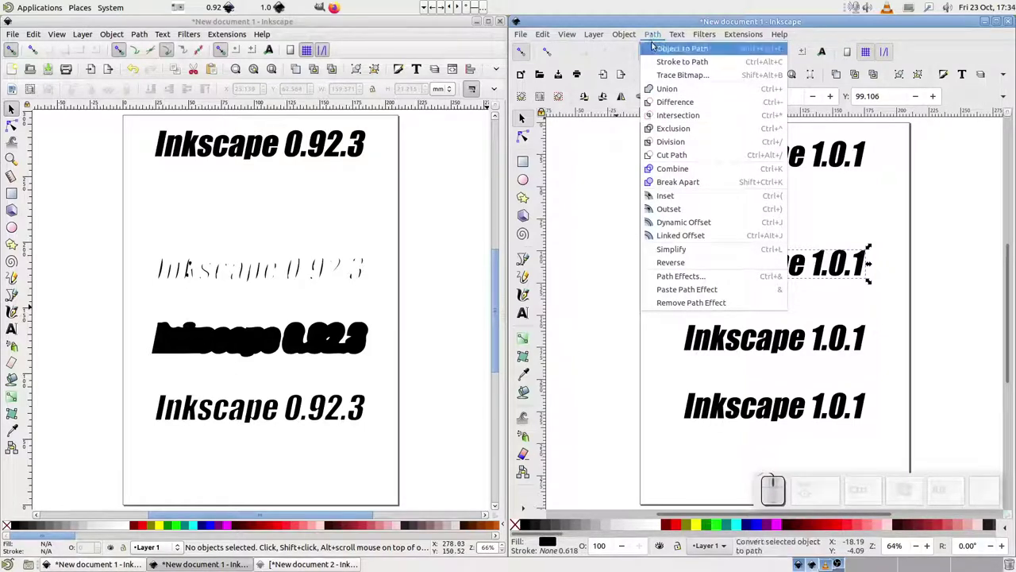
pyautogui.click(653, 49)
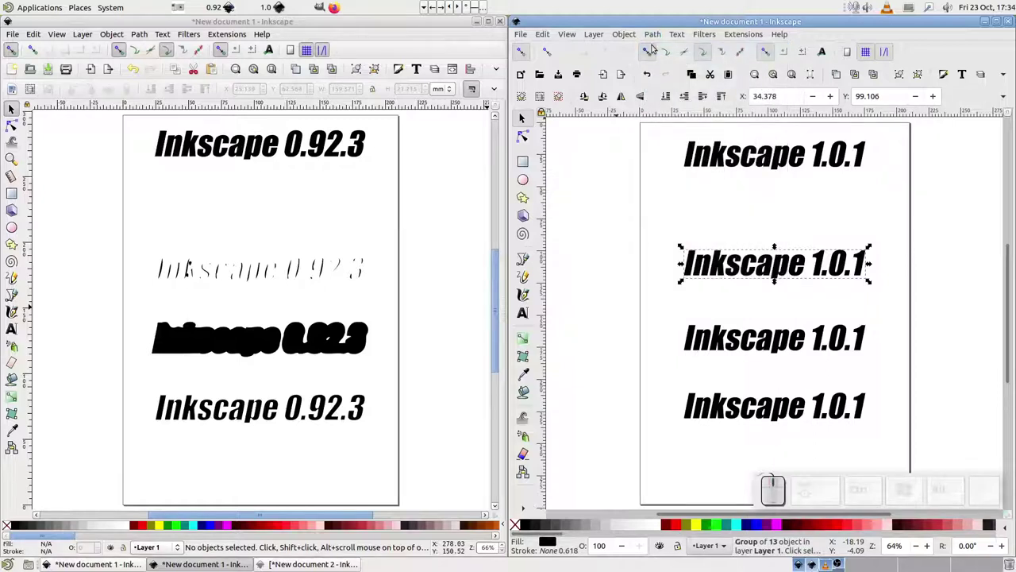
pyautogui.click(917, 75)
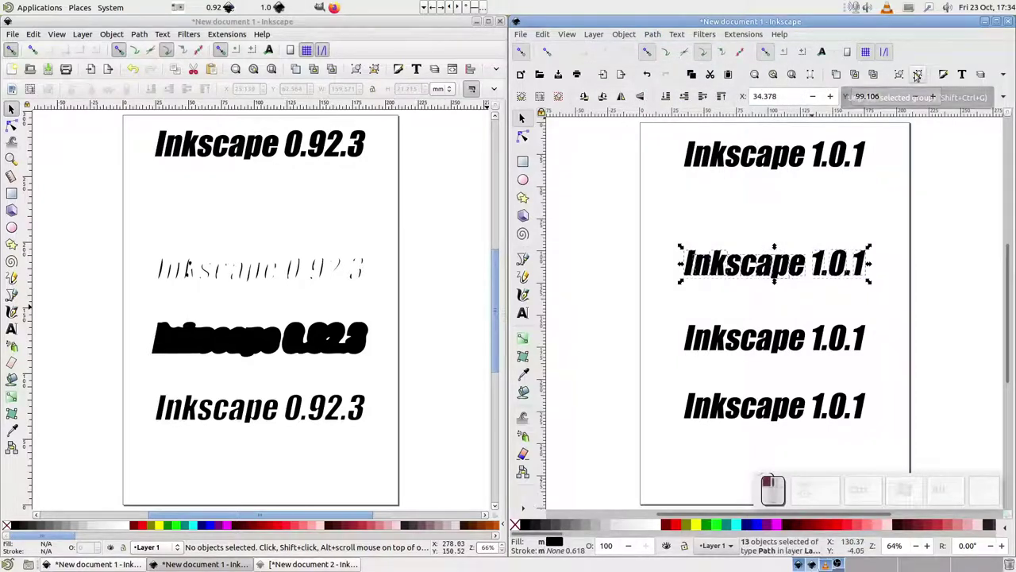
pyautogui.click(656, 37)
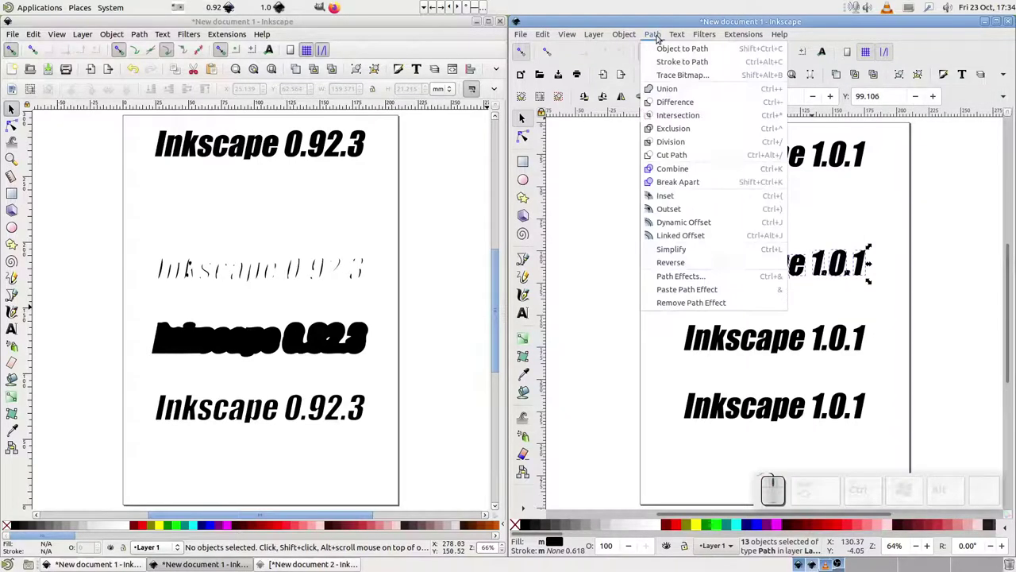
pyautogui.click(663, 88)
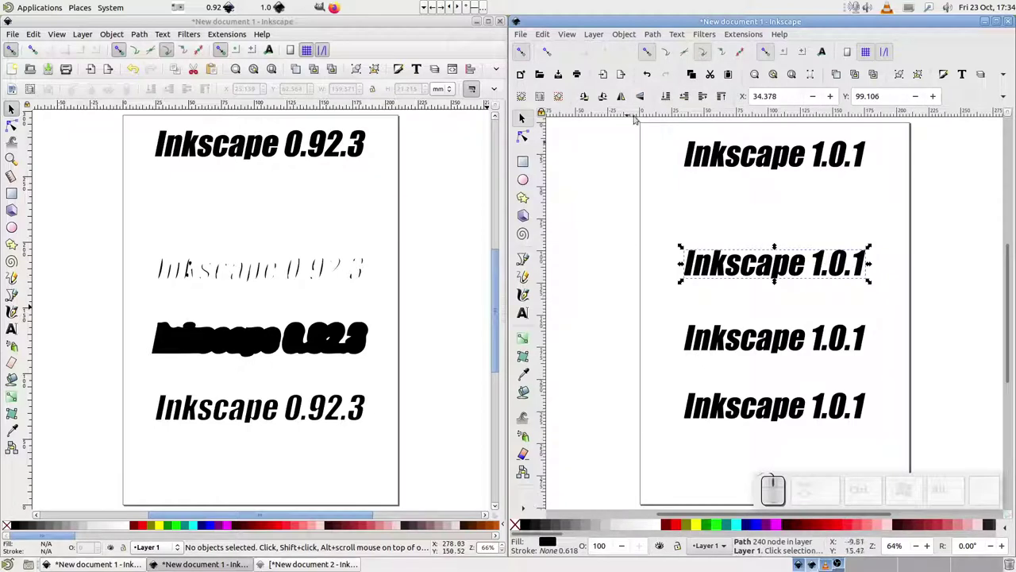
pyautogui.click(656, 35)
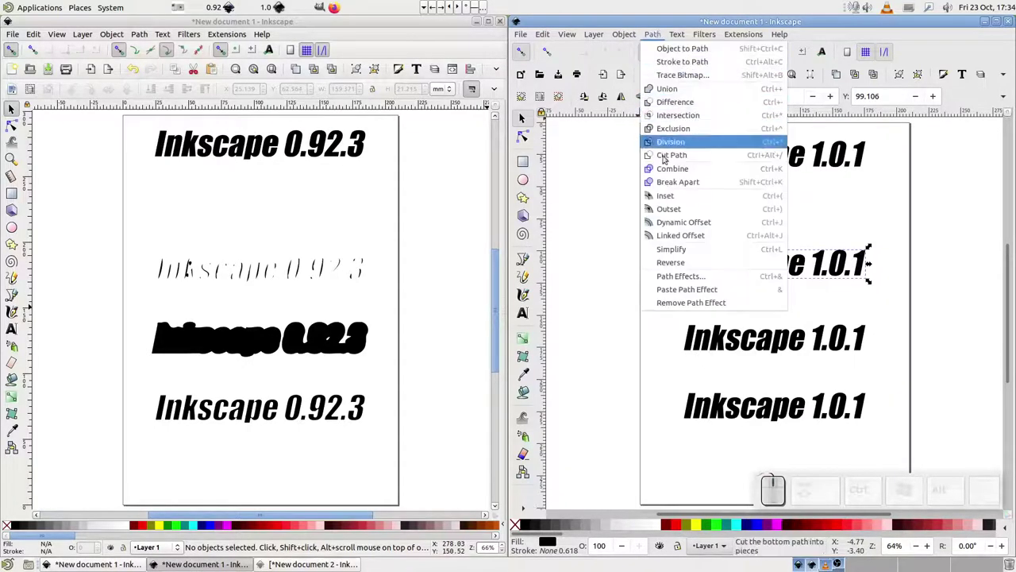
pyautogui.click(666, 197)
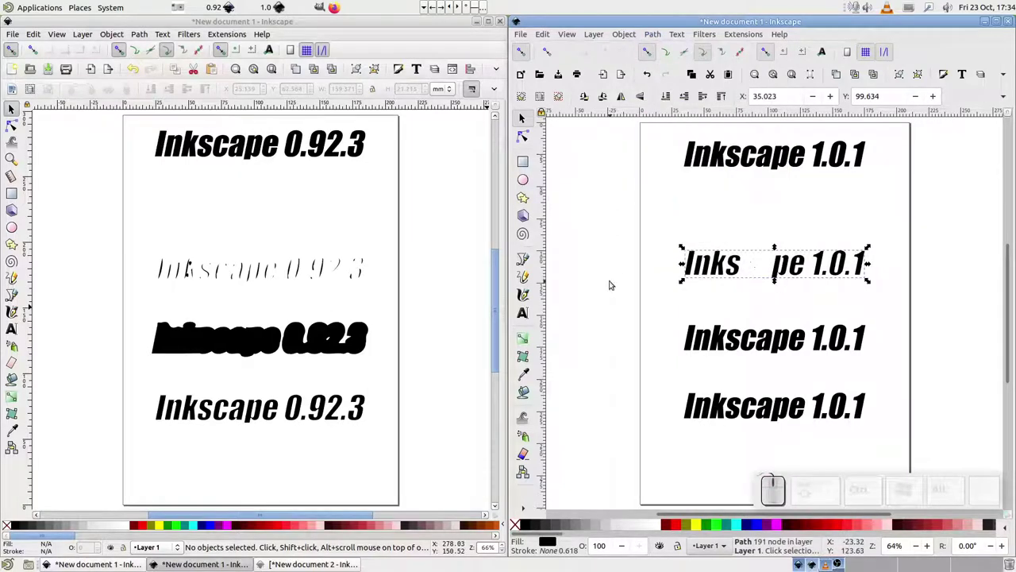
# Step: Convert the third 'Inkscape 1.0.1' text to paths, ungroup and union the letters, then outset it
pyautogui.click(725, 346)
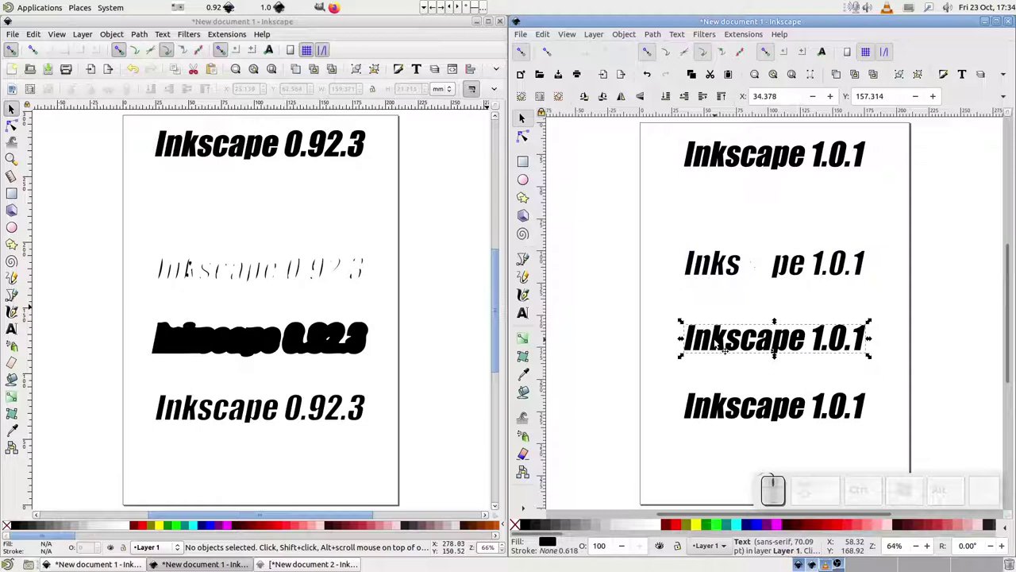
pyautogui.click(652, 35)
pyautogui.click(658, 47)
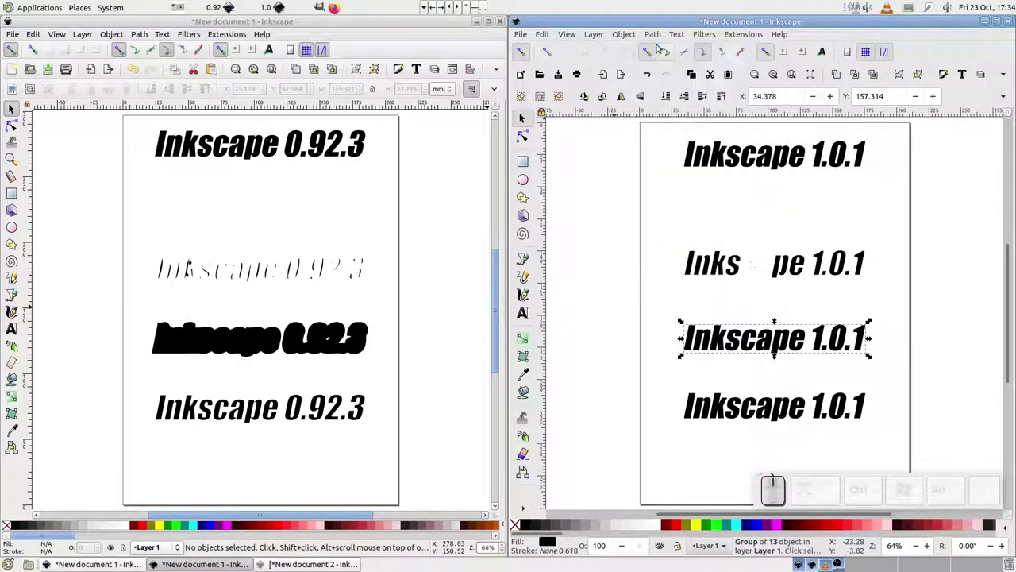
pyautogui.click(919, 75)
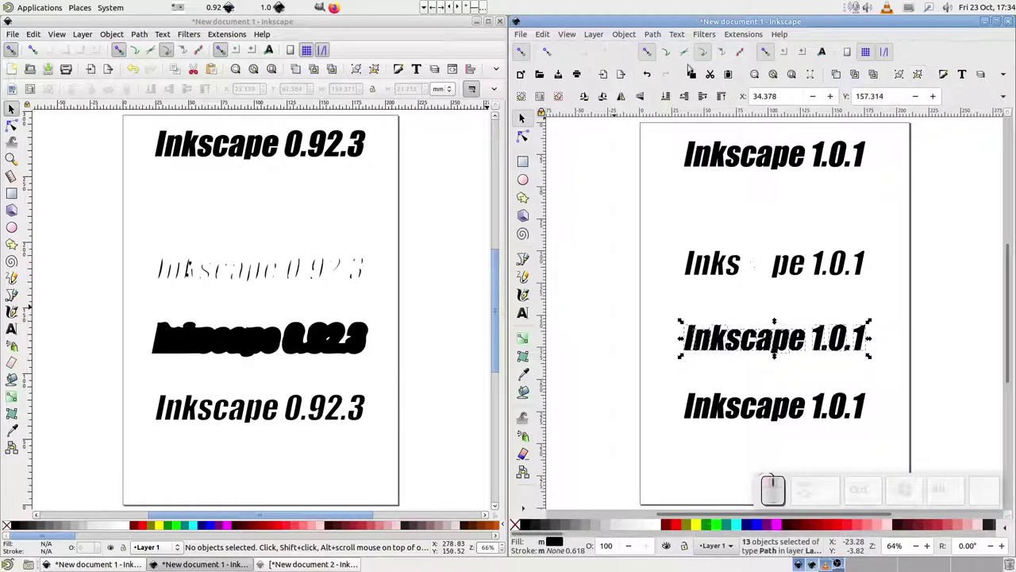
pyautogui.click(654, 34)
pyautogui.click(660, 91)
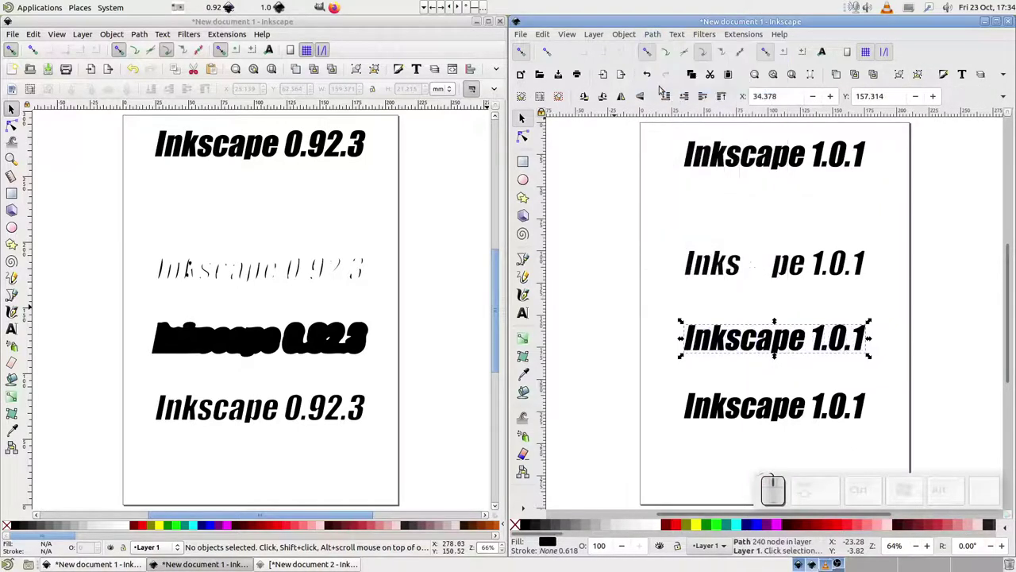
pyautogui.click(653, 34)
pyautogui.click(656, 210)
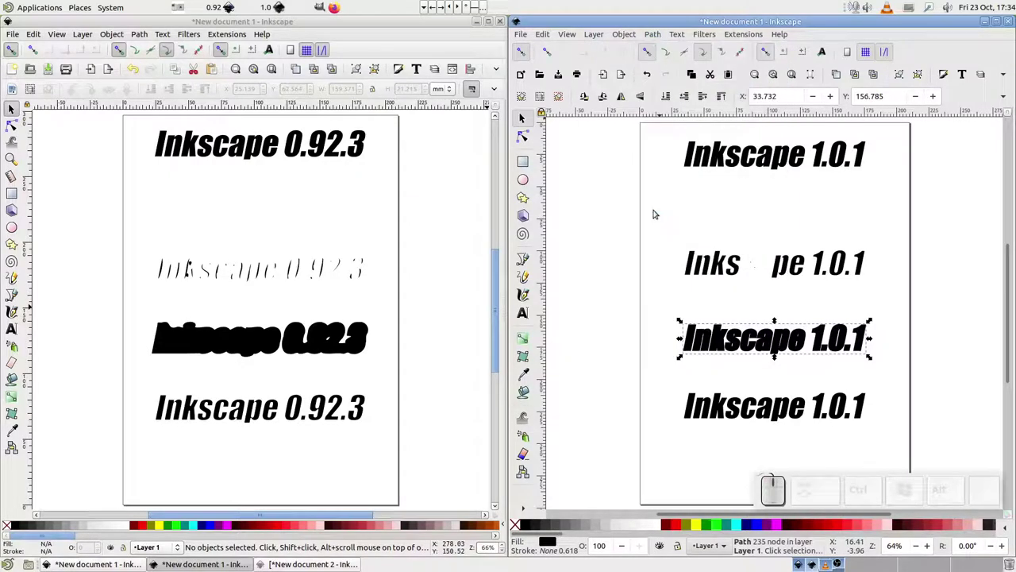
# Step: Turn the bottom 'Inkscape 1.0.1' text into one merged path with a slightly adjusted dynamic offset
pyautogui.click(724, 417)
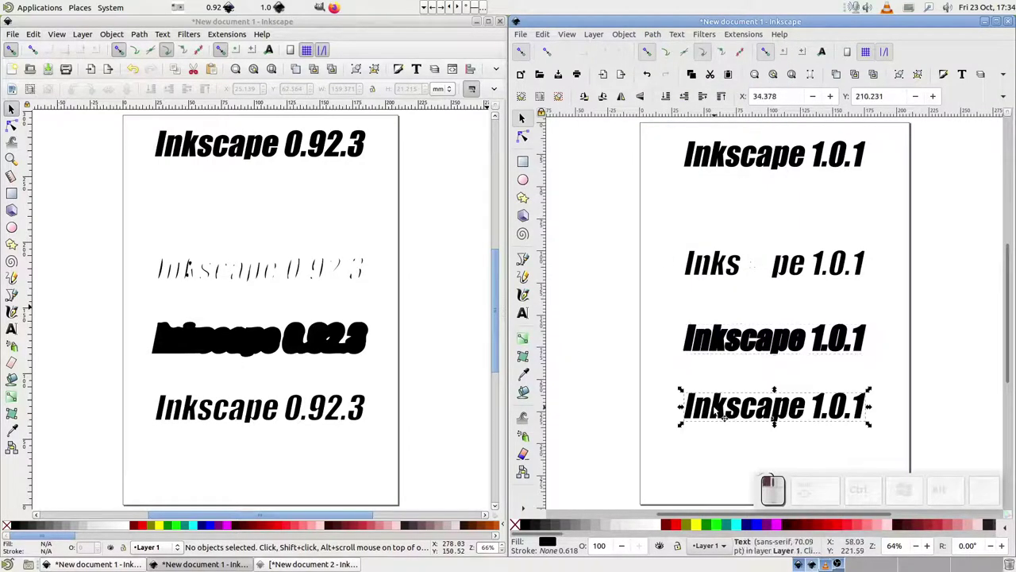
pyautogui.click(652, 35)
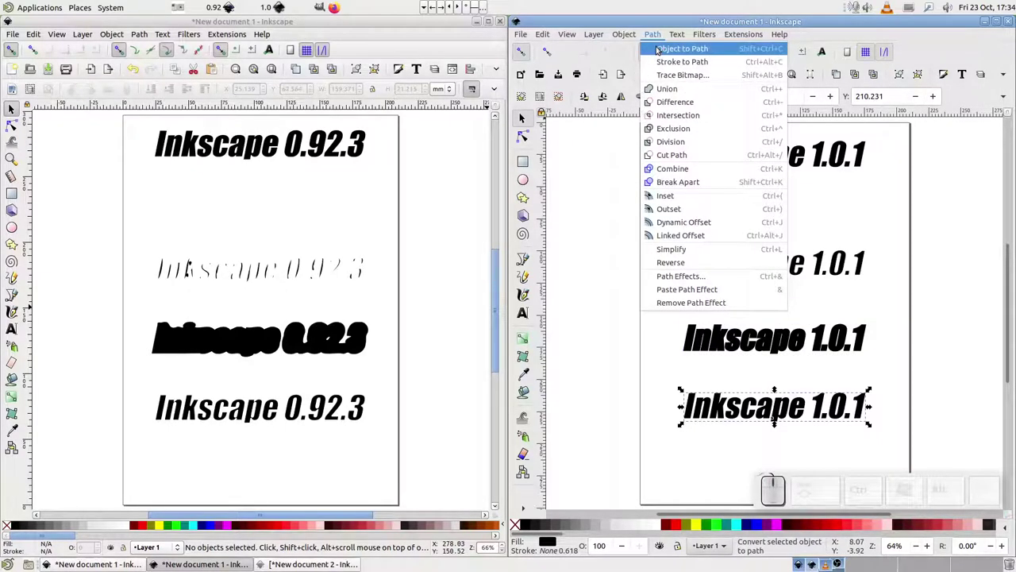
pyautogui.click(658, 49)
pyautogui.click(917, 75)
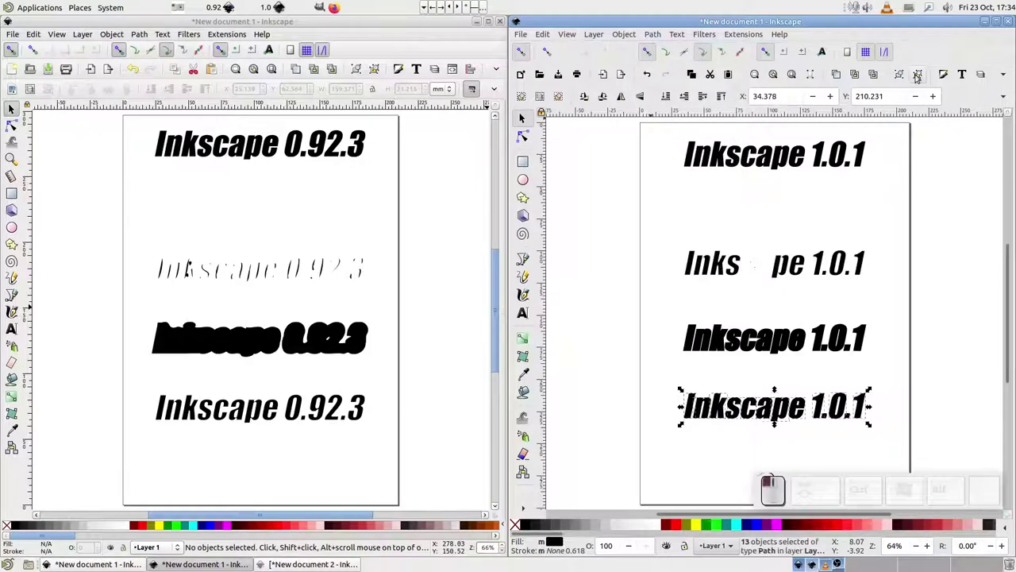
pyautogui.click(656, 35)
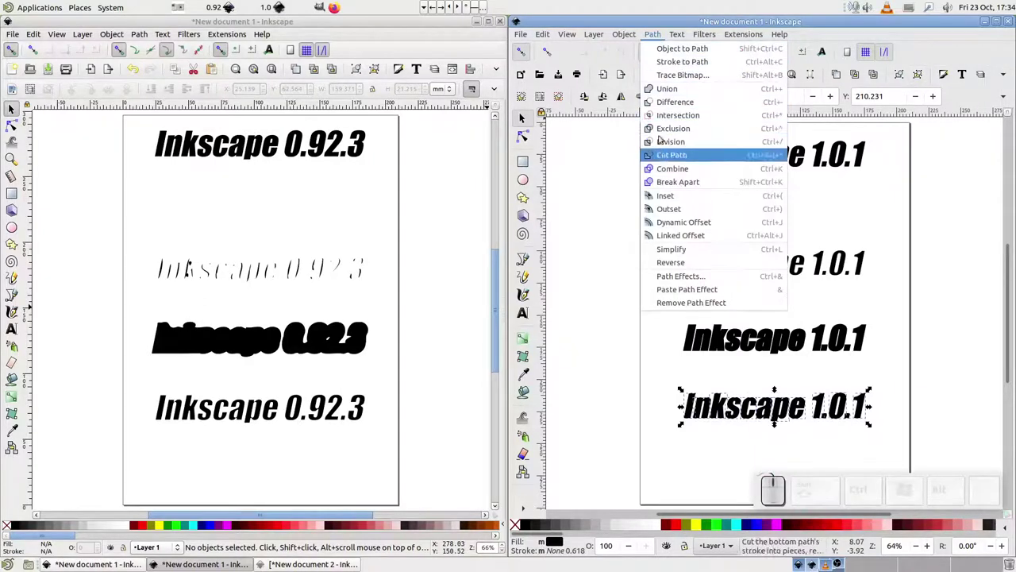
pyautogui.click(675, 89)
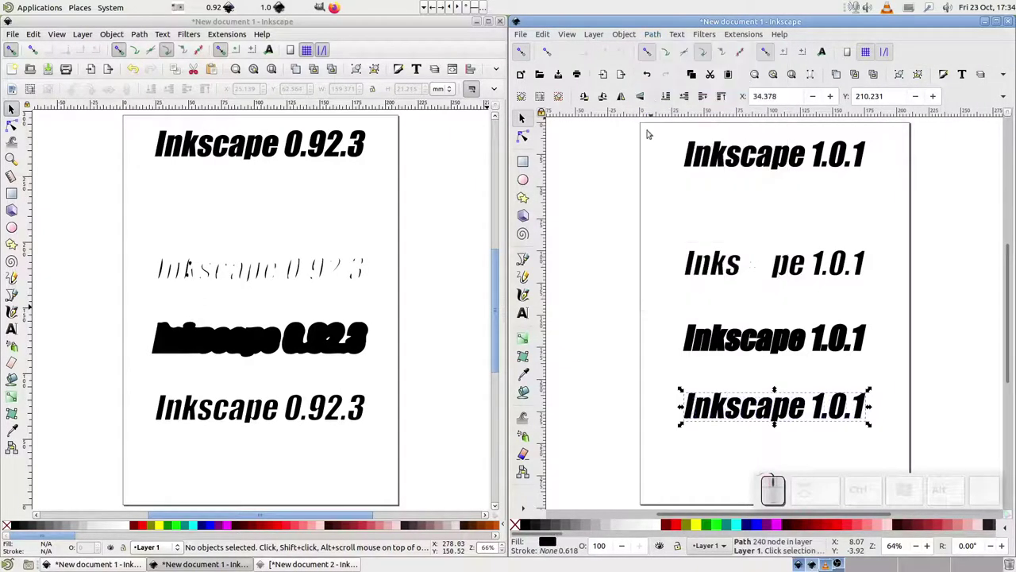
pyautogui.click(653, 35)
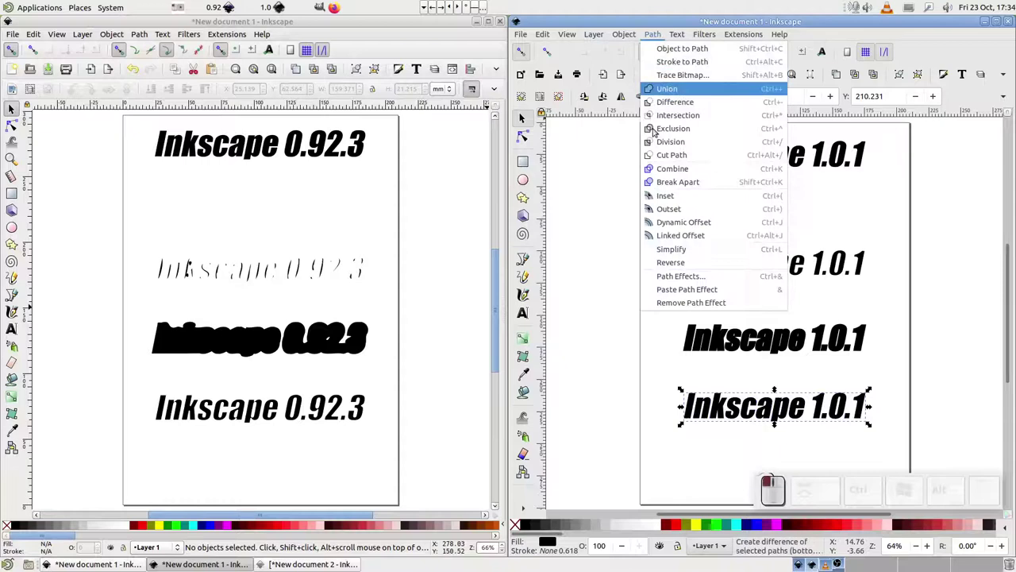
pyautogui.click(667, 227)
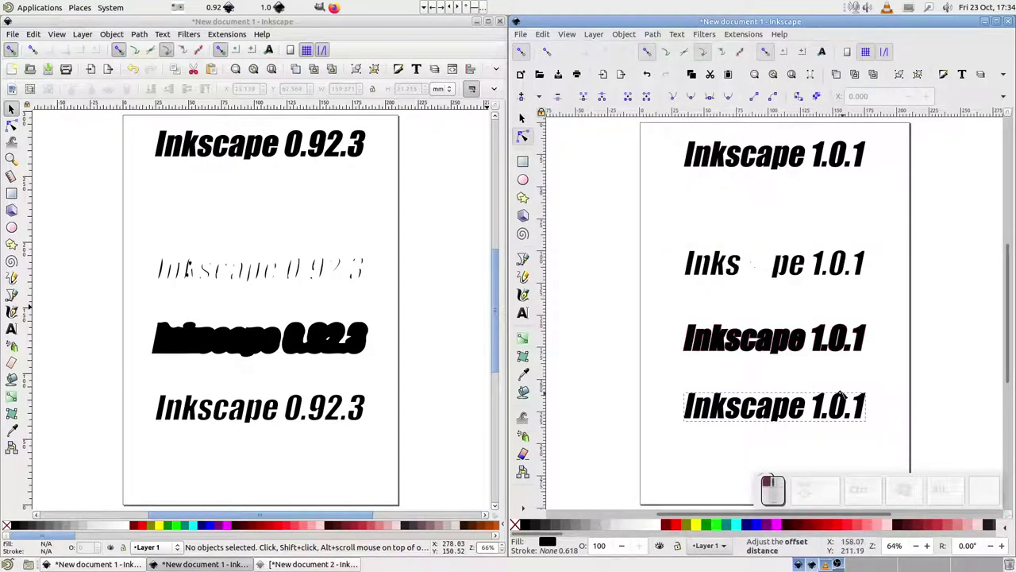
pyautogui.moveTo(839, 392); pyautogui.dragTo(839, 390)
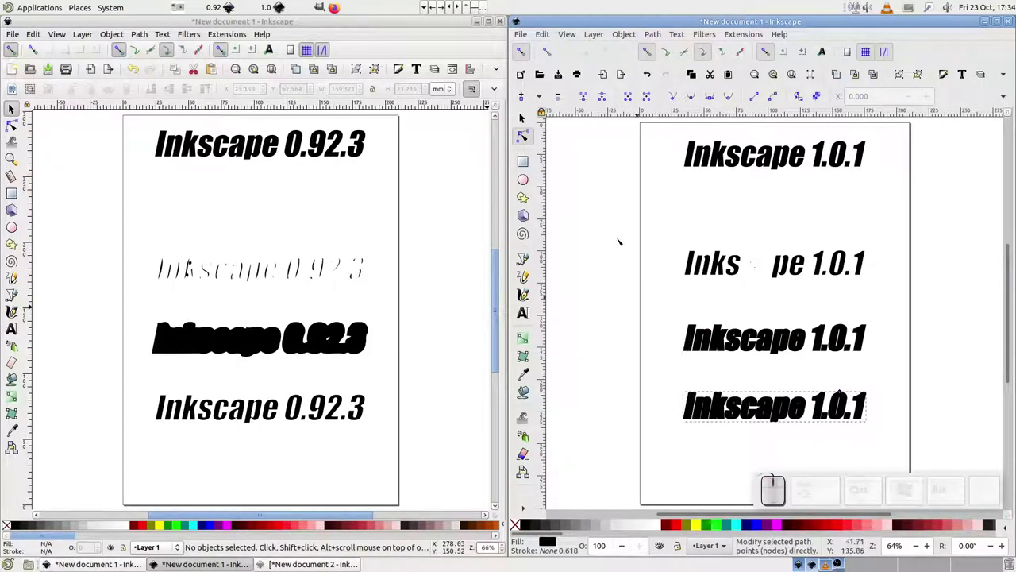
# Step: Delete the three lower text samples from both the 1.0.1 and 0.92.3 pages
pyautogui.click(522, 118)
pyautogui.moveTo(621, 232); pyautogui.dragTo(901, 445)
pyautogui.press('Delete')
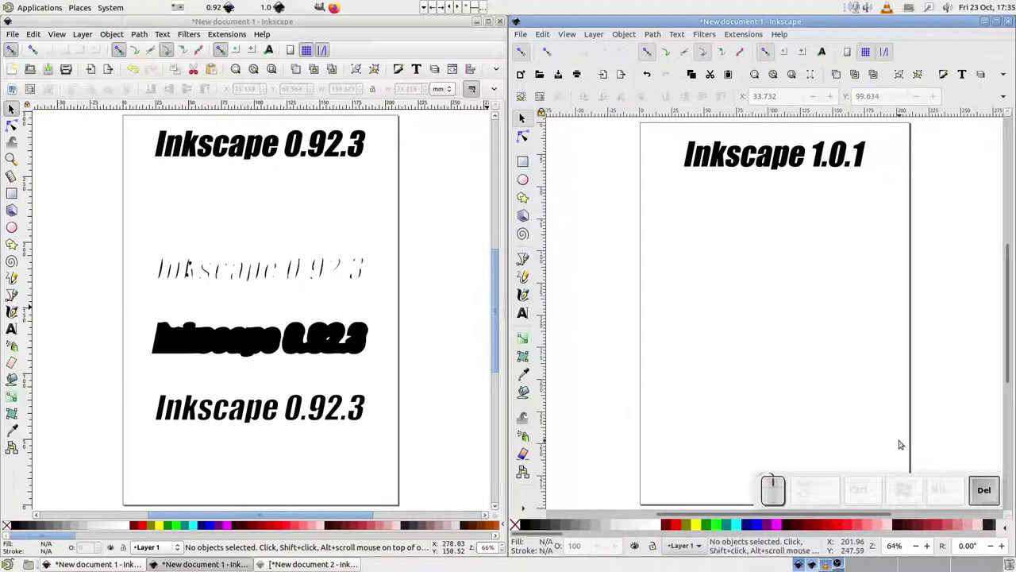
pyautogui.moveTo(111, 227); pyautogui.dragTo(397, 444)
pyautogui.press('Delete')
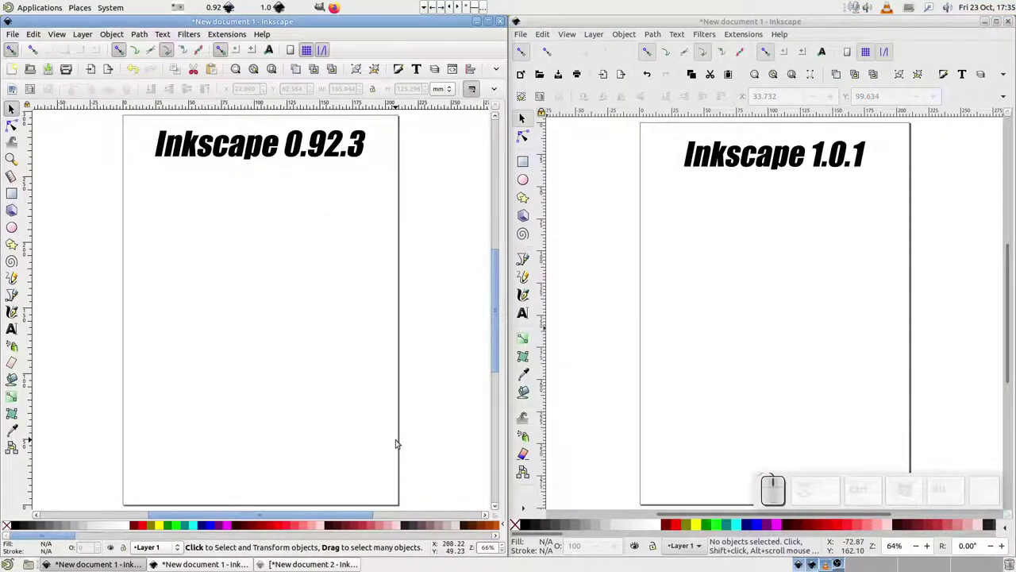
pyautogui.click(140, 35)
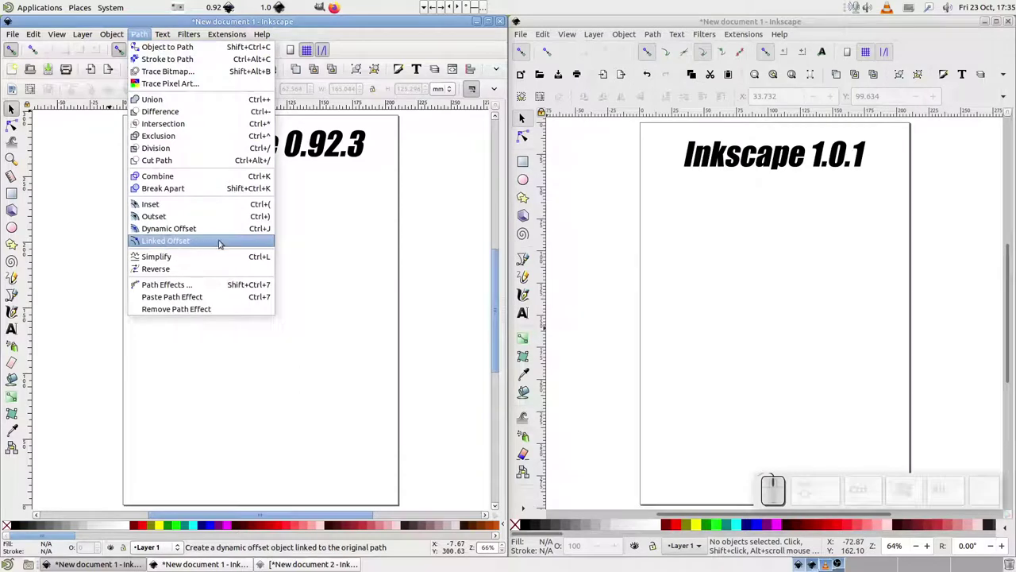
pyautogui.click(334, 236)
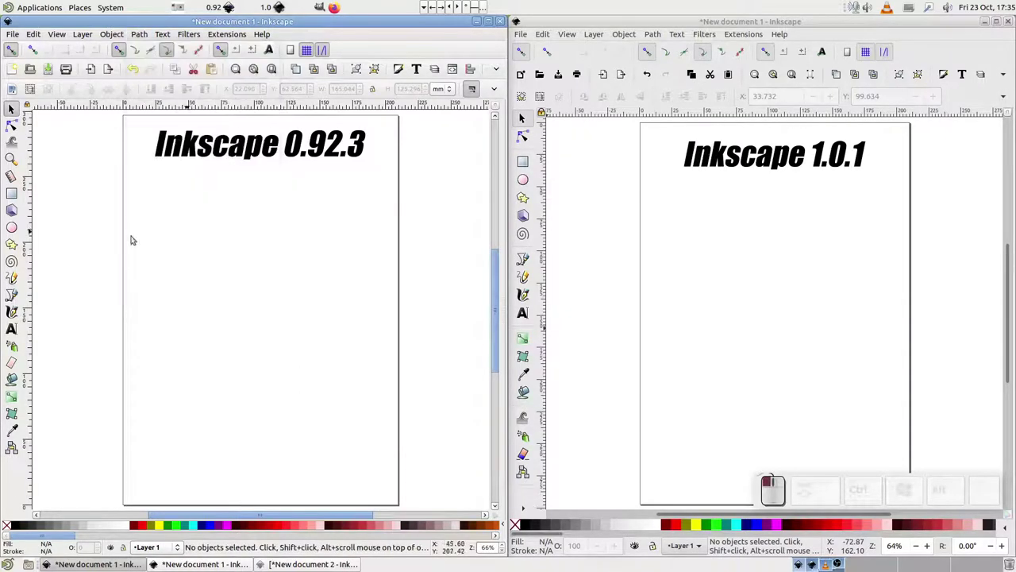
# Step: Draw a five-point star below the 0.92.3 title, swap its fill and stroke, and thicken the outline
pyautogui.click(12, 246)
pyautogui.press('ctrl')
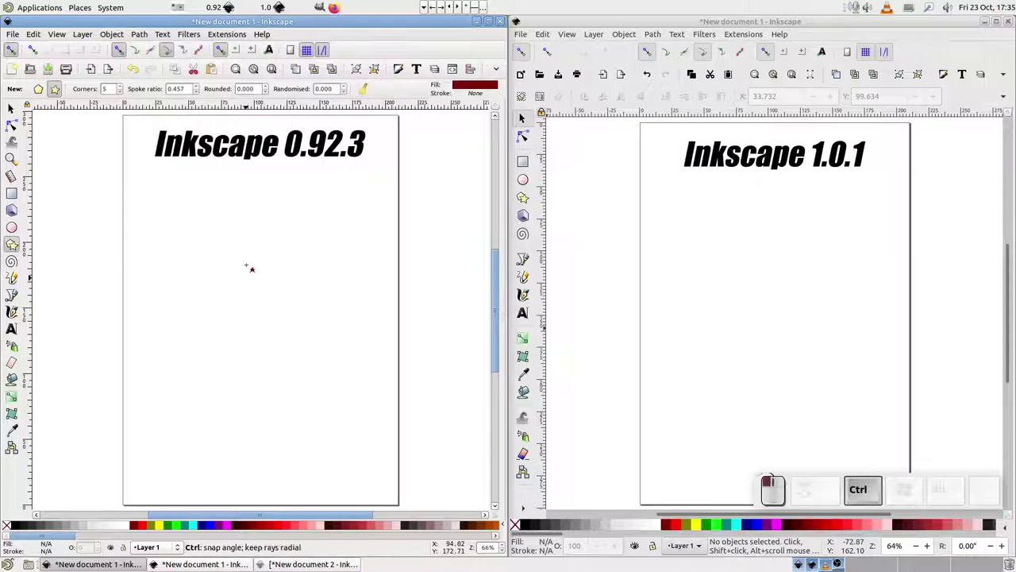
pyautogui.moveTo(247, 265); pyautogui.dragTo(246, 228)
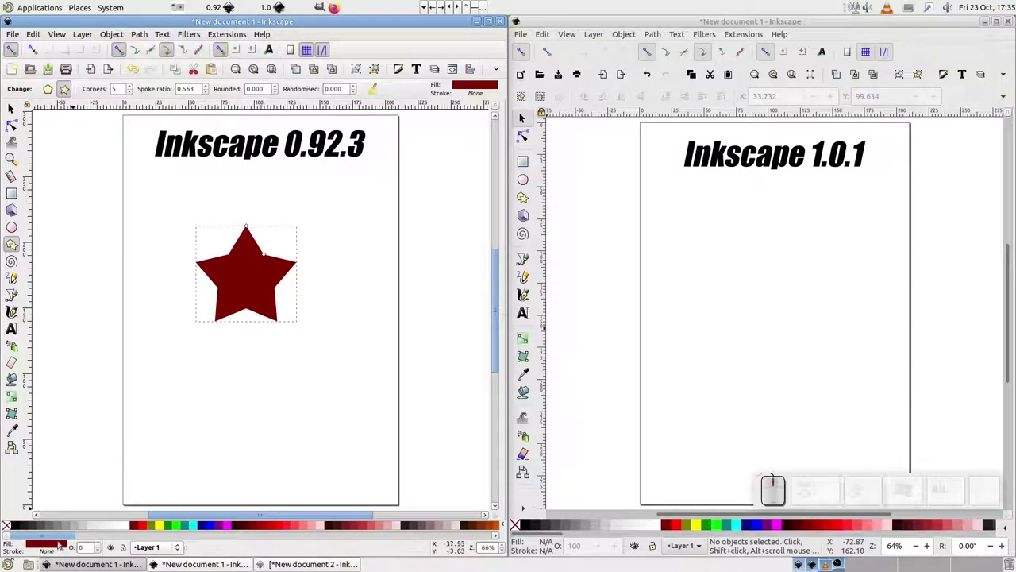
pyautogui.rightClick(59, 548)
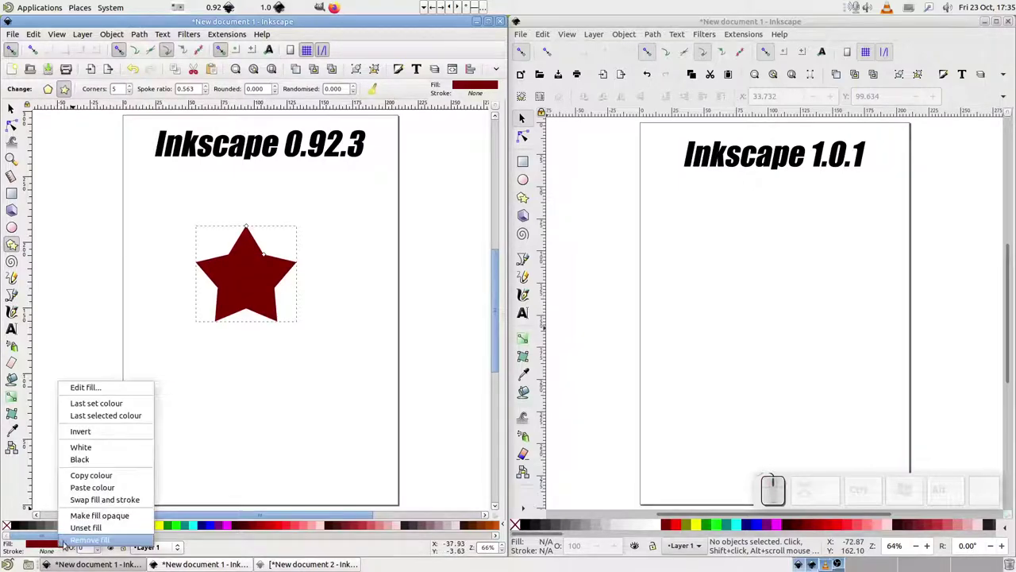
pyautogui.click(79, 500)
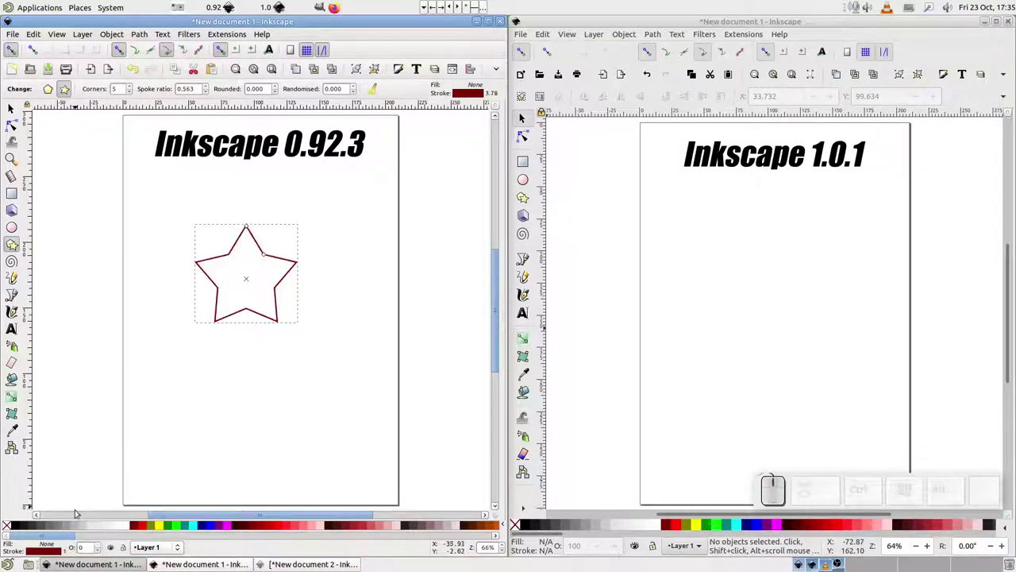
pyautogui.rightClick(66, 554)
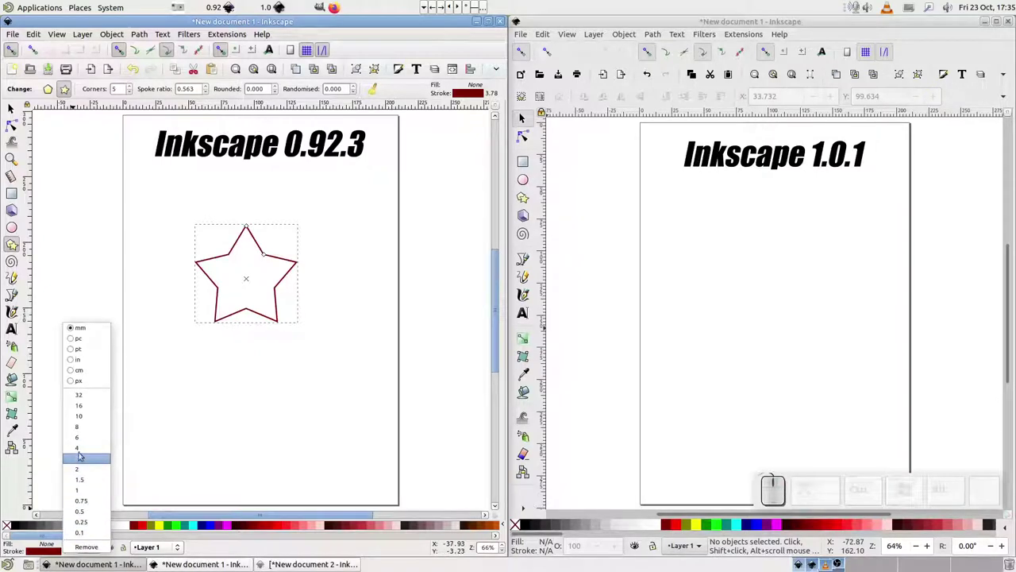
pyautogui.click(79, 454)
pyautogui.press('space')
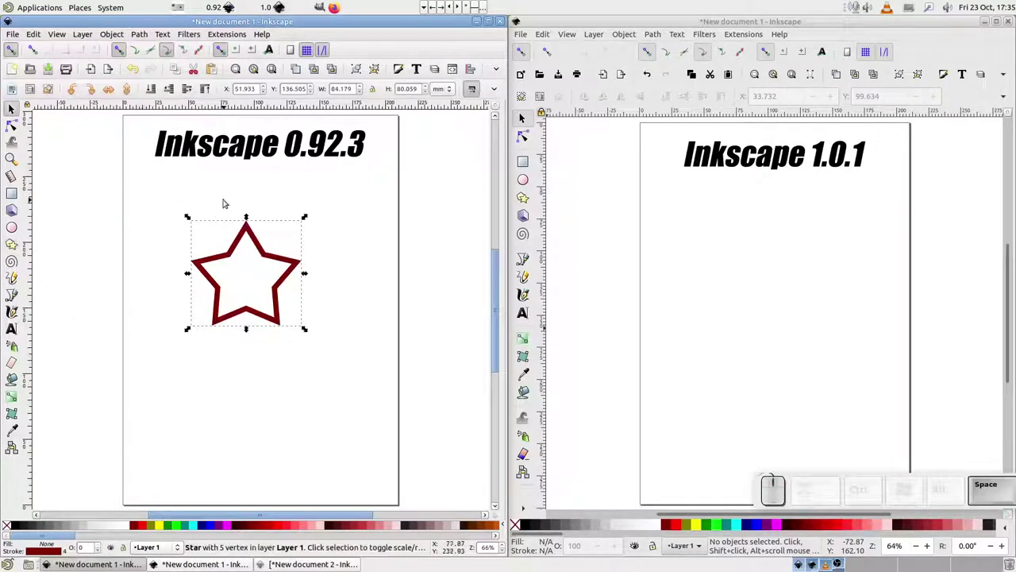
# Step: Add an enlarged linked offset around the 0.92.3 star, stroked olive at width 6
pyautogui.click(138, 34)
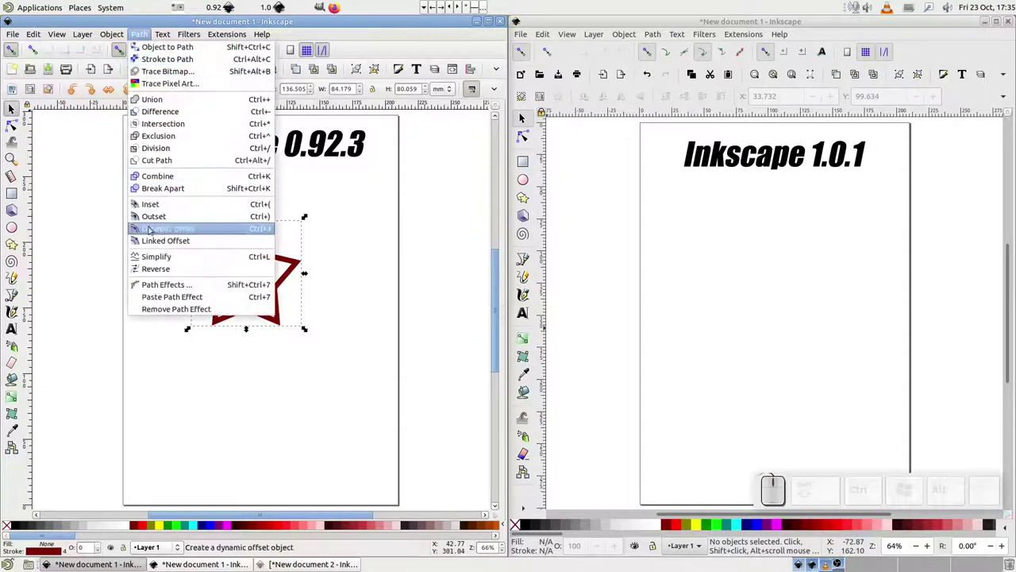
pyautogui.click(162, 227)
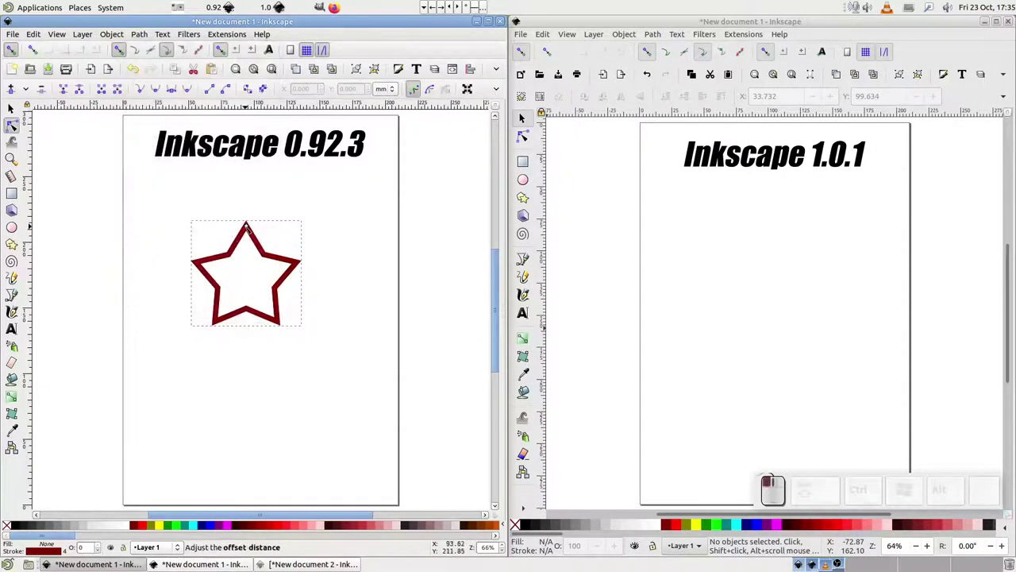
pyautogui.moveTo(246, 227)
pyautogui.mouseDown()
pyautogui.moveTo(246, 200)
pyautogui.moveTo(245, 265)
pyautogui.moveTo(250, 210)
pyautogui.mouseUp()
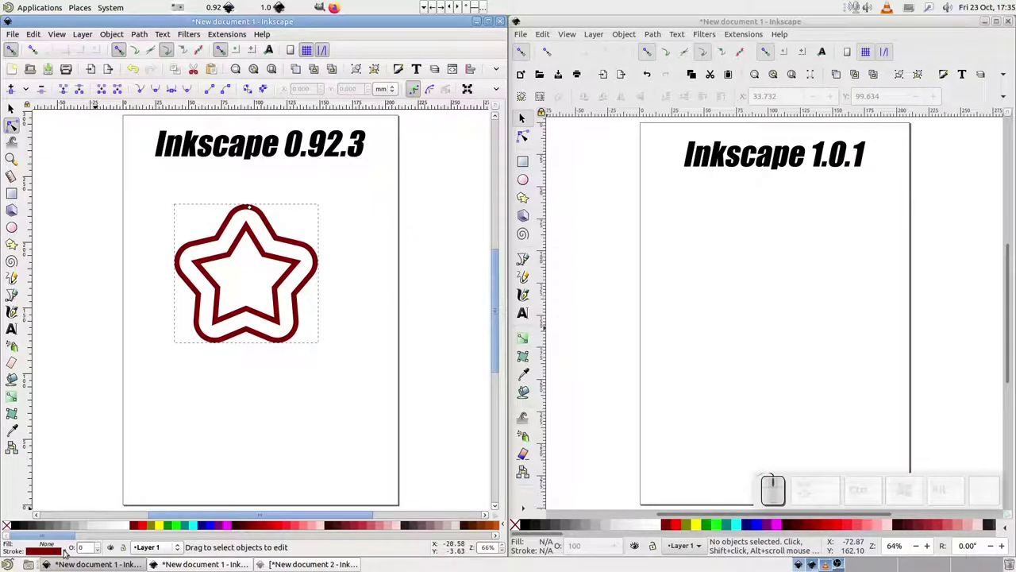
pyautogui.press('shift')
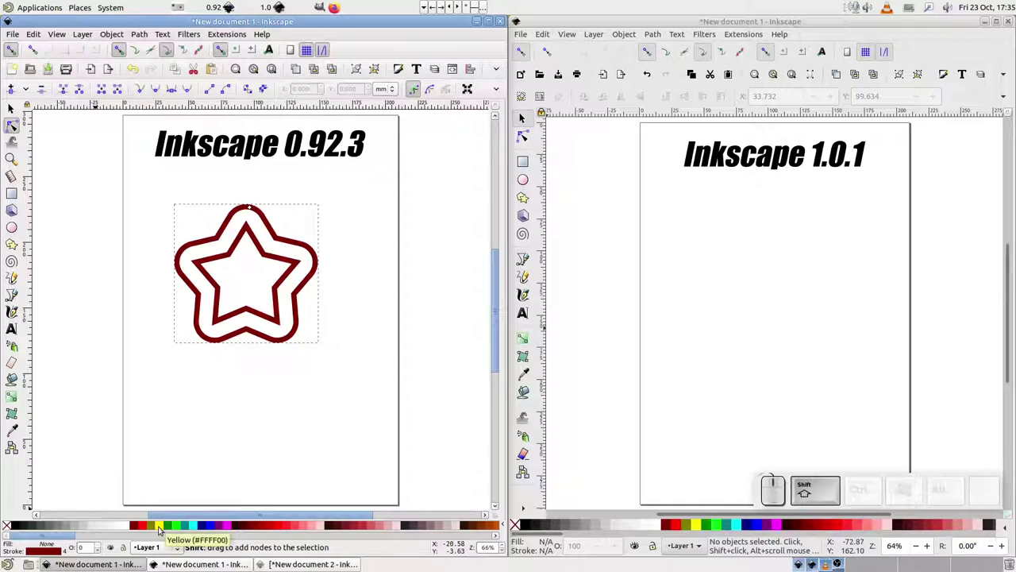
pyautogui.keyDown('shift'); pyautogui.click(159, 530); pyautogui.keyUp('shift')
pyautogui.keyDown('shift'); pyautogui.click(154, 530); pyautogui.keyUp('shift')
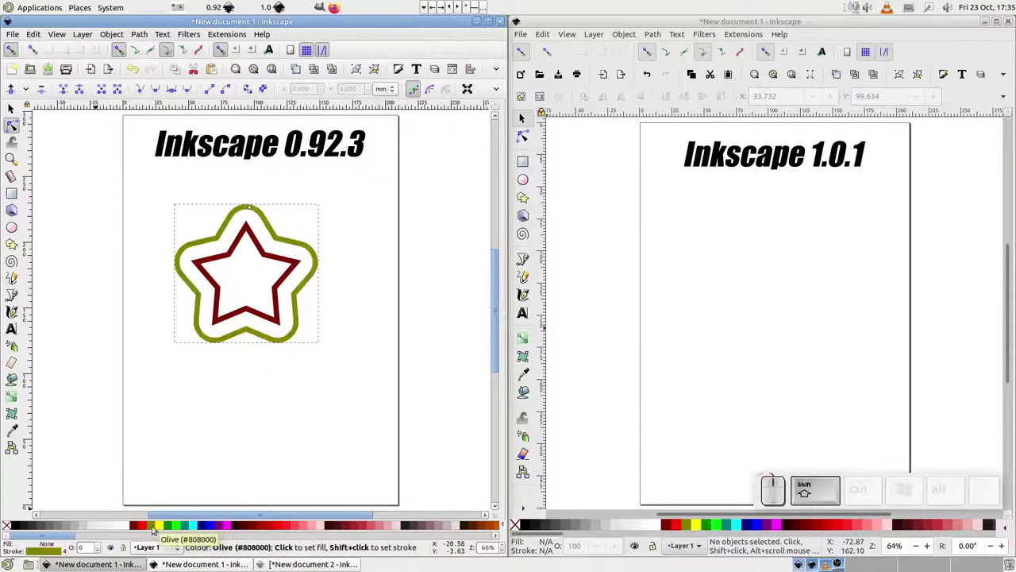
pyautogui.rightClick(67, 551)
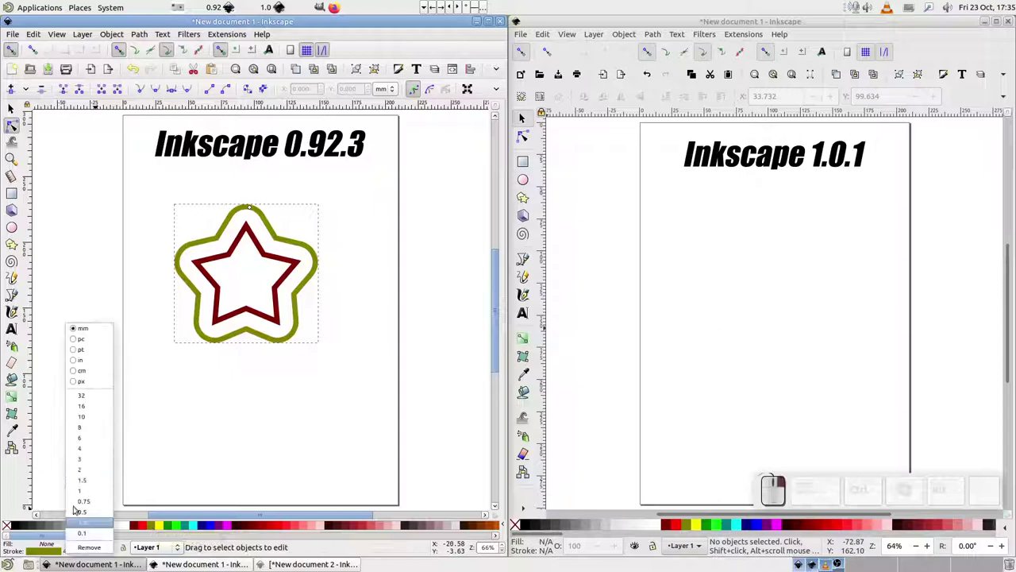
pyautogui.click(81, 438)
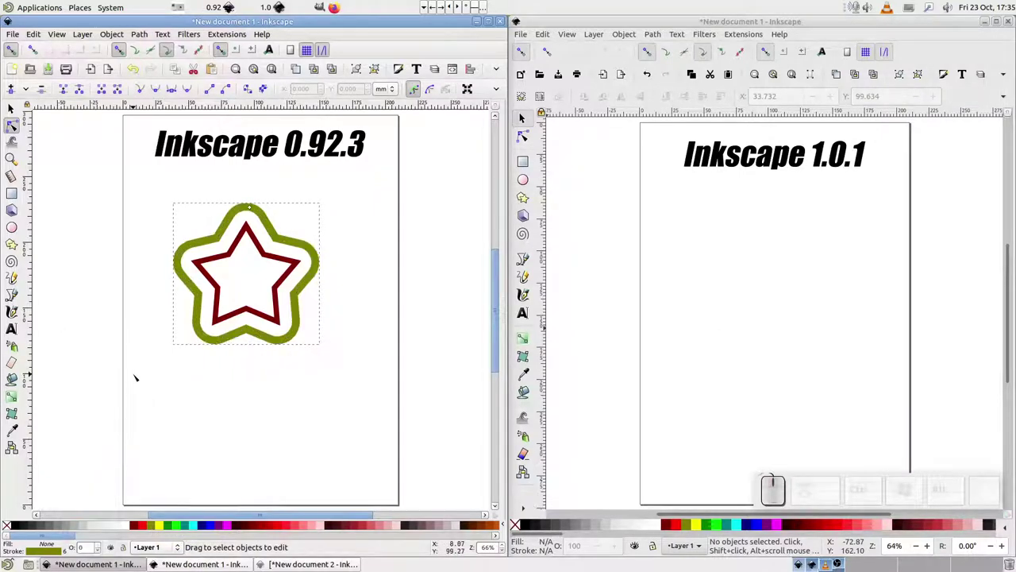
# Step: Select the red star and raise its corners from 5 to 8
pyautogui.press('s')
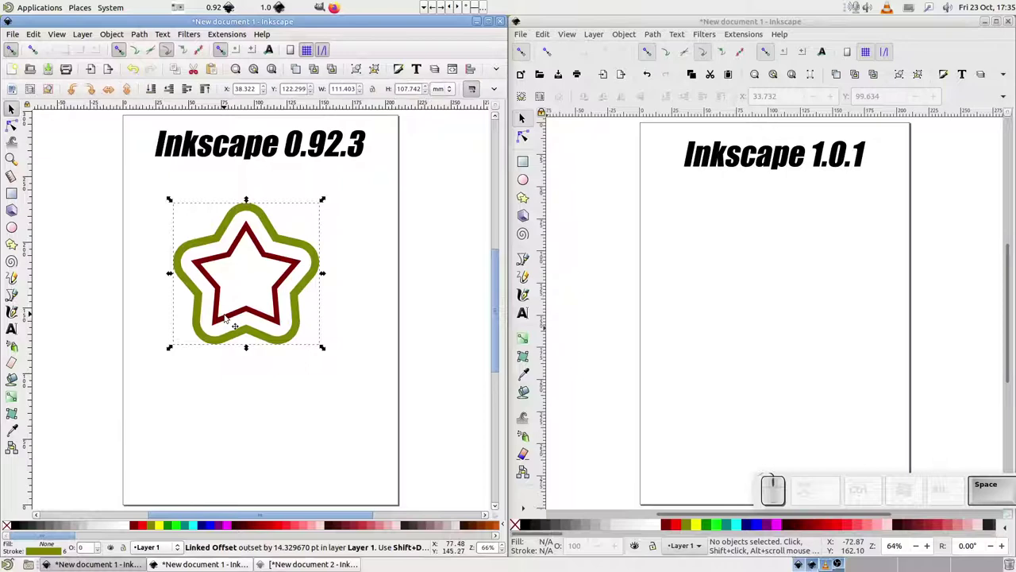
pyautogui.click(226, 318)
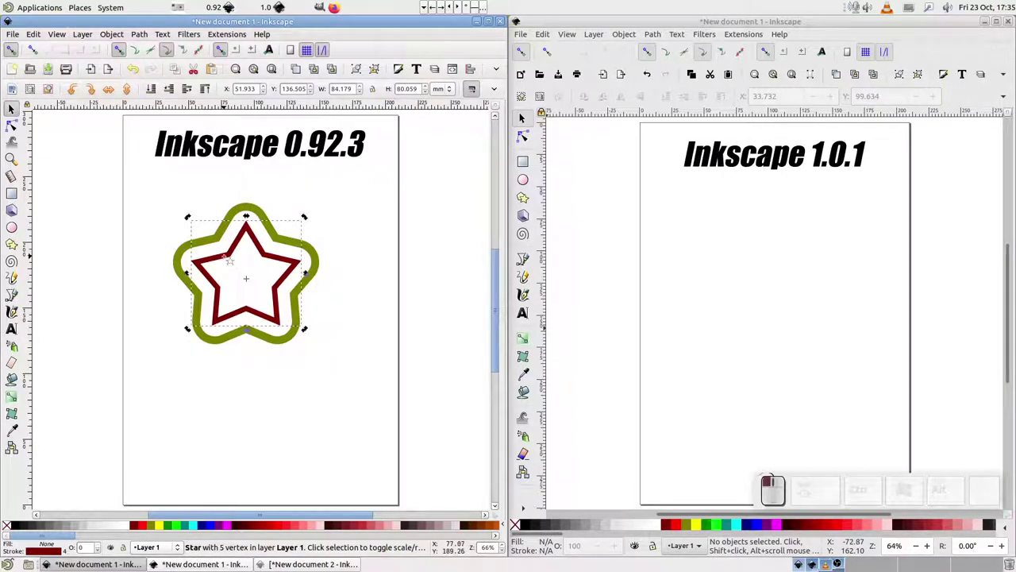
pyautogui.hotkey('shift', 'F9')
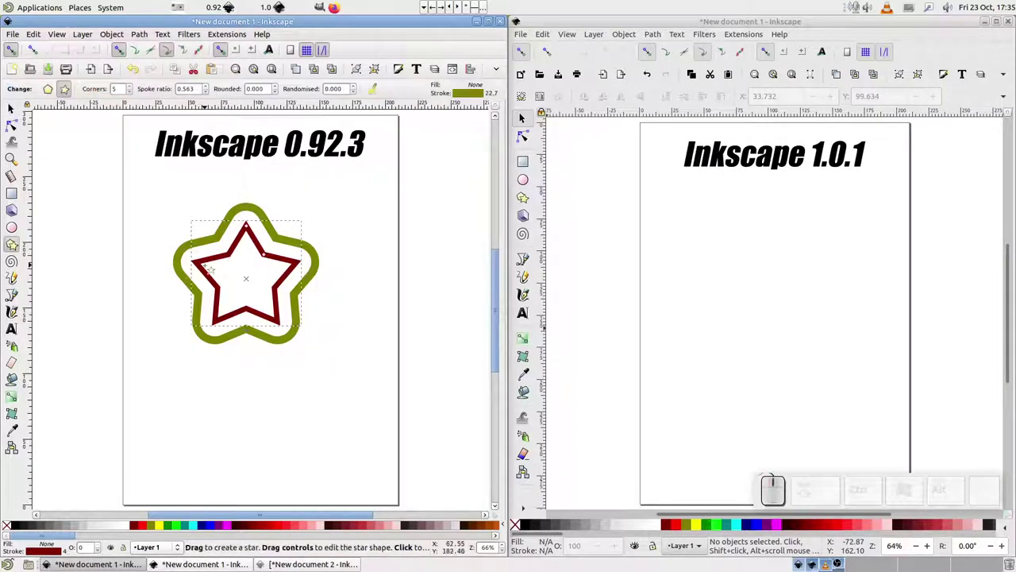
pyautogui.click(127, 87)
pyautogui.click(128, 87)
pyautogui.click(128, 87)
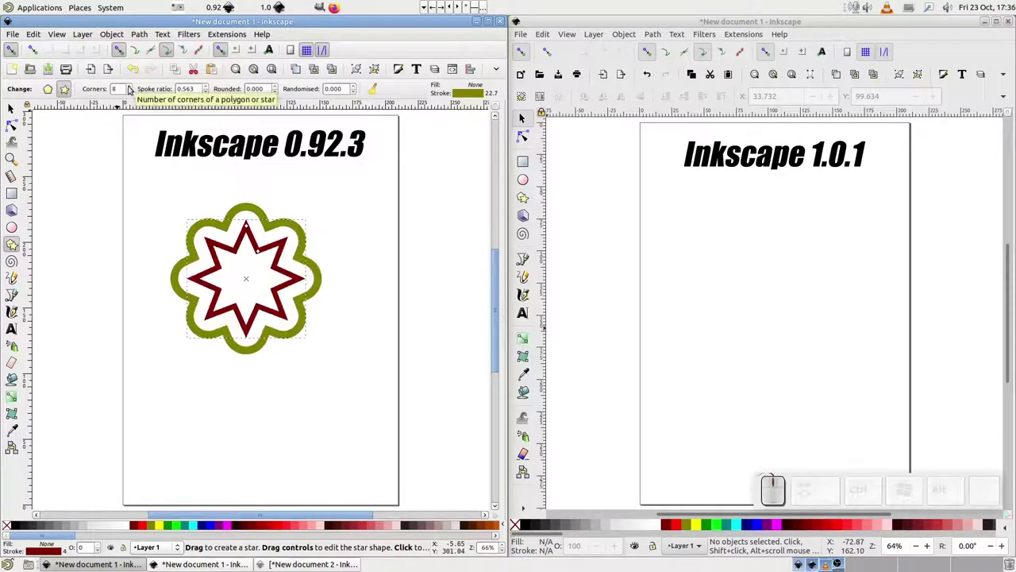
# Step: Toggle the star to polygon and back, reshape its inner points, then delete it
pyautogui.click(48, 89)
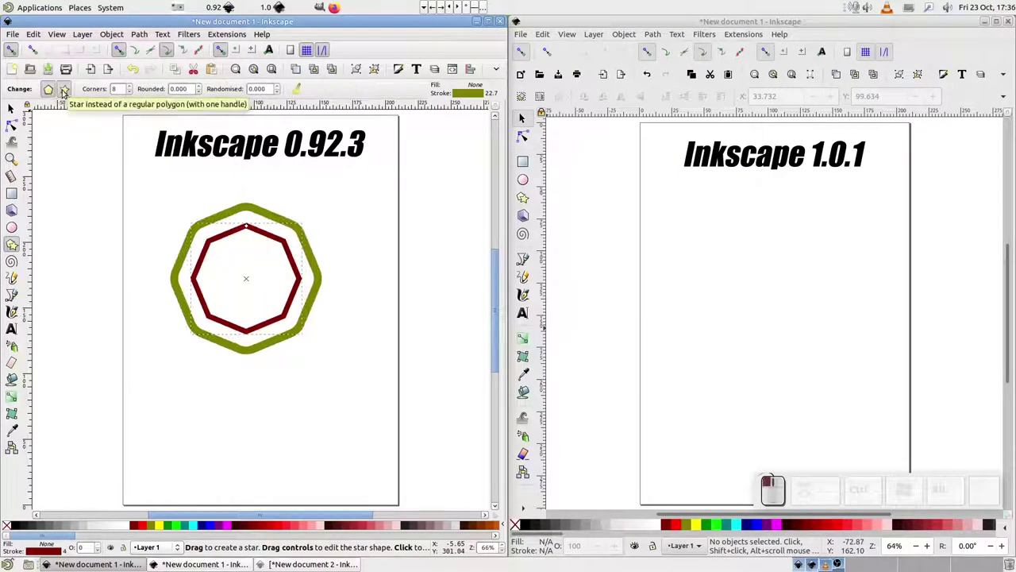
pyautogui.click(66, 90)
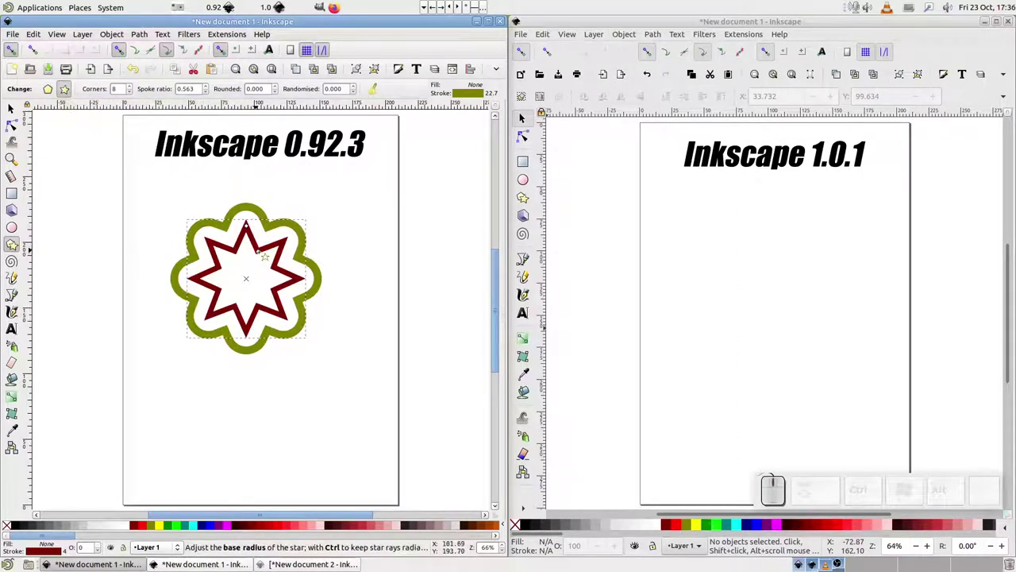
pyautogui.moveTo(266, 255)
pyautogui.mouseDown()
pyautogui.moveTo(280, 238)
pyautogui.moveTo(237, 261)
pyautogui.moveTo(256, 267)
pyautogui.moveTo(265, 252)
pyautogui.mouseUp()
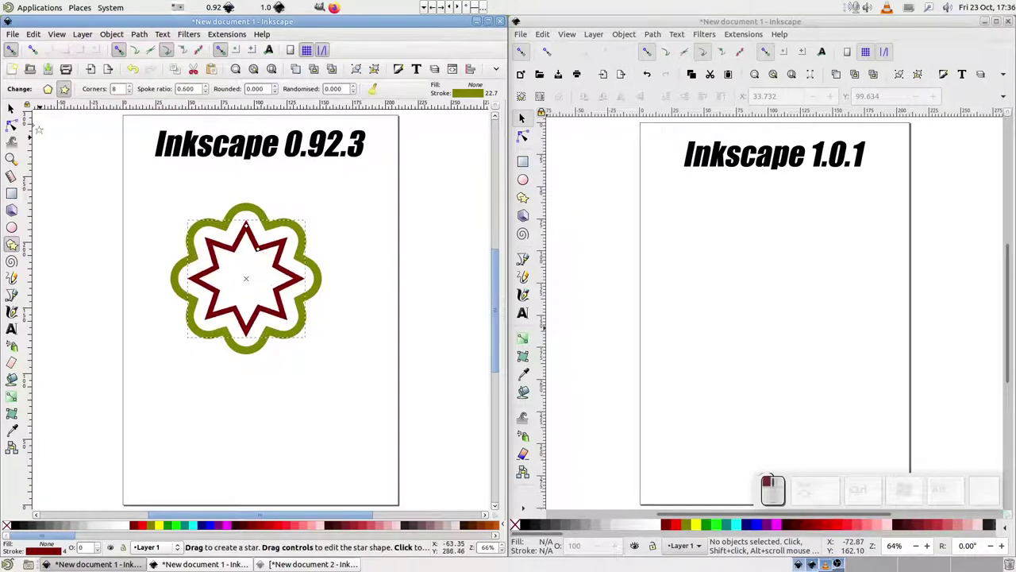
pyautogui.click(11, 106)
pyautogui.press('Delete')
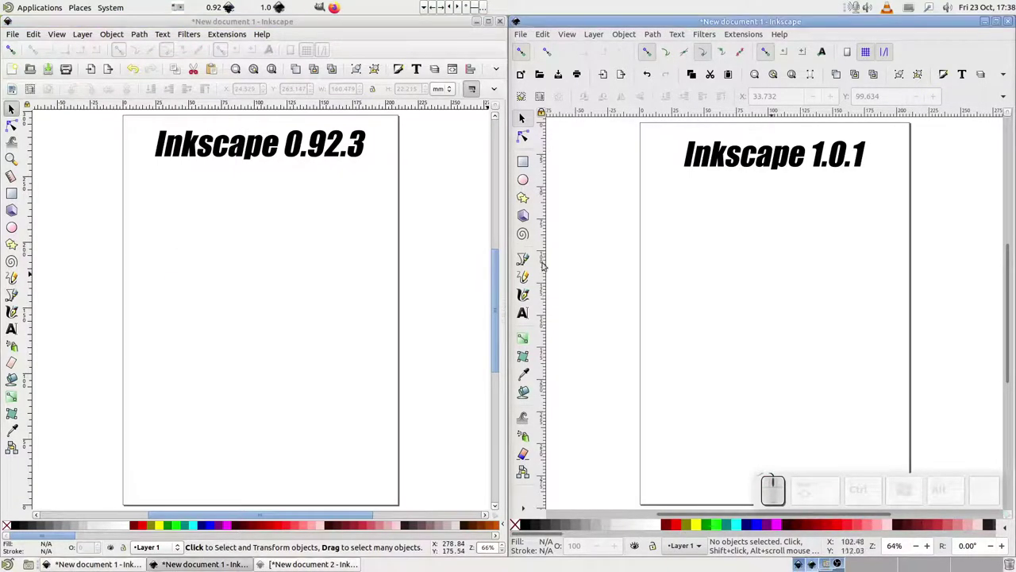
# Step: Duplicate the 0.92.3 title, move the copy down, and give it a thick bright-blue linked offset
pyautogui.click(248, 159)
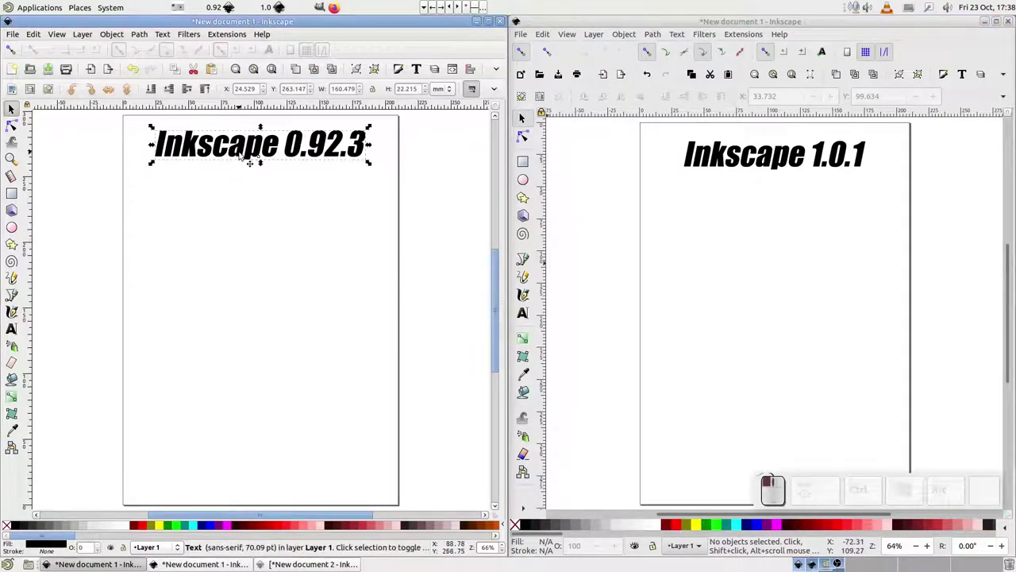
pyautogui.hotkey('ctrl', 'shift', 'Down')
pyautogui.hotkey('shift', 'Down')
pyautogui.hotkey('shift', 'Down')
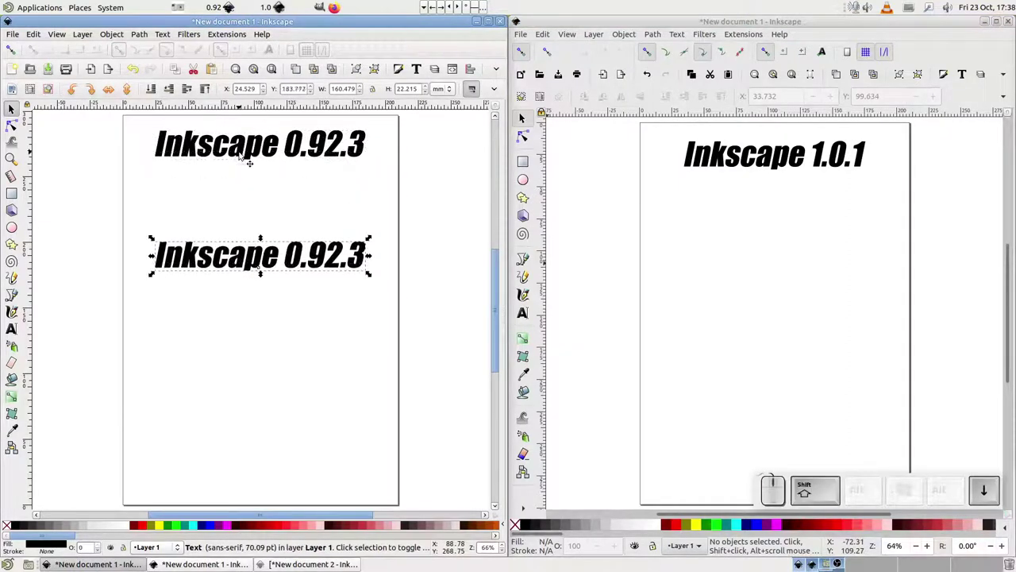
pyautogui.click(139, 35)
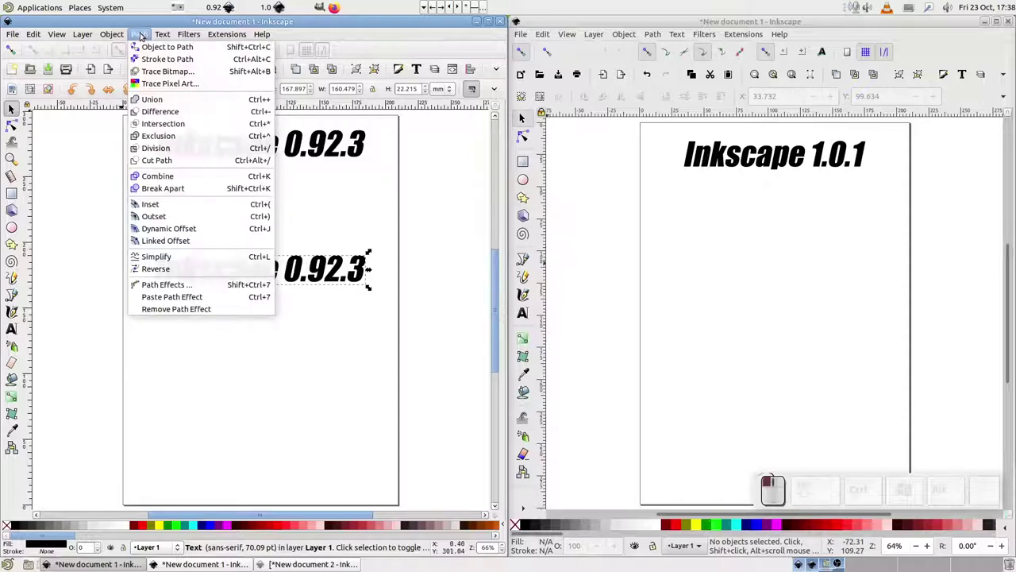
pyautogui.click(143, 241)
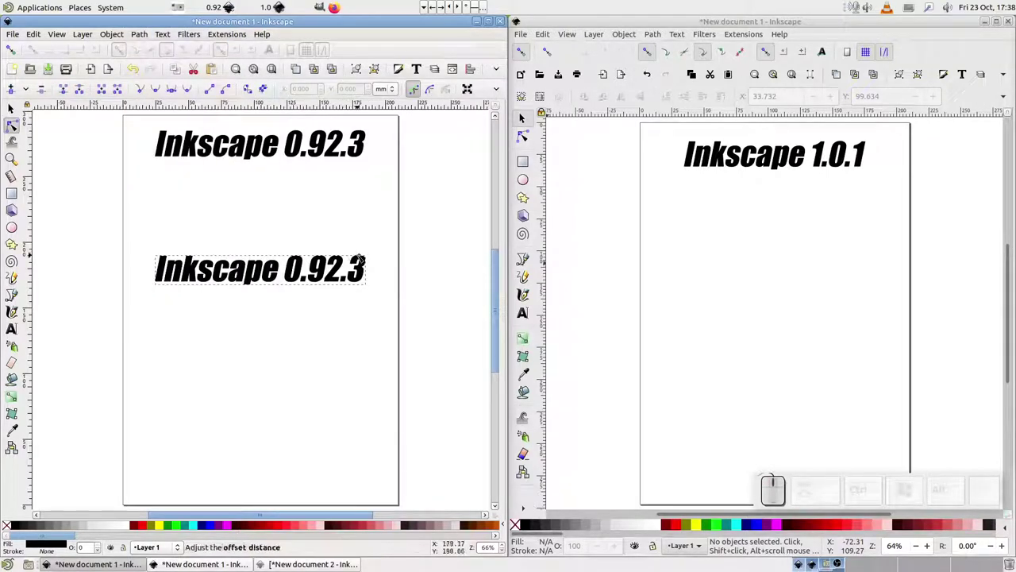
pyautogui.moveTo(361, 258); pyautogui.dragTo(365, 240)
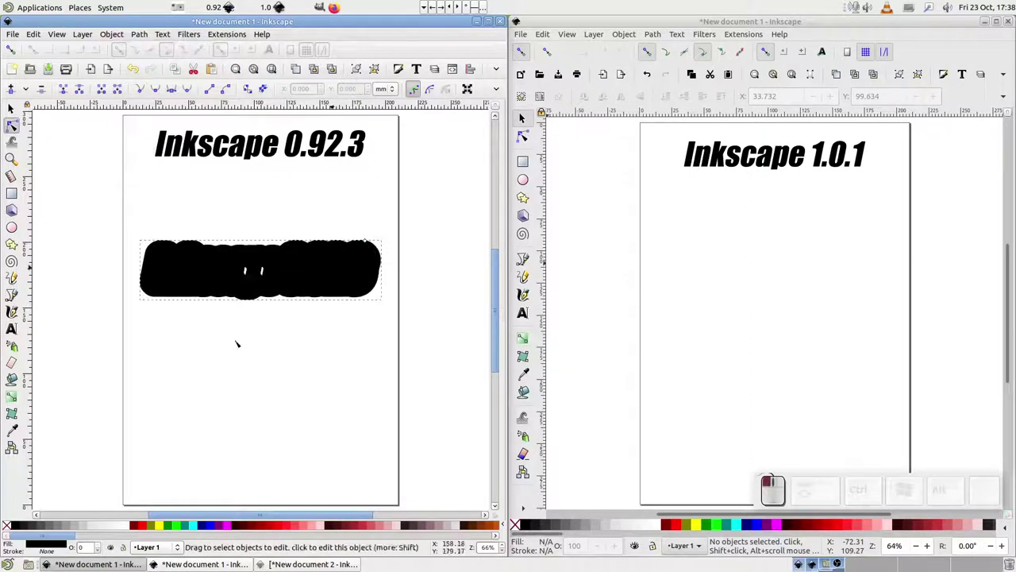
pyautogui.click(201, 527)
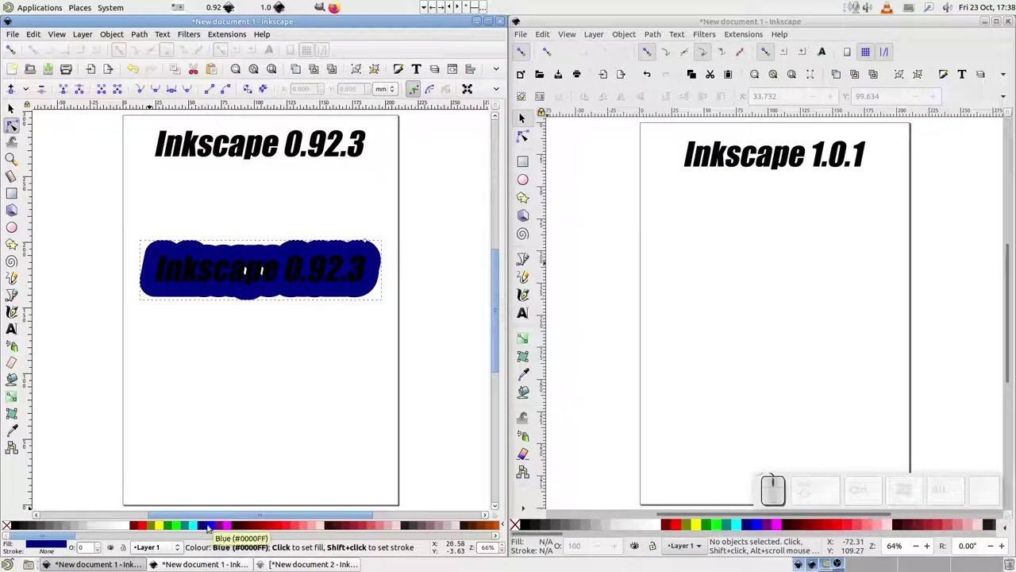
pyautogui.click(209, 528)
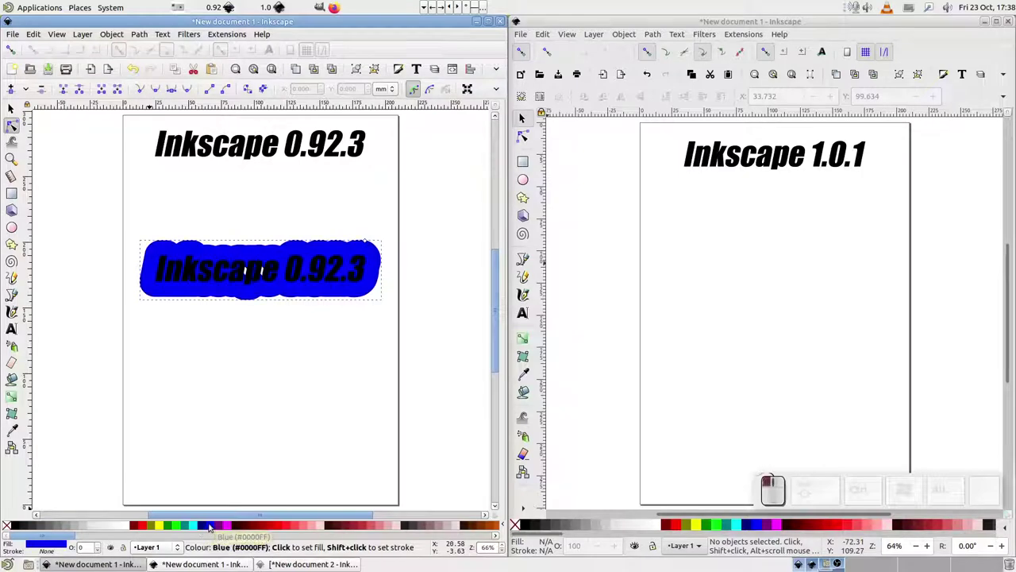
# Step: Edit the copied text to read 'Inkscape' by deleting the version number
pyautogui.click(340, 298)
pyautogui.doubleClick(352, 279)
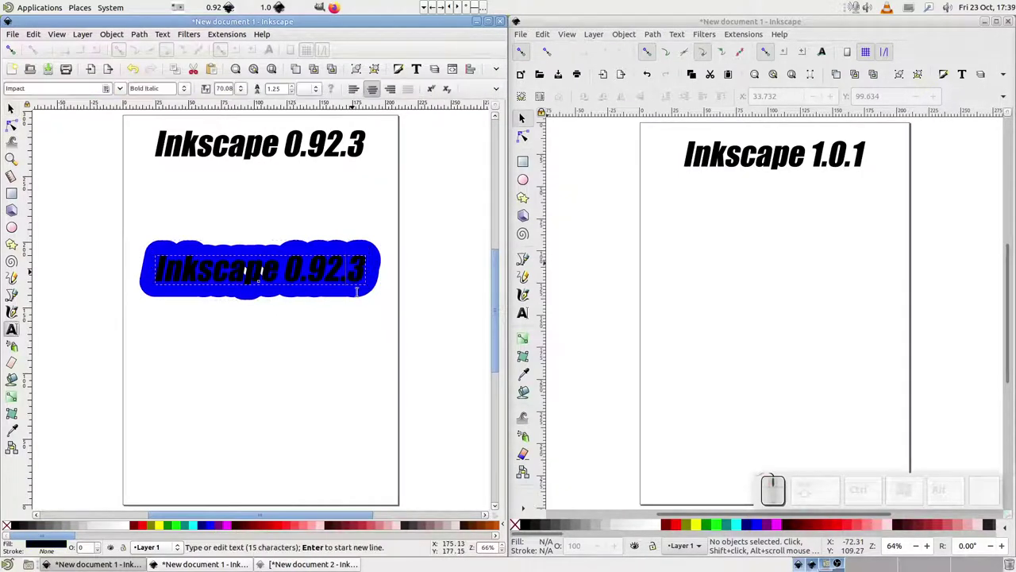
pyautogui.press('BackSpace')
pyautogui.press('BackSpace')
pyautogui.press('BackSpace')
pyautogui.press('BackSpace')
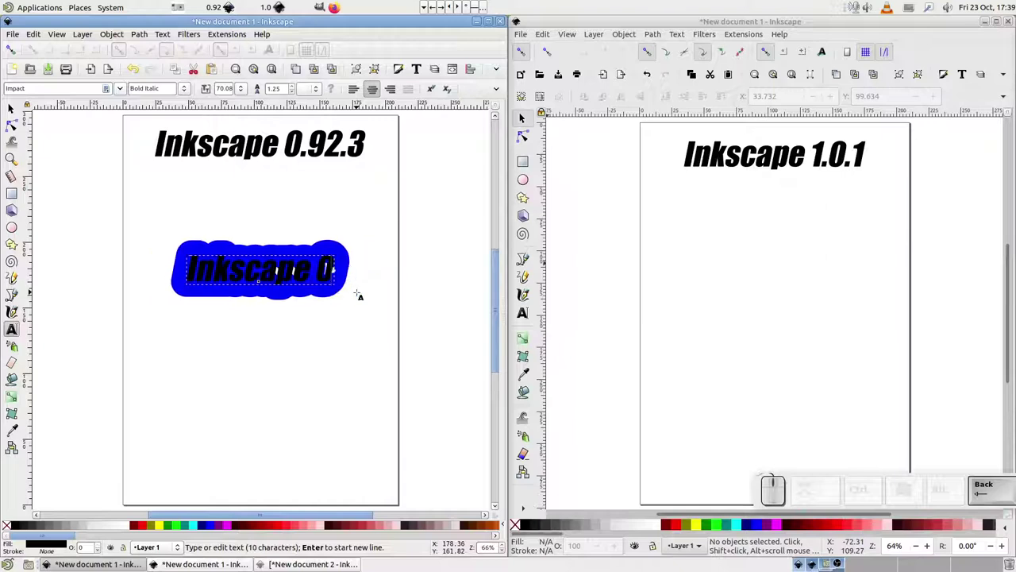
pyautogui.press('BackSpace')
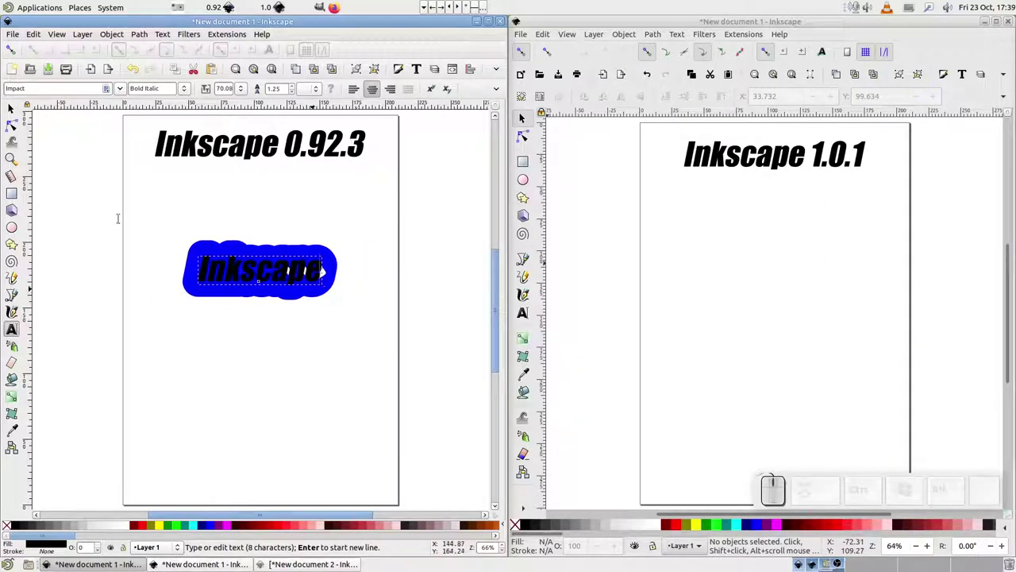
pyautogui.click(11, 108)
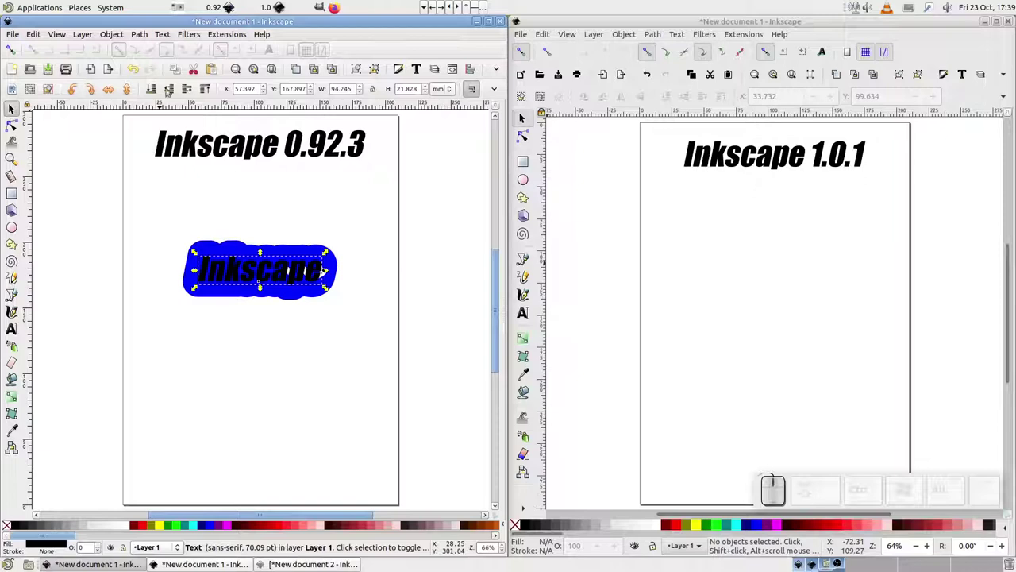
# Step: Add two more grown linked offsets of the text, filled yellow and red
pyautogui.click(144, 37)
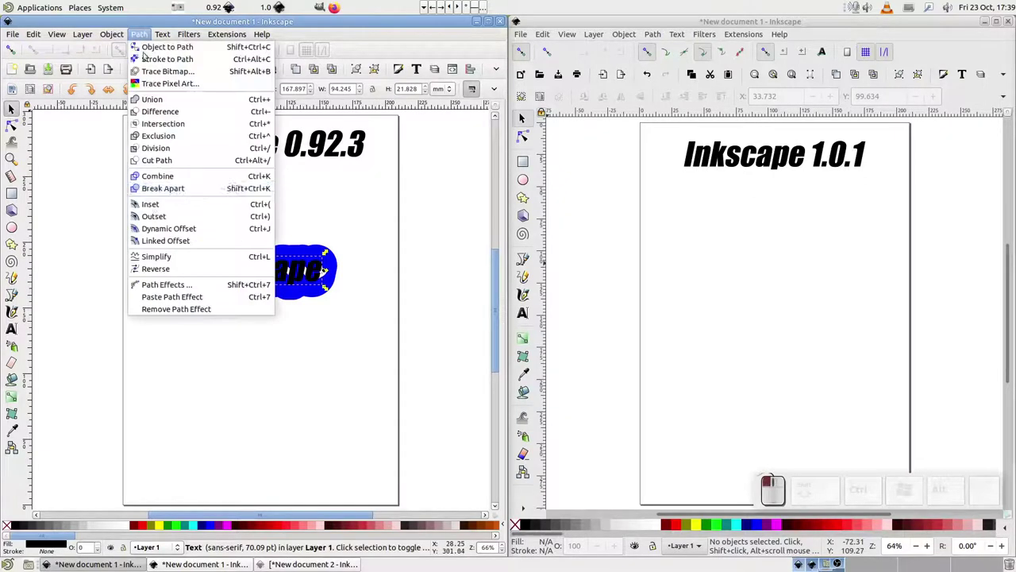
pyautogui.click(157, 242)
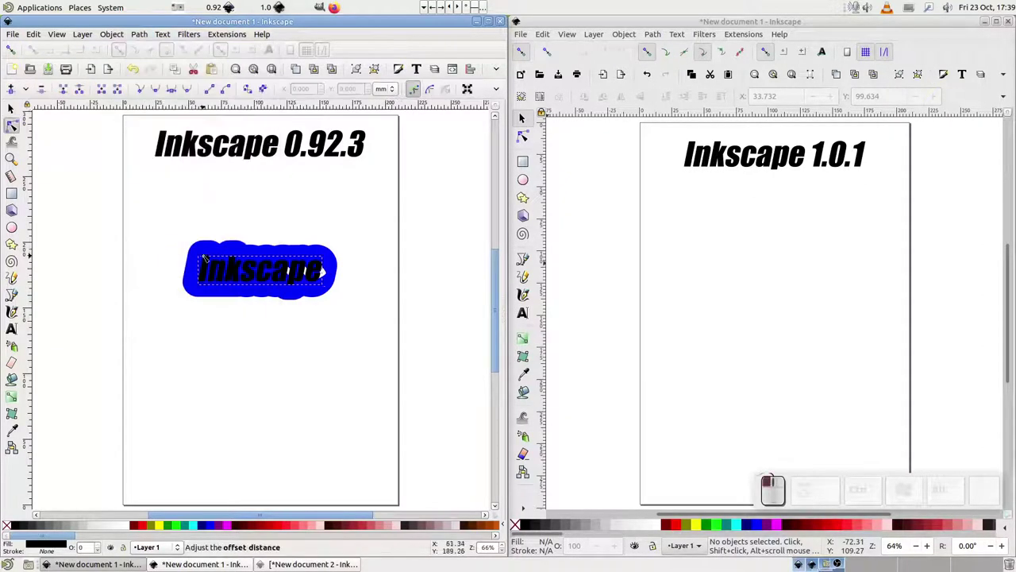
pyautogui.moveTo(204, 258); pyautogui.dragTo(204, 249)
pyautogui.click(159, 524)
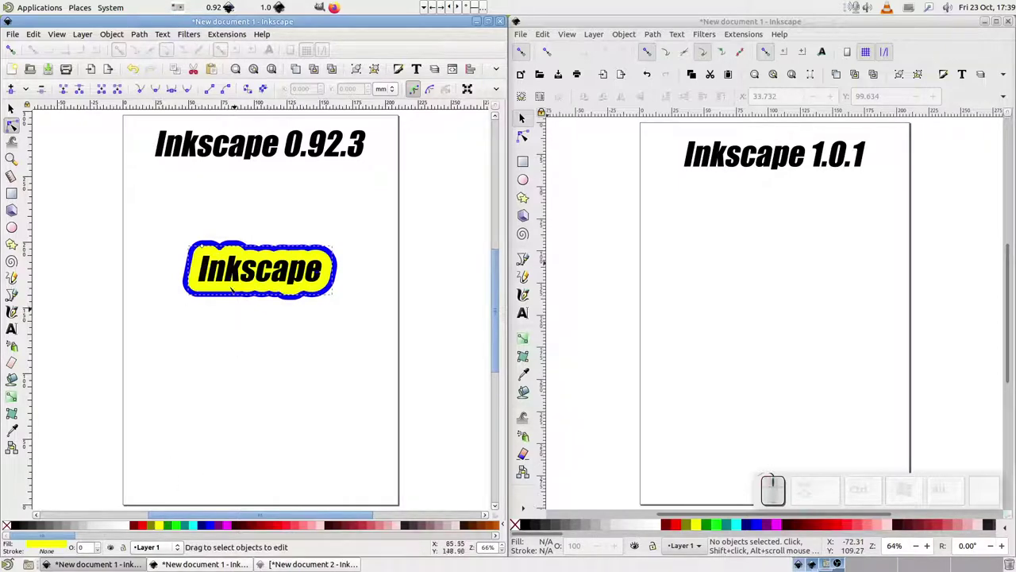
pyautogui.click(139, 34)
pyautogui.click(147, 241)
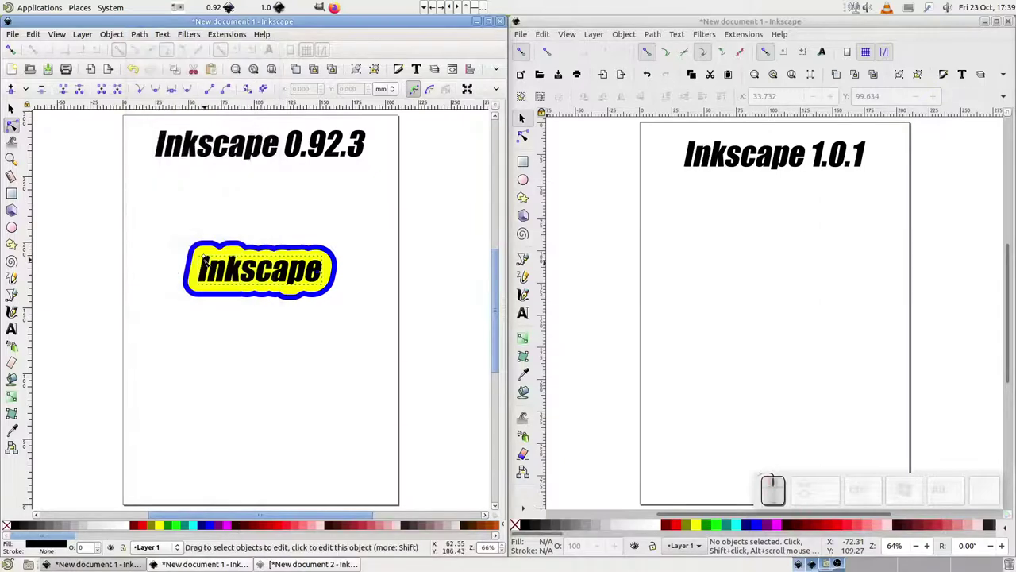
pyautogui.moveTo(204, 258); pyautogui.dragTo(203, 251)
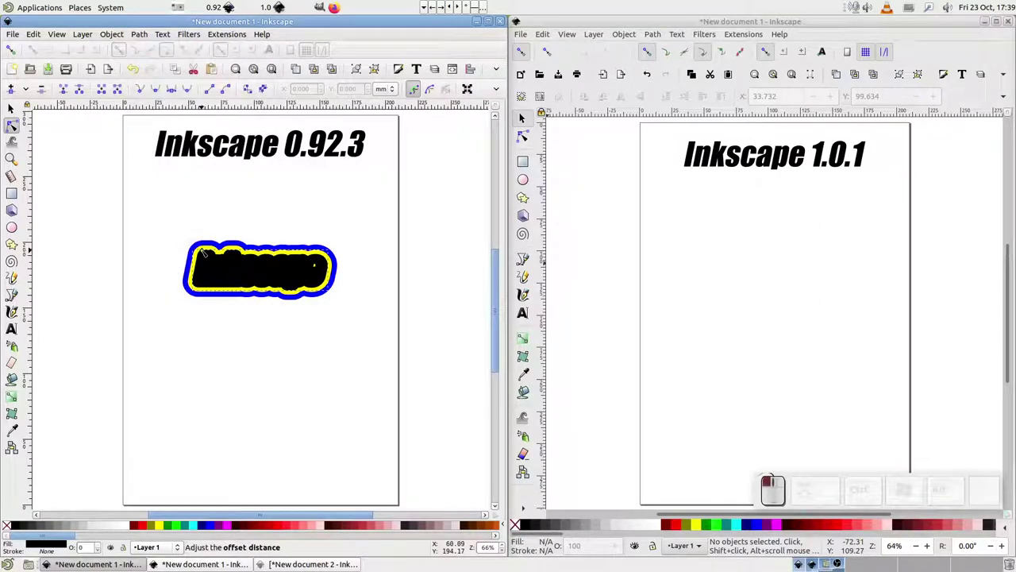
pyautogui.click(147, 525)
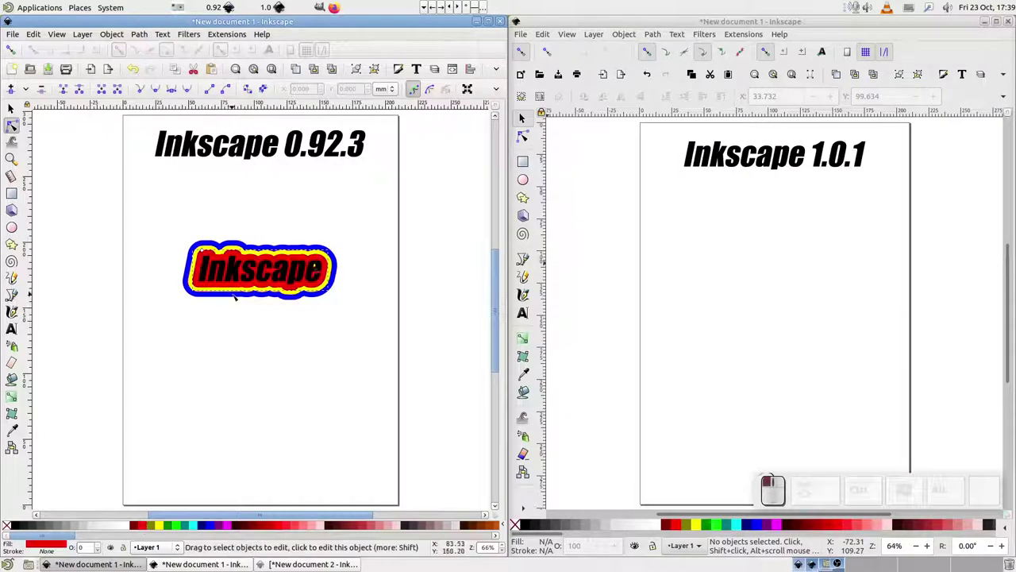
# Step: Make the Inkscape text white and deselect to view the sticker logo
pyautogui.press('space')
pyautogui.click(230, 265)
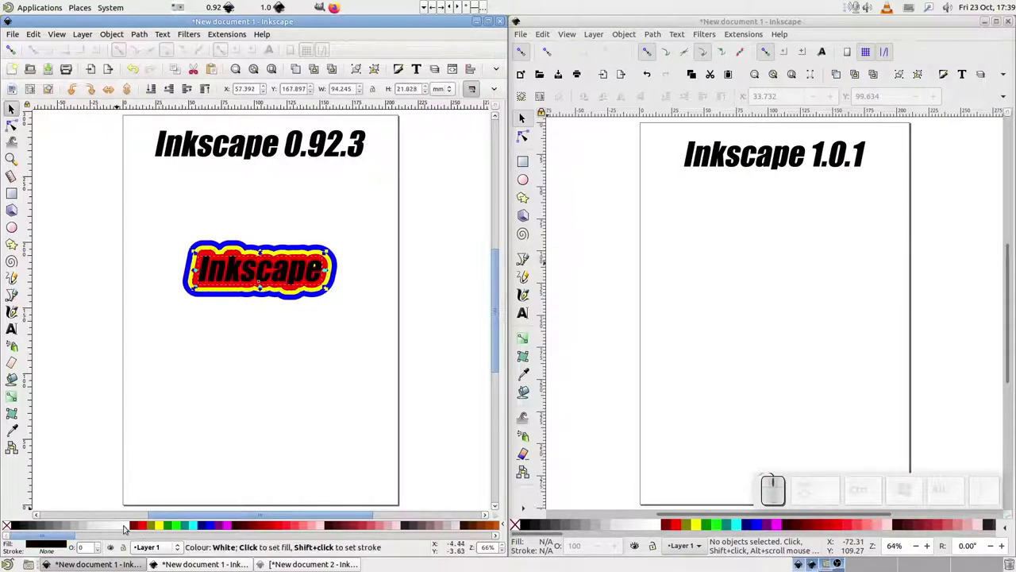
pyautogui.click(124, 527)
pyautogui.click(310, 356)
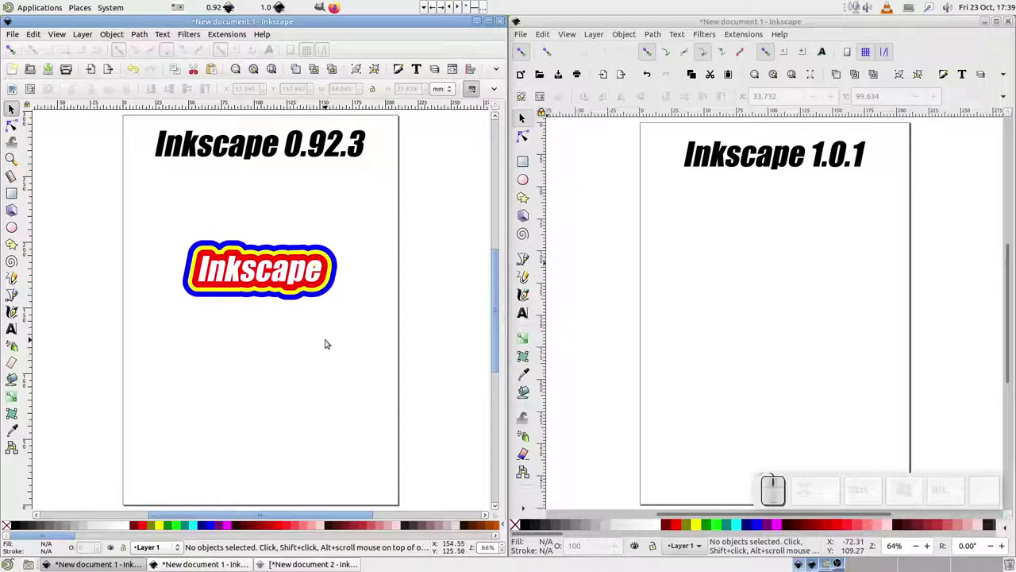
pyautogui.click(523, 197)
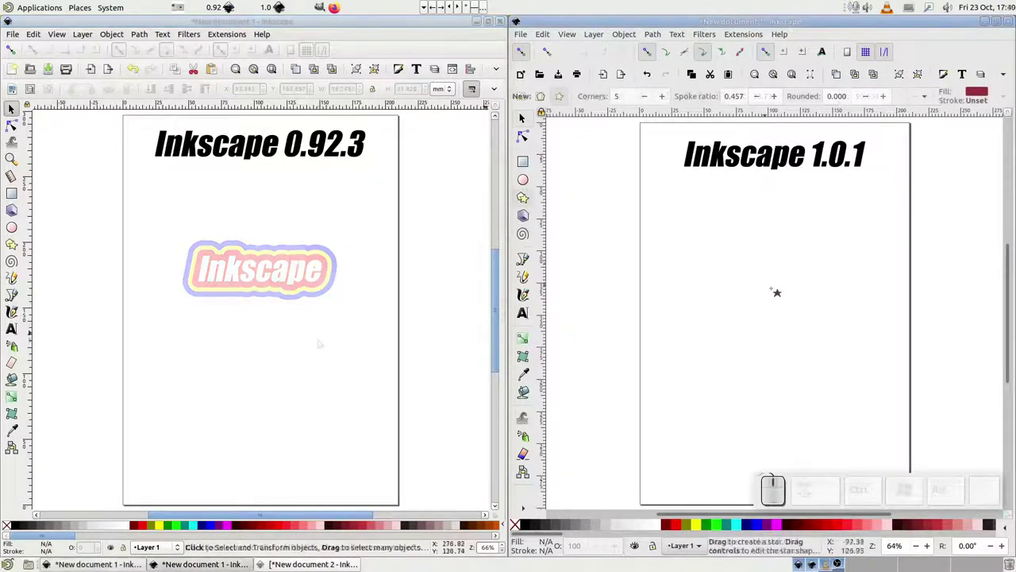
pyautogui.moveTo(772, 284); pyautogui.dragTo(774, 221)
pyautogui.rightClick(548, 542)
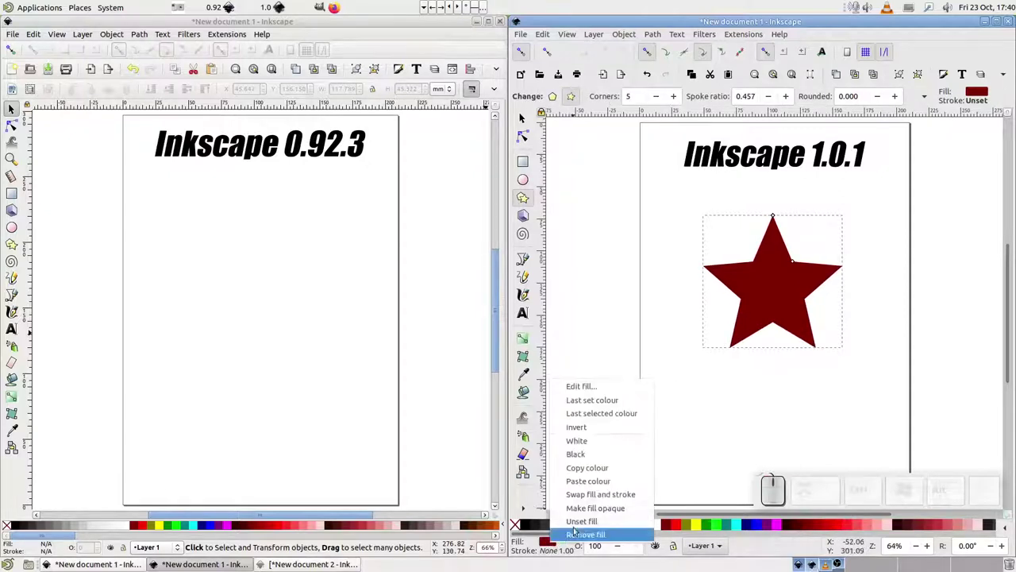
pyautogui.click(589, 497)
pyautogui.rightClick(565, 550)
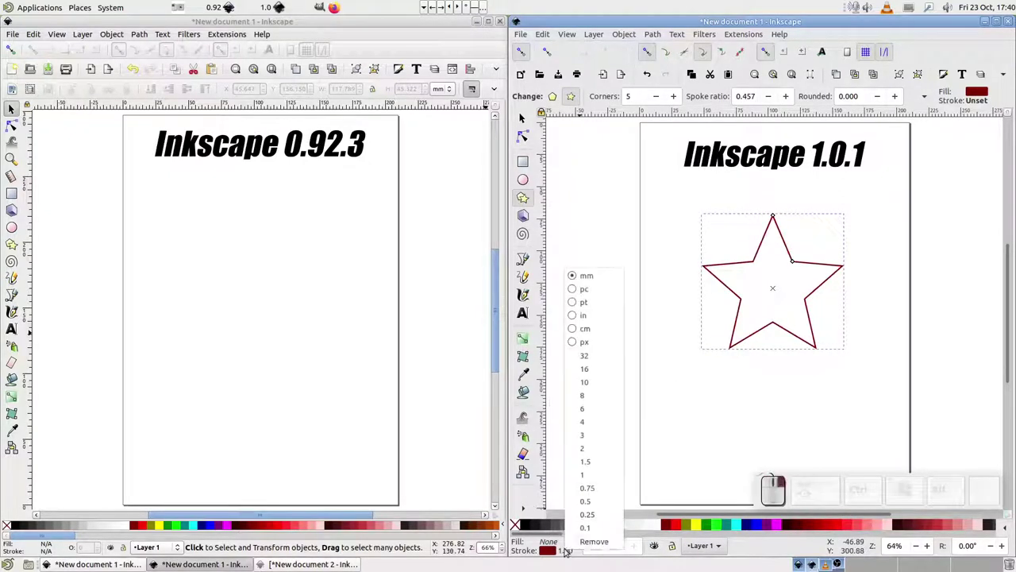
pyautogui.click(594, 422)
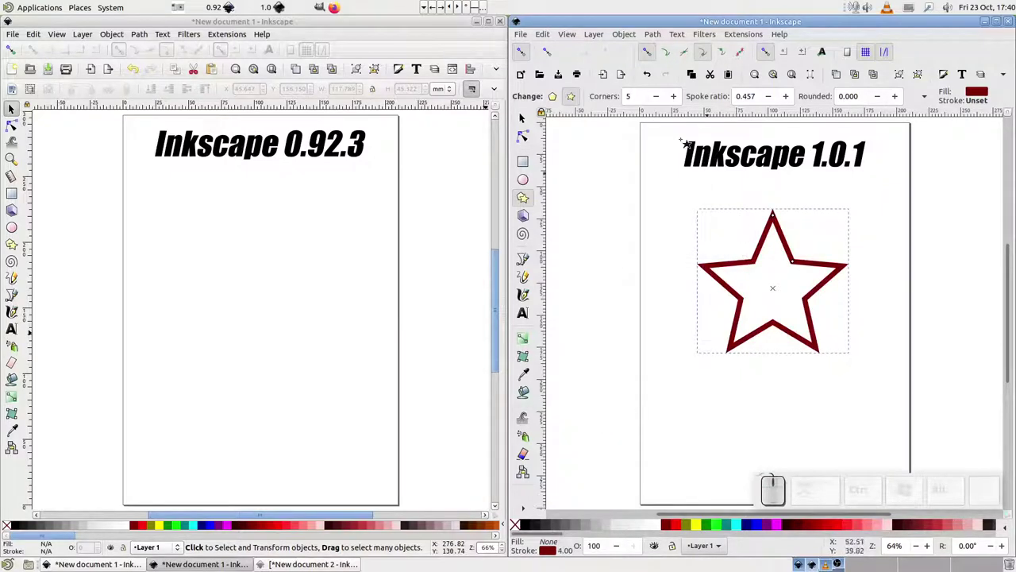
pyautogui.click(652, 34)
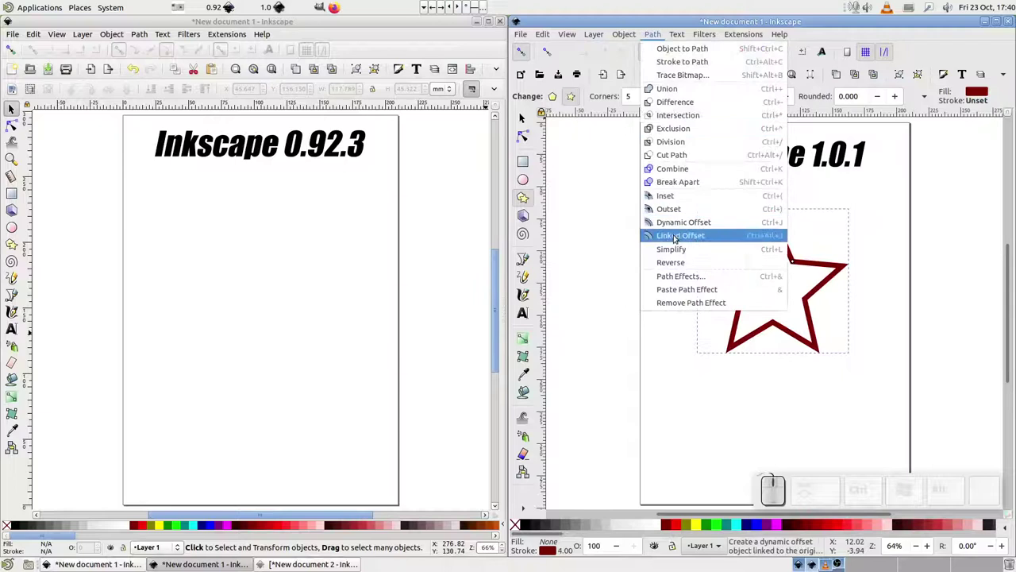
pyautogui.click(738, 234)
pyautogui.moveTo(773, 213); pyautogui.dragTo(777, 200)
pyautogui.press('space')
pyautogui.click(780, 235)
pyautogui.moveTo(792, 261)
pyautogui.mouseDown()
pyautogui.moveTo(783, 283)
pyautogui.moveTo(804, 270)
pyautogui.moveTo(794, 240)
pyautogui.moveTo(782, 265)
pyautogui.mouseUp()
pyautogui.click(787, 233)
pyautogui.hotkey('ctrl', 'z')
pyautogui.press('s')
pyautogui.moveTo(657, 184); pyautogui.dragTo(883, 385)
pyautogui.press('Delete')
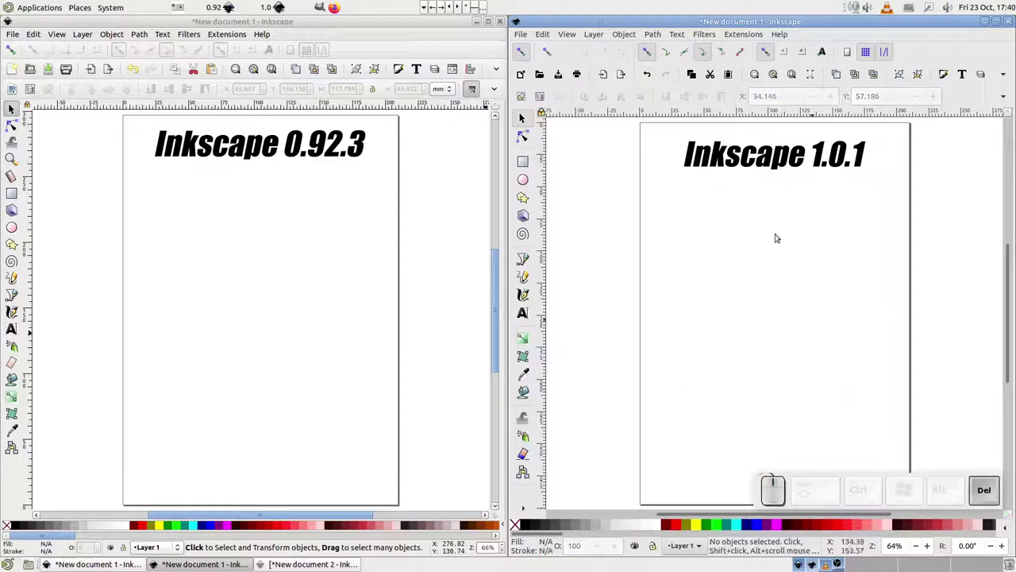
# Step: Duplicate the 1.0.1 title, move the copy down, and turn it into an offset object
pyautogui.click(773, 170)
pyautogui.hotkey('ctrl', 'd')
pyautogui.hotkey('shift', 'Down')
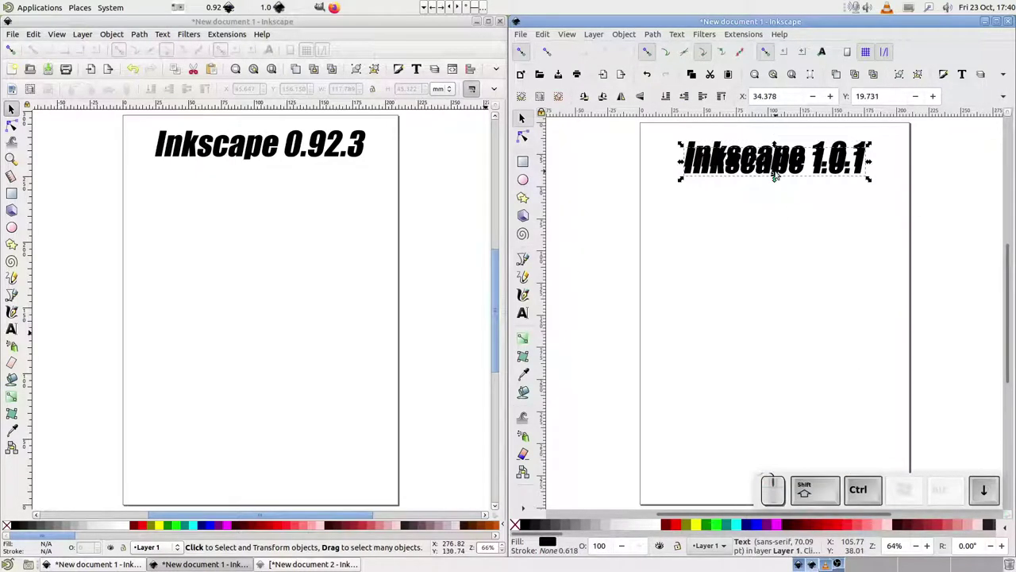
pyautogui.hotkey('shift', 'Down')
pyautogui.hotkey('shift', 'Down')
pyautogui.hotkey('shift', 'Down')
pyautogui.hotkey('shift', 'Down')
pyautogui.hotkey('shift', 'Down')
pyautogui.hotkey('shift', 'Down')
pyautogui.hotkey('shift', 'Down')
pyautogui.hotkey('shift', 'Down')
pyautogui.hotkey('shift', 'Down')
pyautogui.hotkey('shift', 'Down')
pyautogui.hotkey('shift', 'Down')
pyautogui.hotkey('shift', 'Down')
pyautogui.hotkey('shift', 'Down')
pyautogui.hotkey('shift', 'Down')
pyautogui.hotkey('shift', 'Down')
pyautogui.hotkey('shift', 'Down')
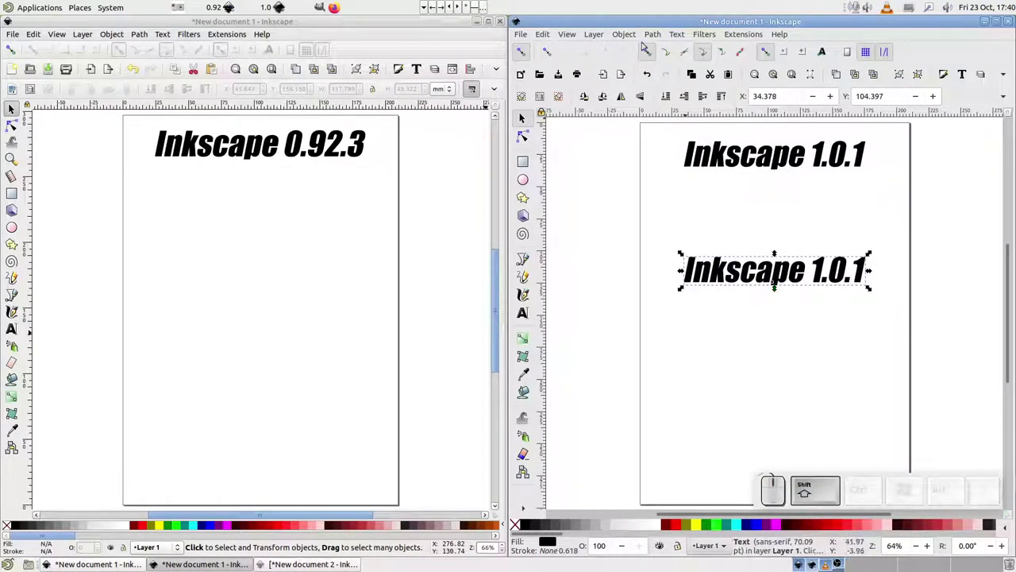
pyautogui.click(653, 35)
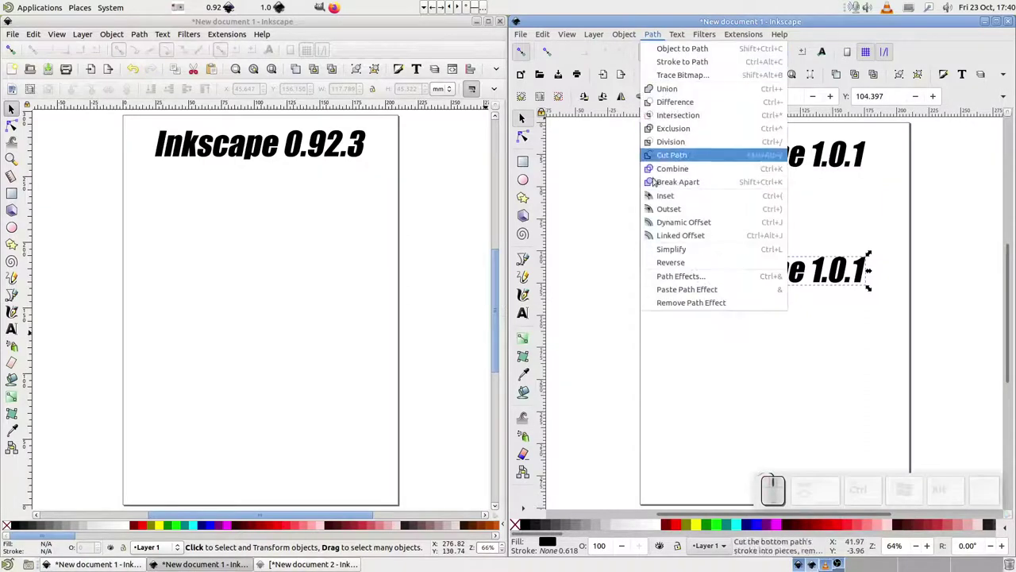
pyautogui.click(667, 233)
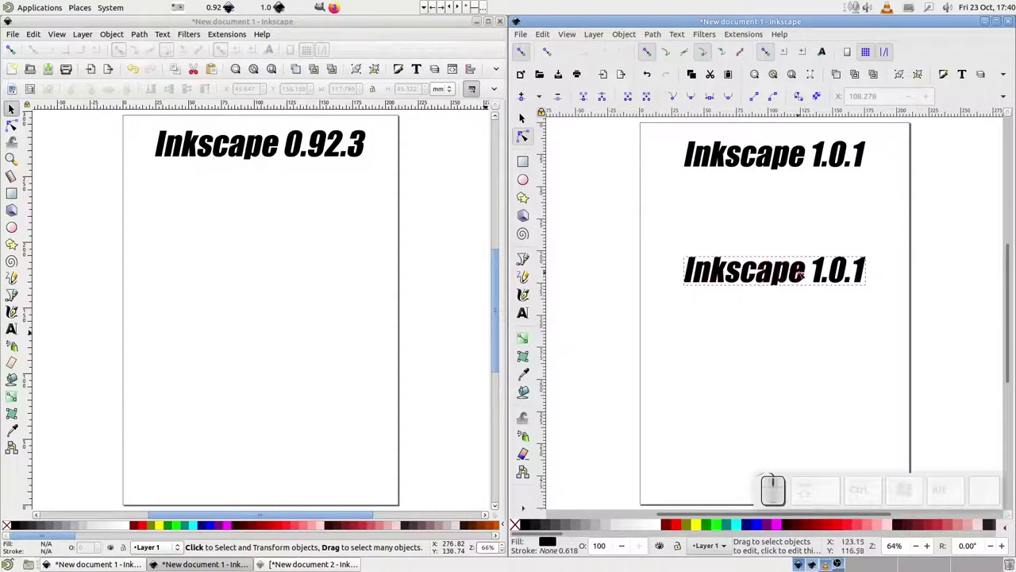
pyautogui.click(693, 264)
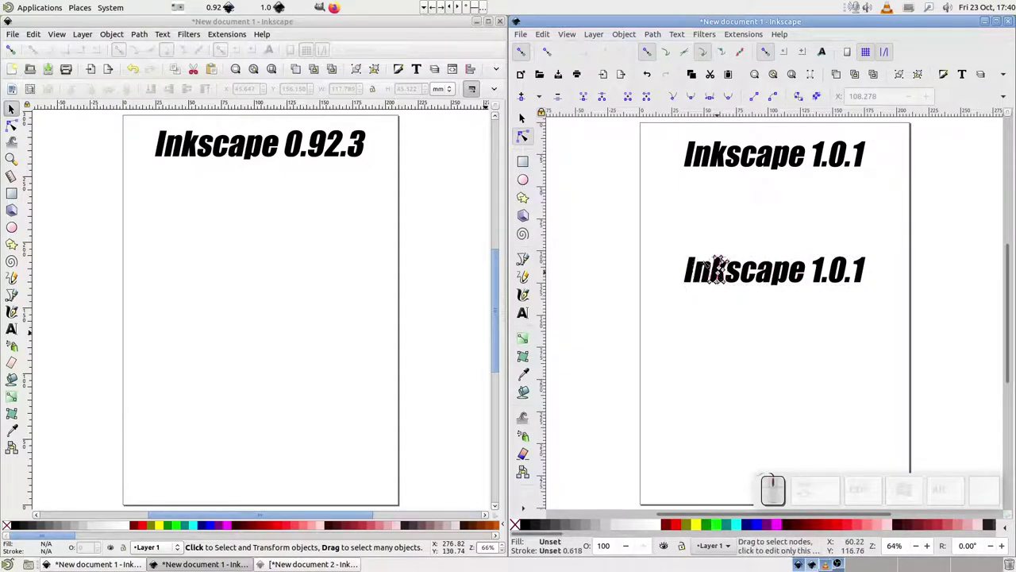
# Step: Delete the lower Inkscape 1.0.1 text group
pyautogui.click(522, 118)
pyautogui.moveTo(665, 220); pyautogui.dragTo(903, 317)
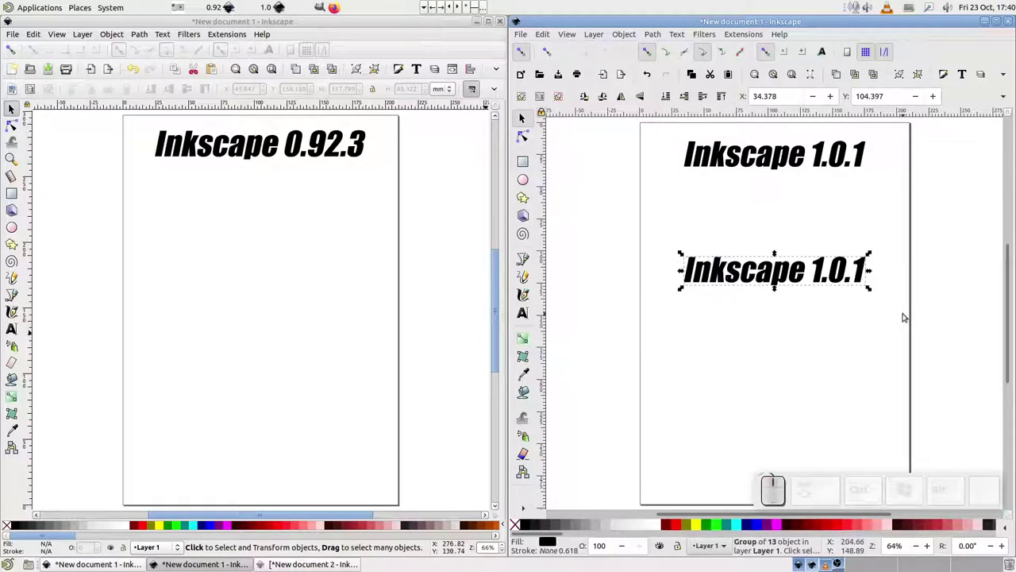
pyautogui.press('Delete')
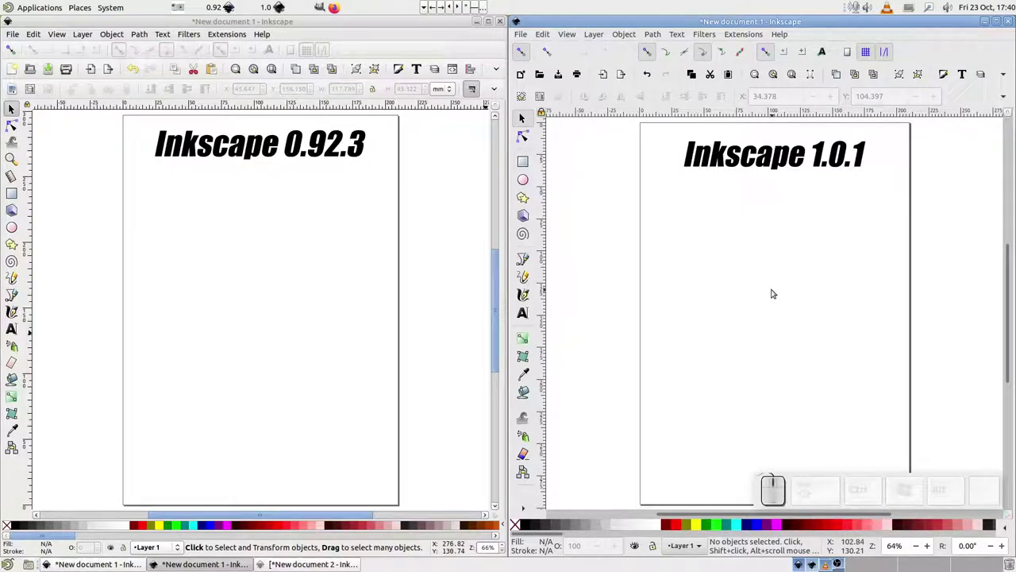
# Step: Paste a dark-red star in place onto the 0.92.3 page
pyautogui.click(400, 283)
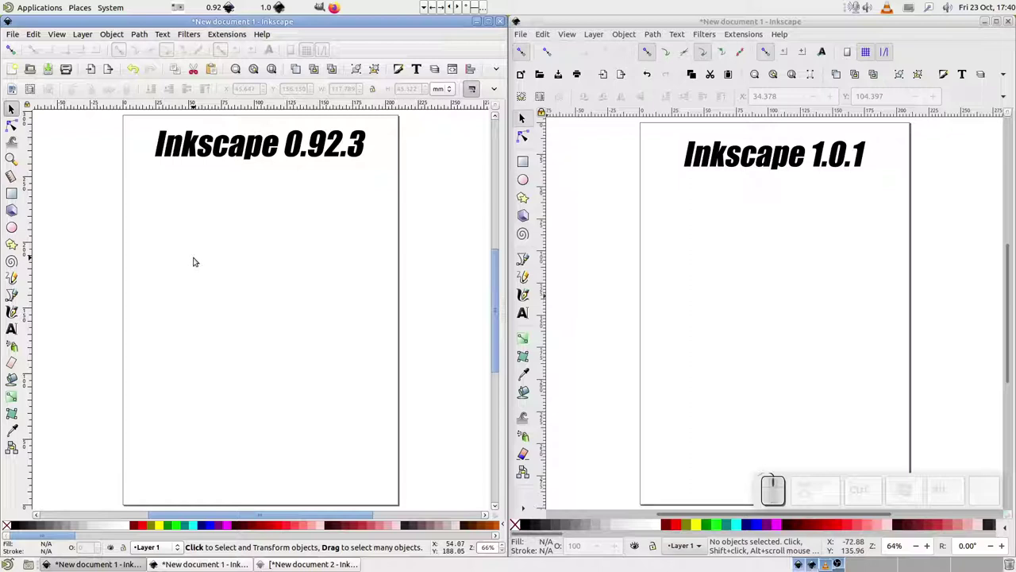
pyautogui.hotkey('ctrl', 'alt', 'v')
pyautogui.click(247, 343)
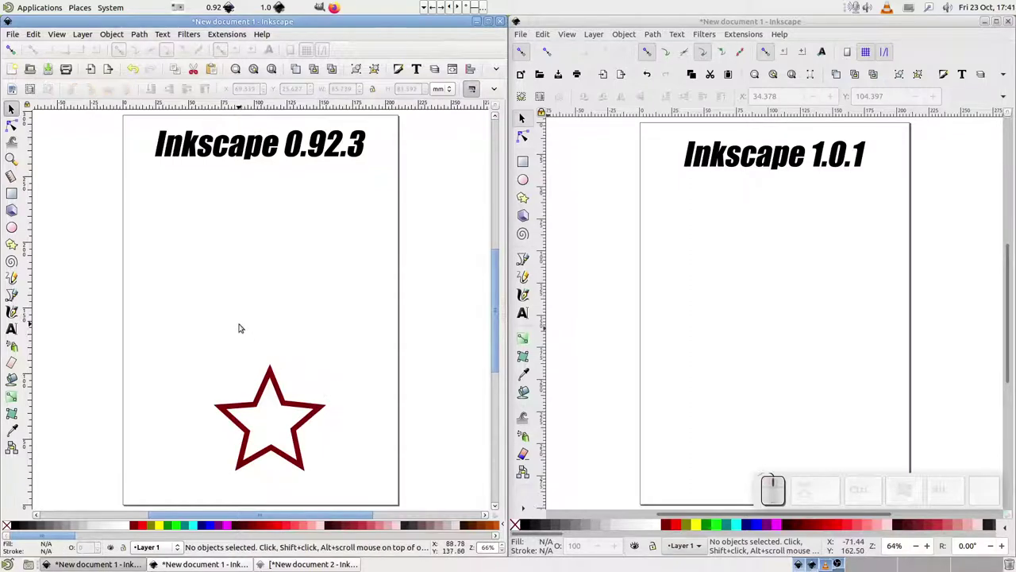
# Step: Apply a dynamic offset to the star and grow it into a rounded outline
pyautogui.click(264, 382)
pyautogui.click(139, 35)
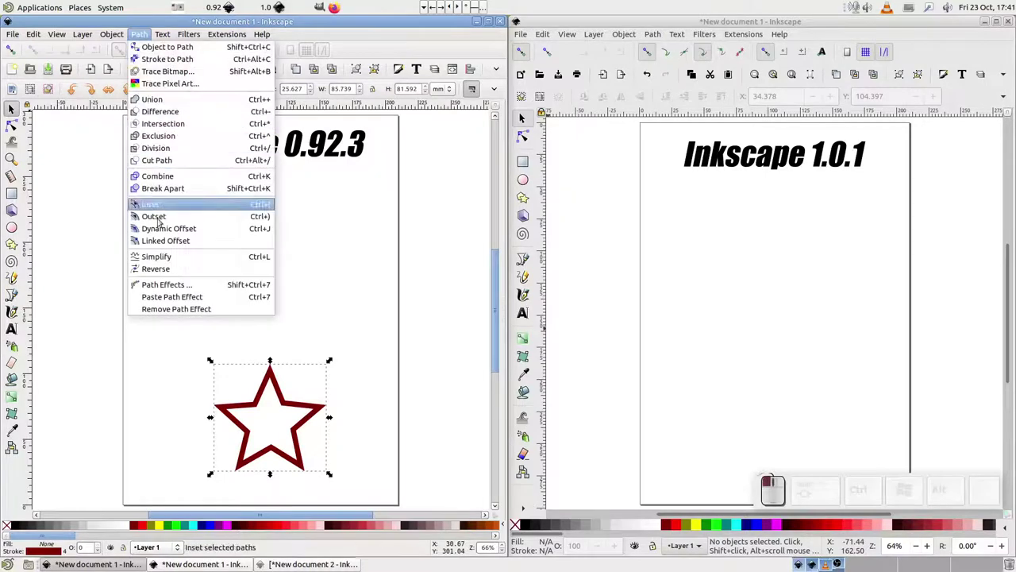
pyautogui.click(169, 240)
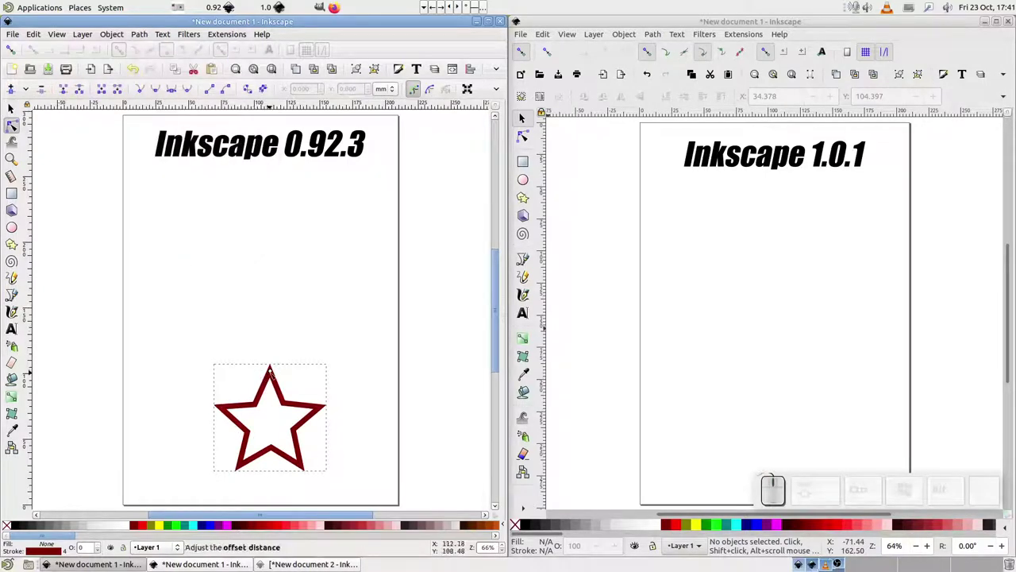
pyautogui.moveTo(270, 373); pyautogui.dragTo(273, 346)
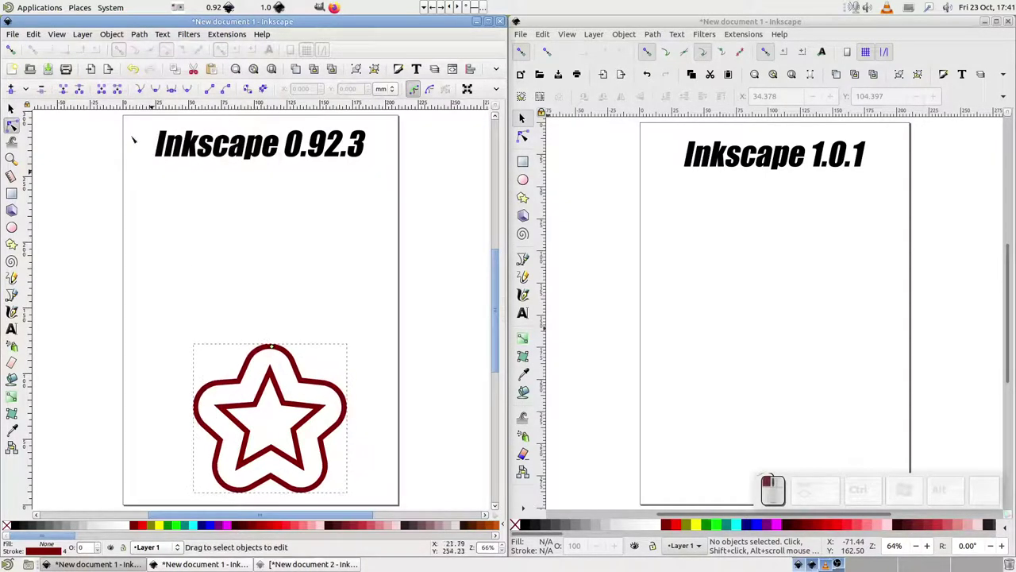
pyautogui.click(33, 34)
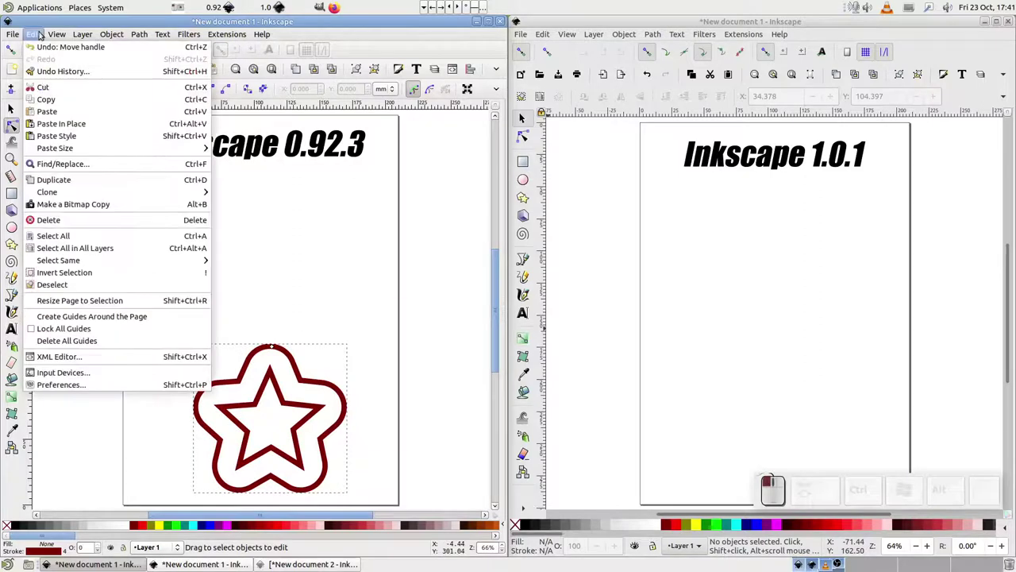
# Step: Inspect the offset's XML attributes, noting inkscape:href points to path535
pyautogui.click(89, 357)
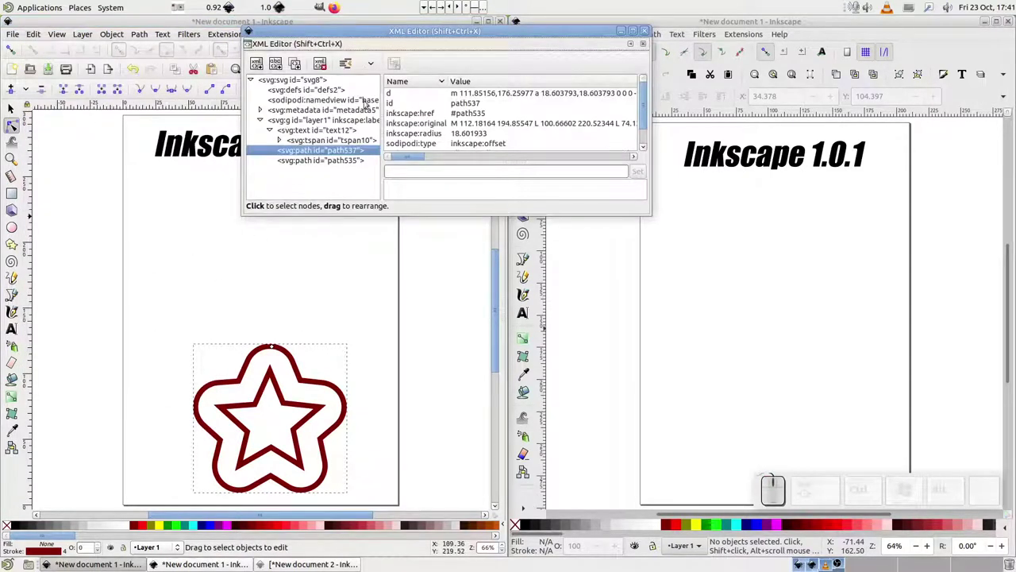
pyautogui.moveTo(365, 43); pyautogui.dragTo(203, 137)
pyautogui.moveTo(270, 307); pyautogui.dragTo(269, 332)
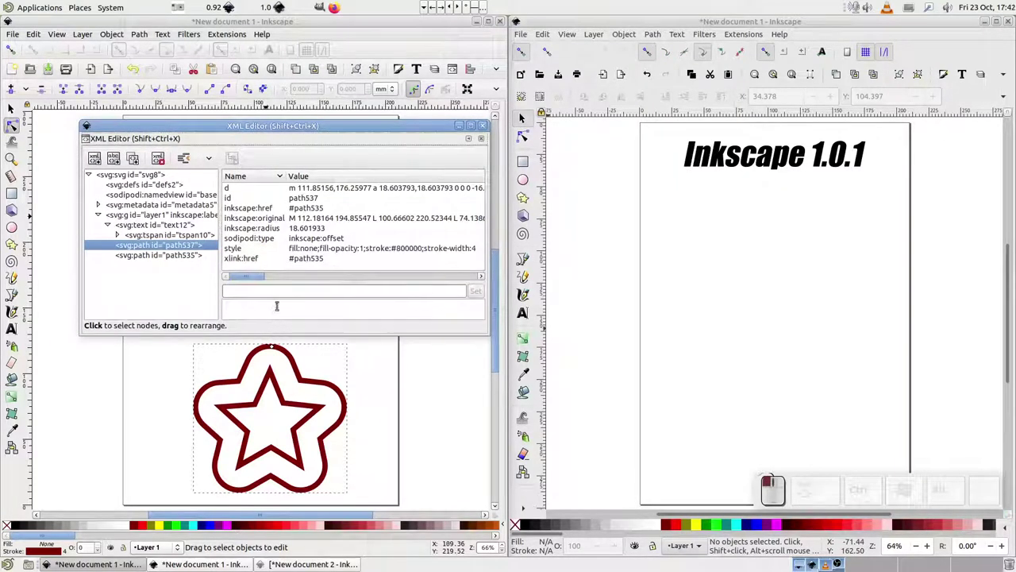
pyautogui.click(312, 231)
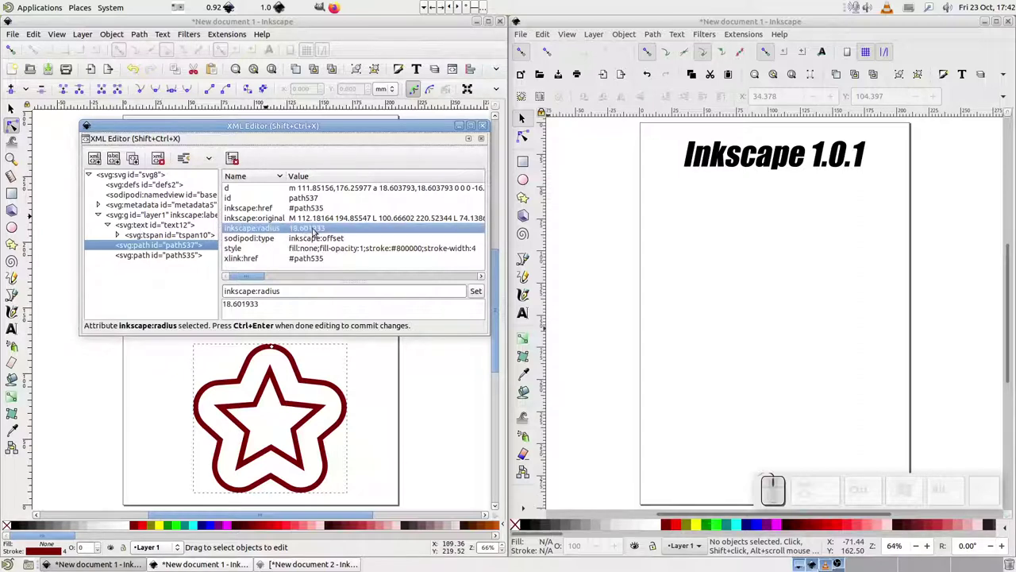
pyautogui.click(256, 209)
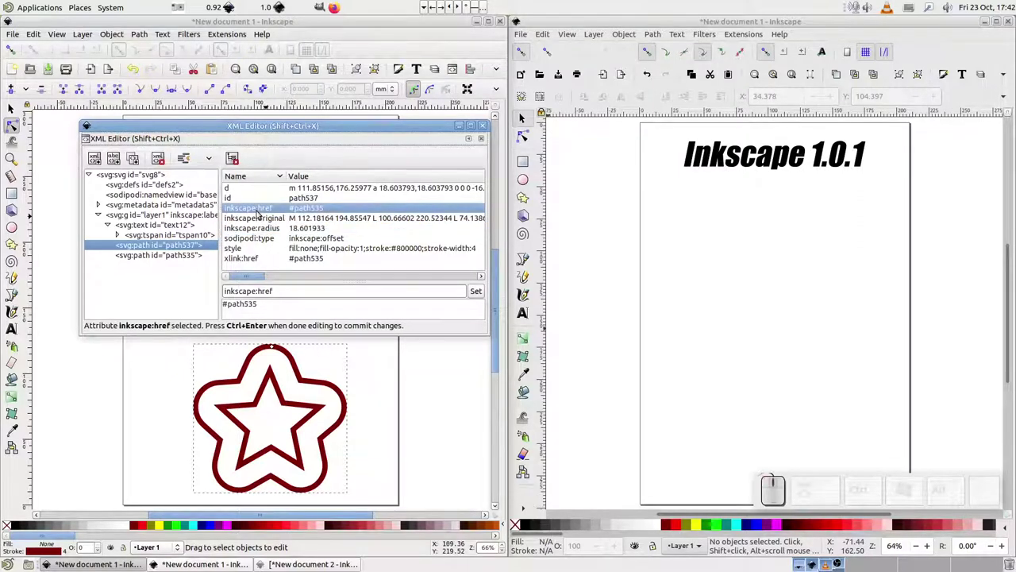
pyautogui.click(249, 260)
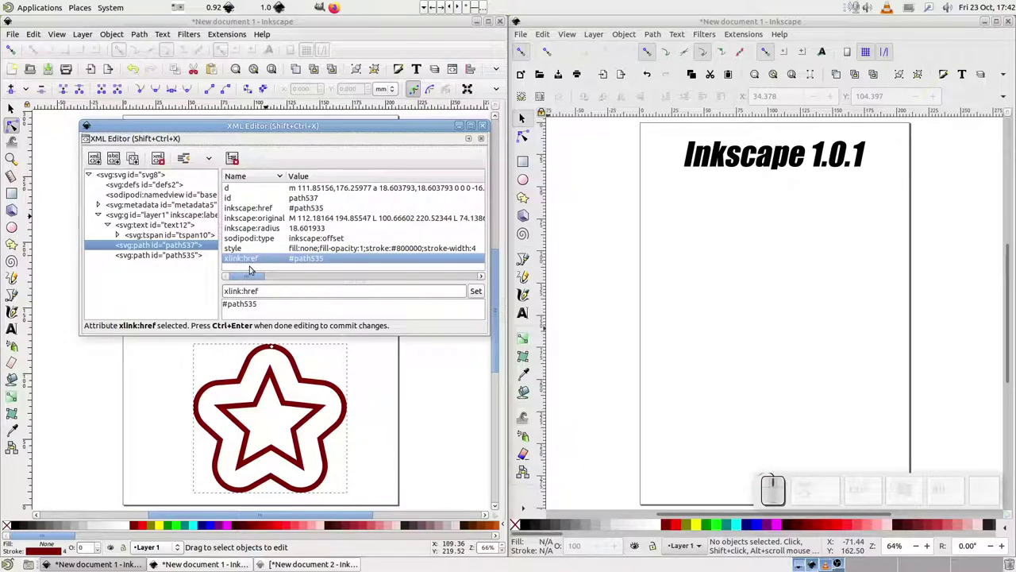
pyautogui.click(254, 208)
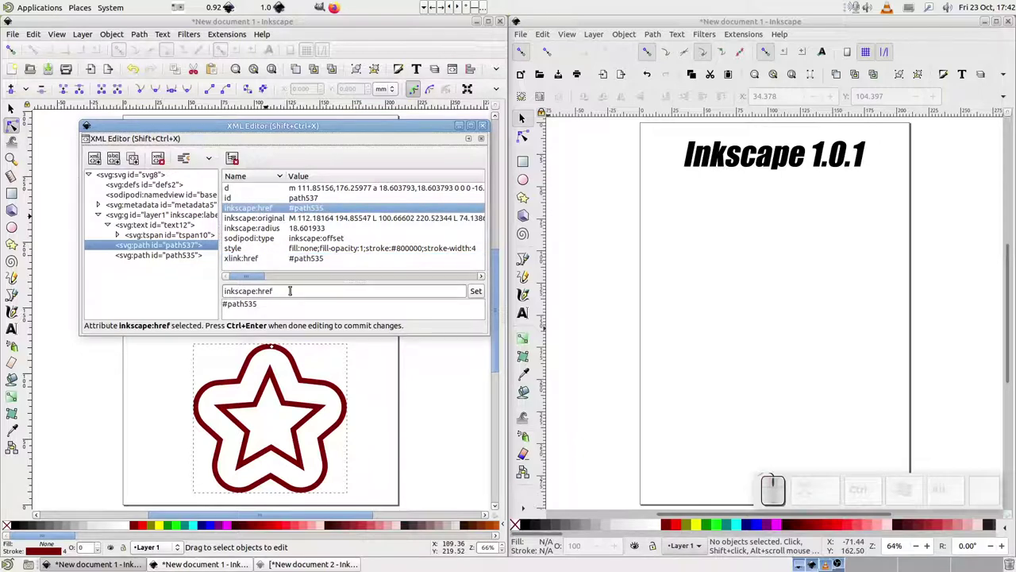
pyautogui.moveTo(258, 305); pyautogui.dragTo(229, 305)
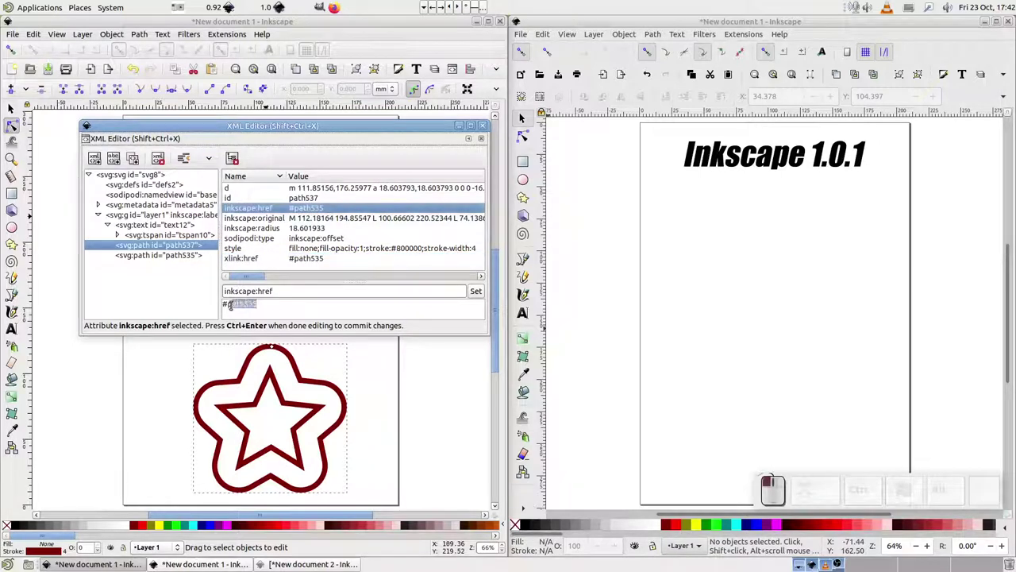
pyautogui.click(282, 306)
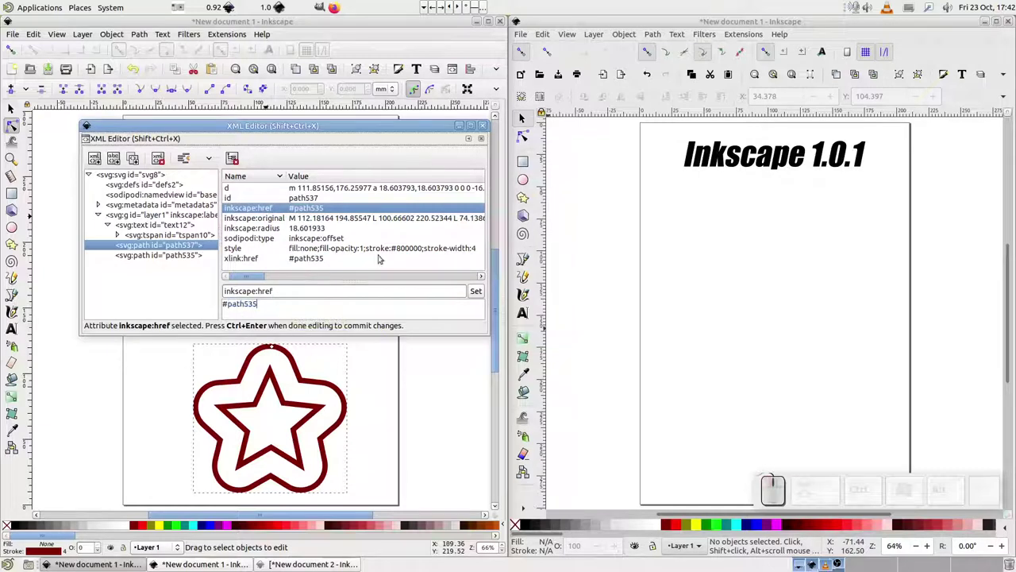
pyautogui.click(482, 127)
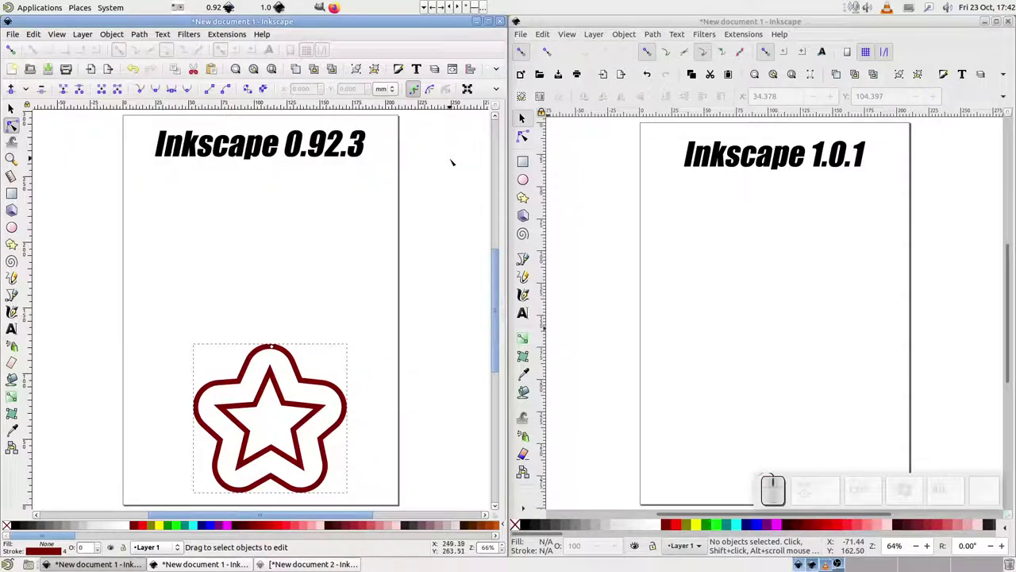
# Step: Delete the star and its offset outline from the 0.92.3 page
pyautogui.press('space')
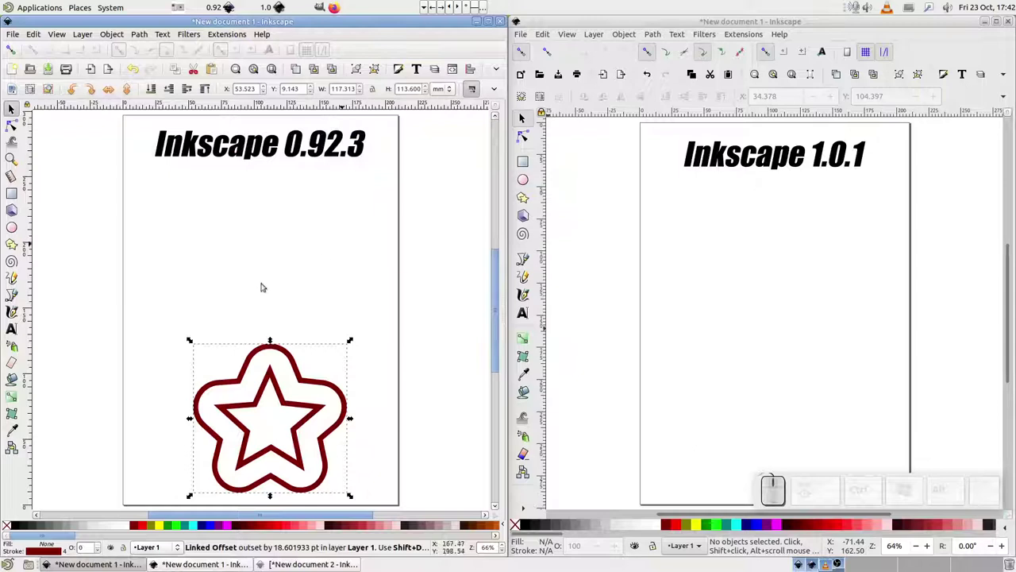
pyautogui.moveTo(158, 312); pyautogui.dragTo(388, 509)
pyautogui.press('Delete')
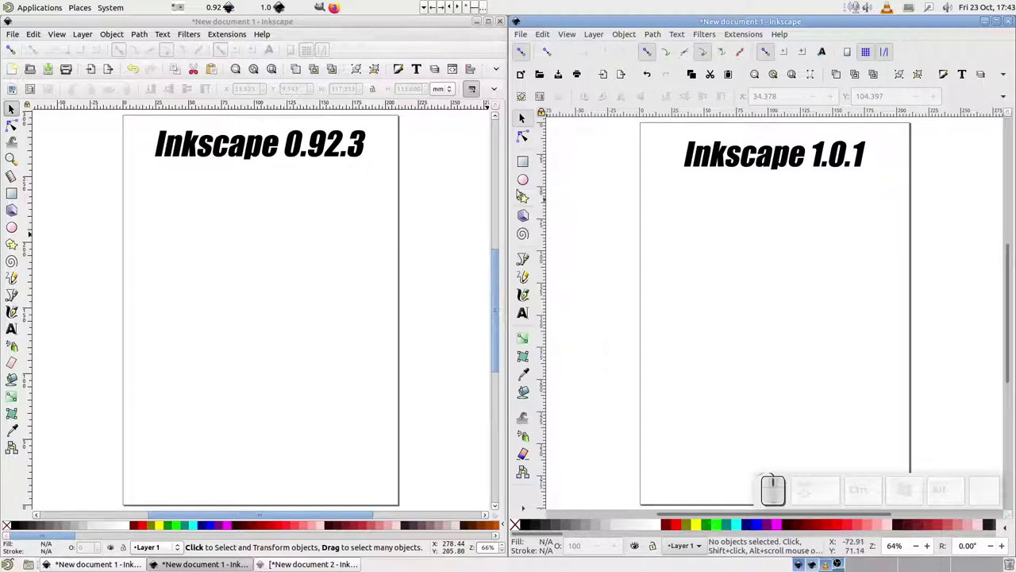
# Step: Draw an unfilled dark-red five-point star on the 1.0.1 page and nudge it into place
pyautogui.click(523, 198)
pyautogui.moveTo(771, 371); pyautogui.dragTo(769, 310)
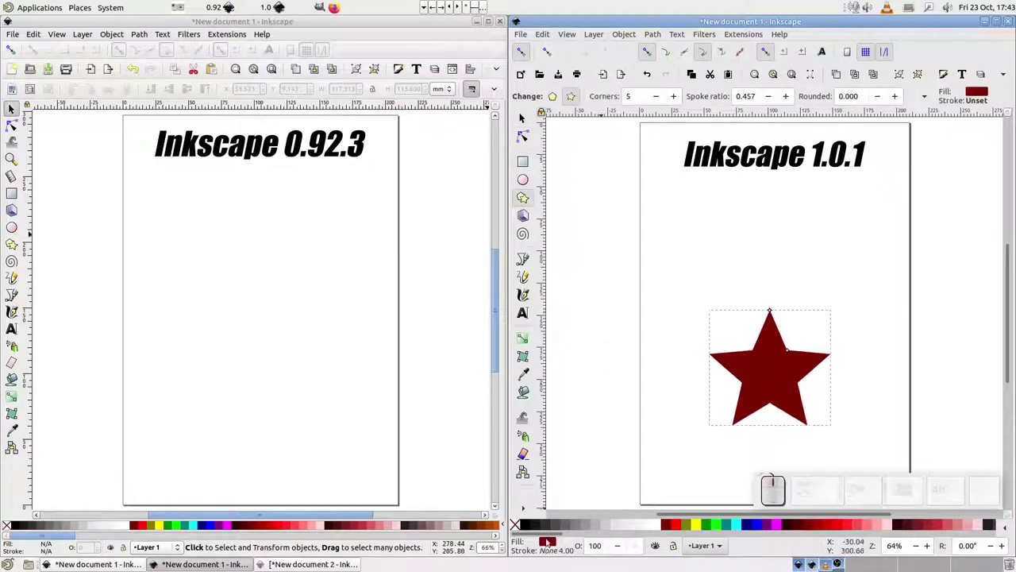
pyautogui.rightClick(556, 542)
pyautogui.click(597, 491)
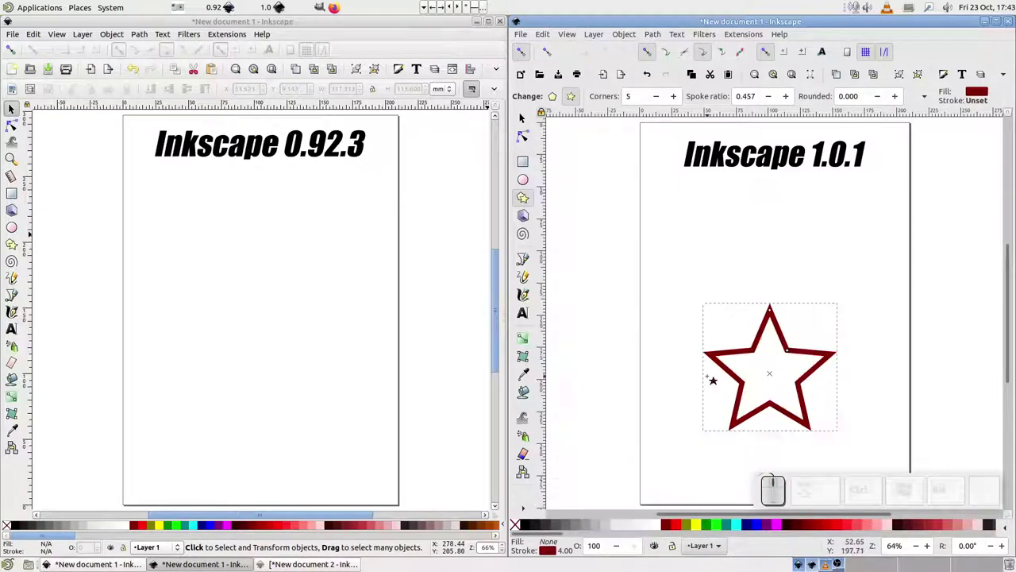
pyautogui.press('s')
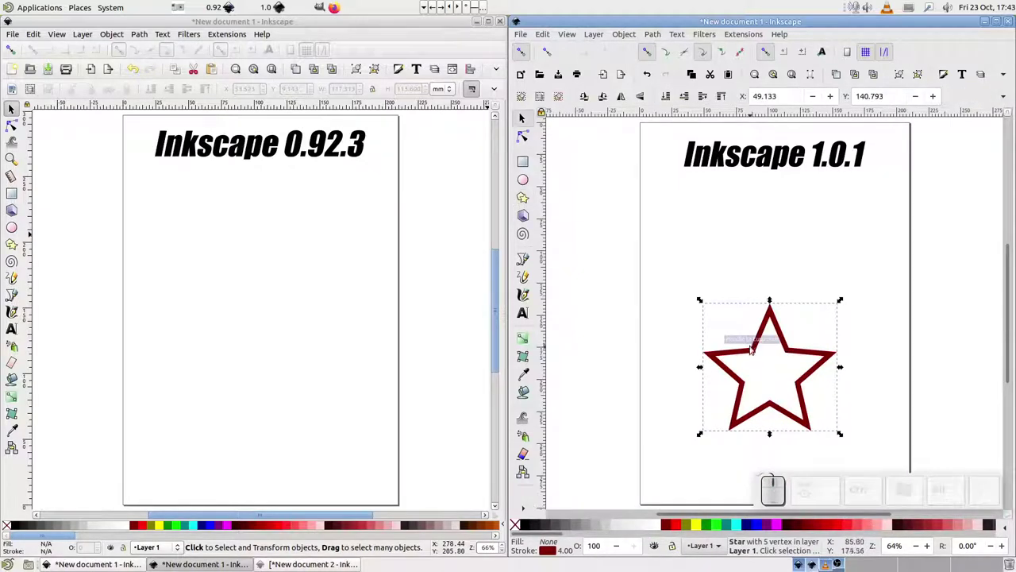
pyautogui.moveTo(755, 347); pyautogui.dragTo(759, 378)
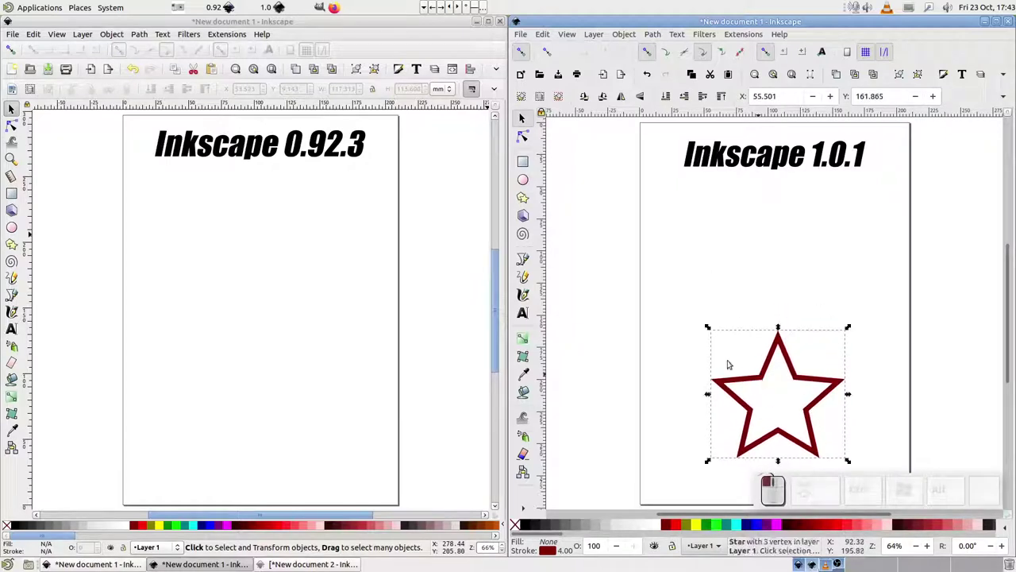
# Step: Draw a small circle up-left of the star with a maroon stroke
pyautogui.click(523, 181)
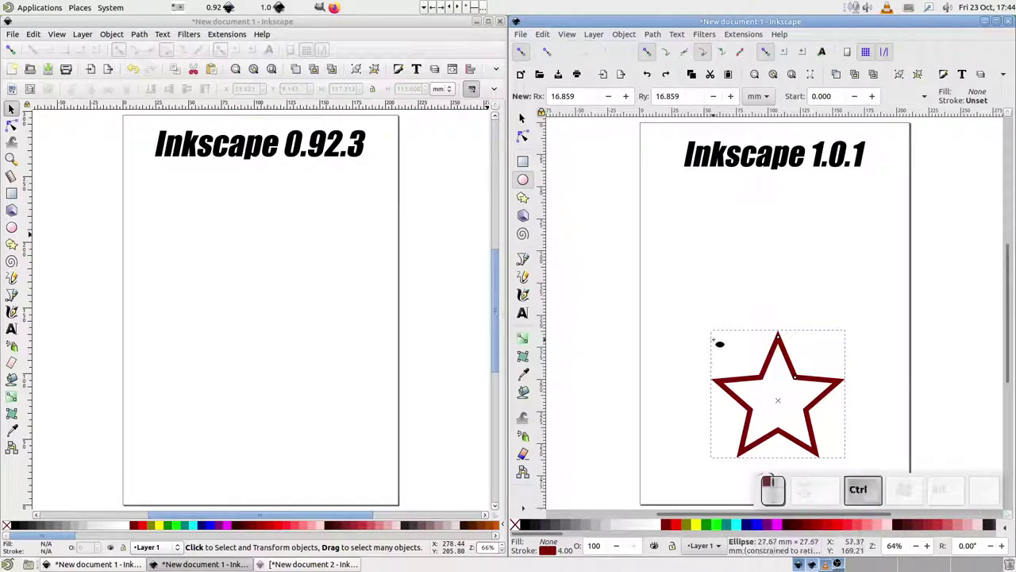
pyautogui.moveTo(711, 339); pyautogui.dragTo(675, 304)
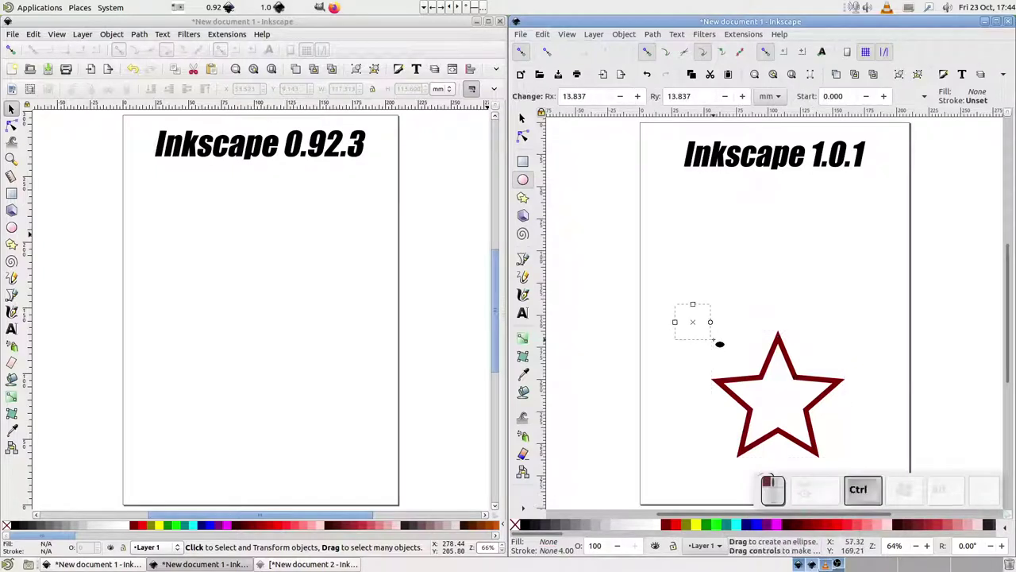
pyautogui.keyDown('shift'); pyautogui.click(664, 528); pyautogui.keyUp('shift')
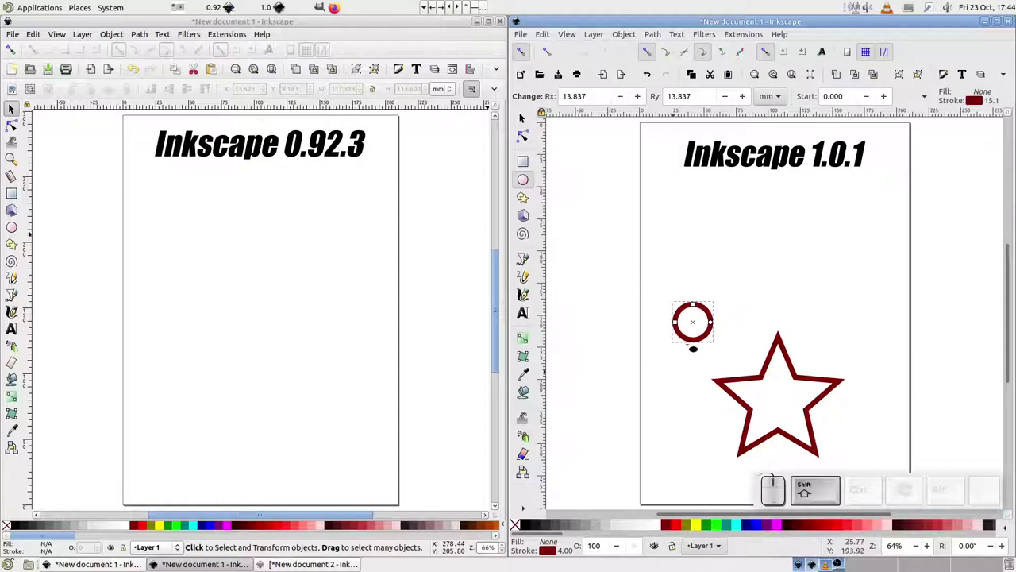
pyautogui.press('space')
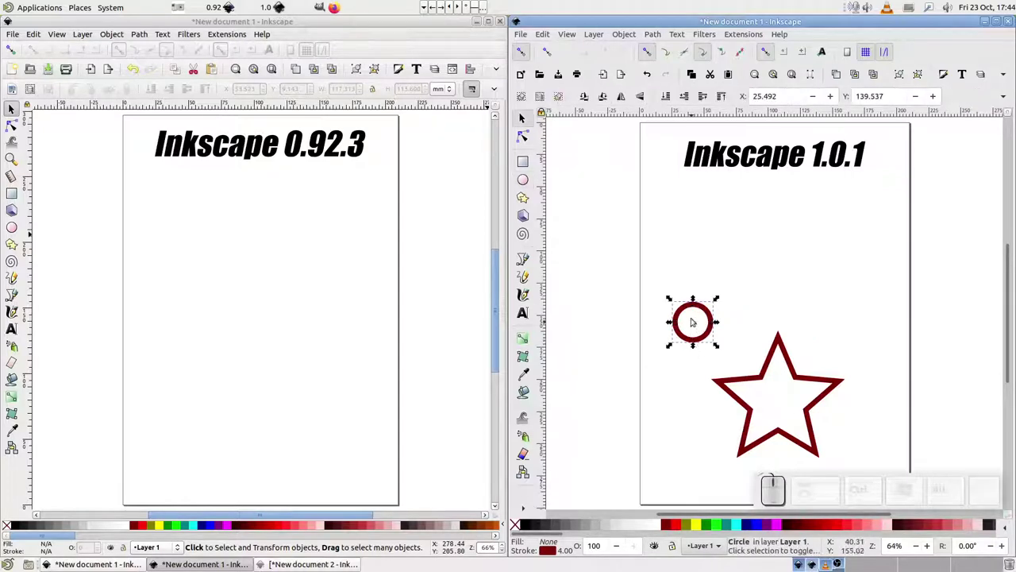
# Step: Give the circle a linked offset and drag it outward into a thick ring
pyautogui.click(652, 34)
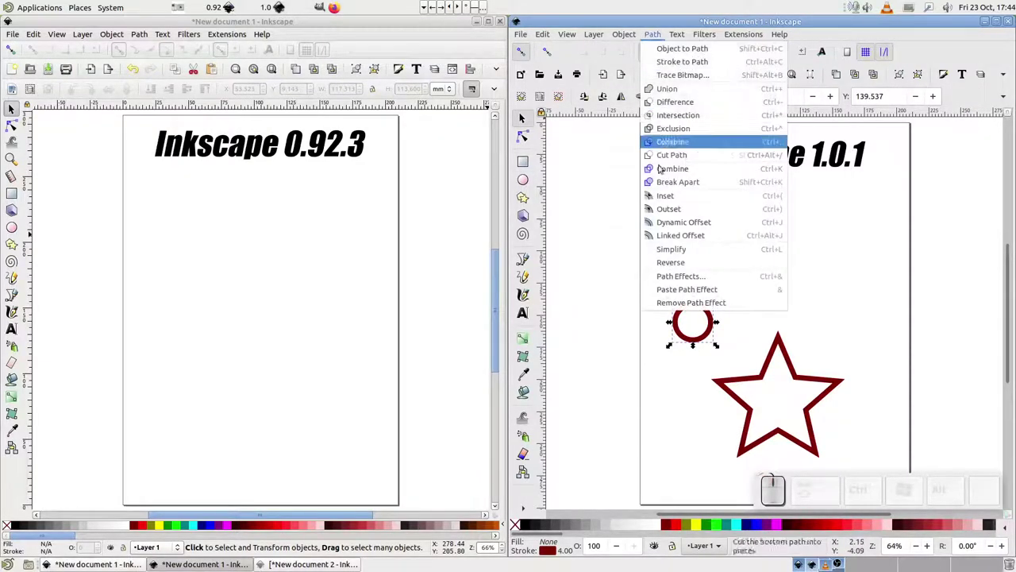
pyautogui.click(675, 232)
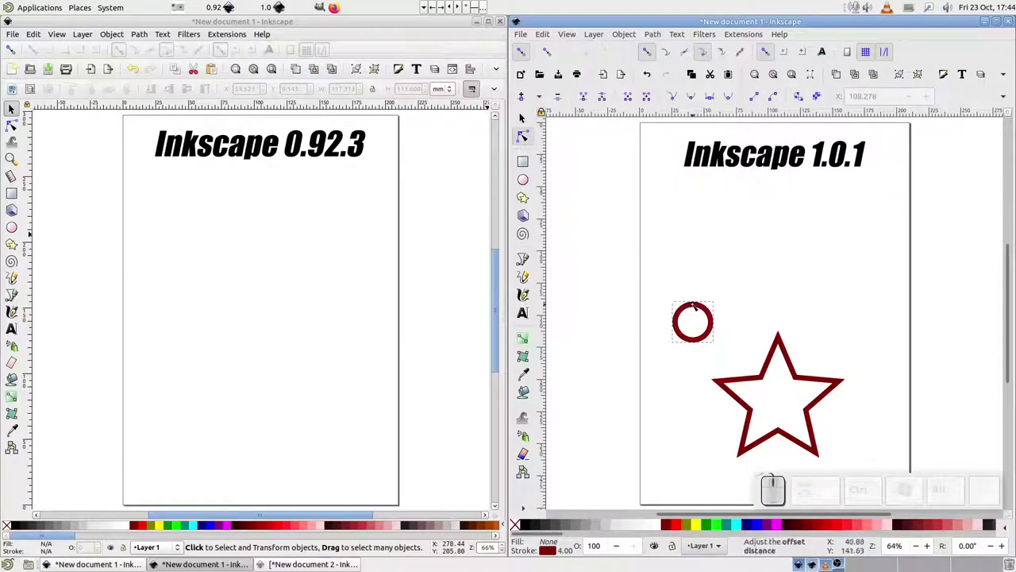
pyautogui.moveTo(694, 305); pyautogui.dragTo(693, 294)
# Step: Open the XML Editor, move it aside and lay attributes beside the node tree
pyautogui.click(540, 37)
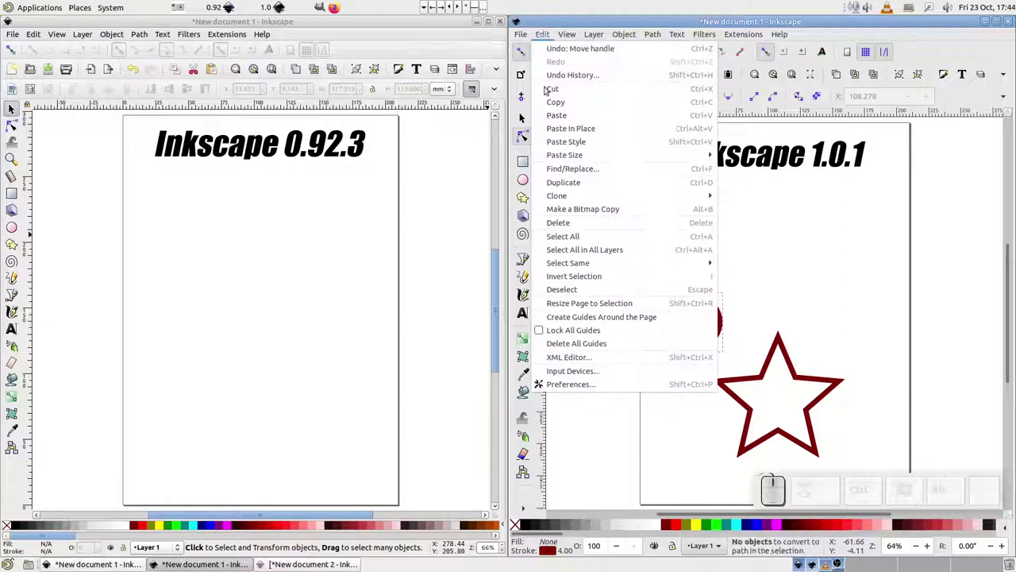
pyautogui.click(590, 355)
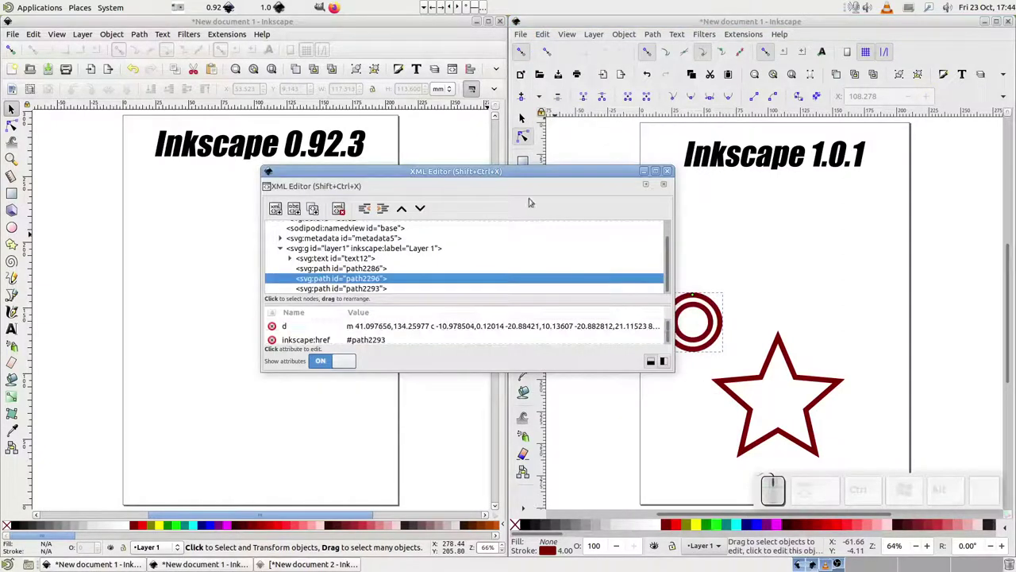
pyautogui.moveTo(516, 177); pyautogui.dragTo(796, 89)
pyautogui.click(928, 274)
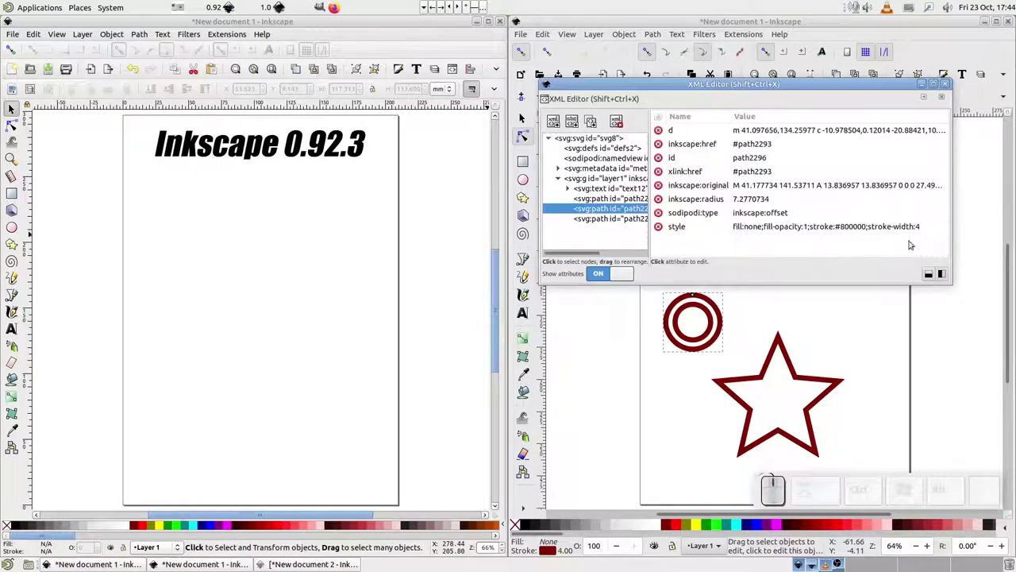
# Step: Select the star, copy its id path2286 from the XML Editor, then select the ring
pyautogui.click(680, 316)
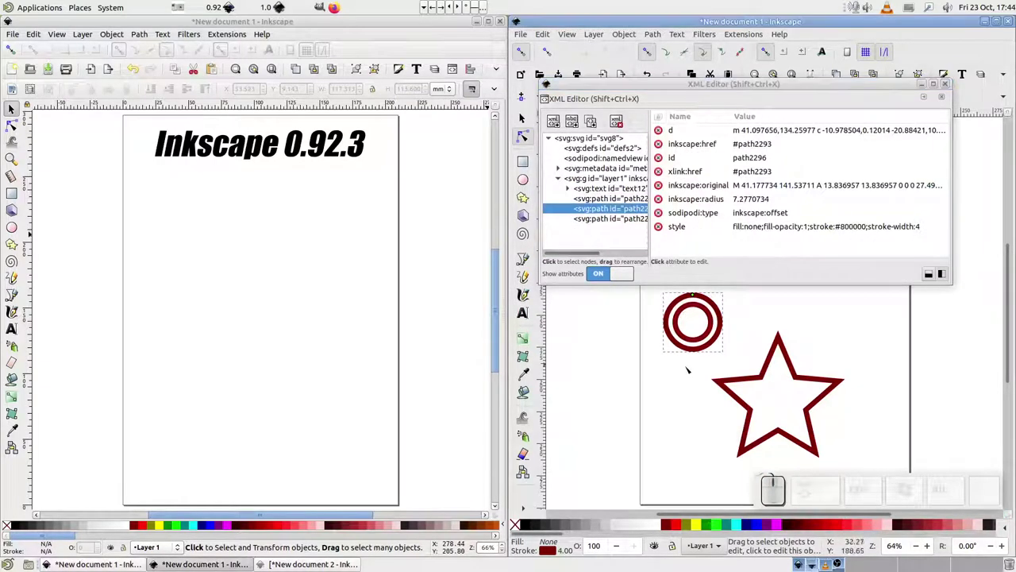
pyautogui.press('s')
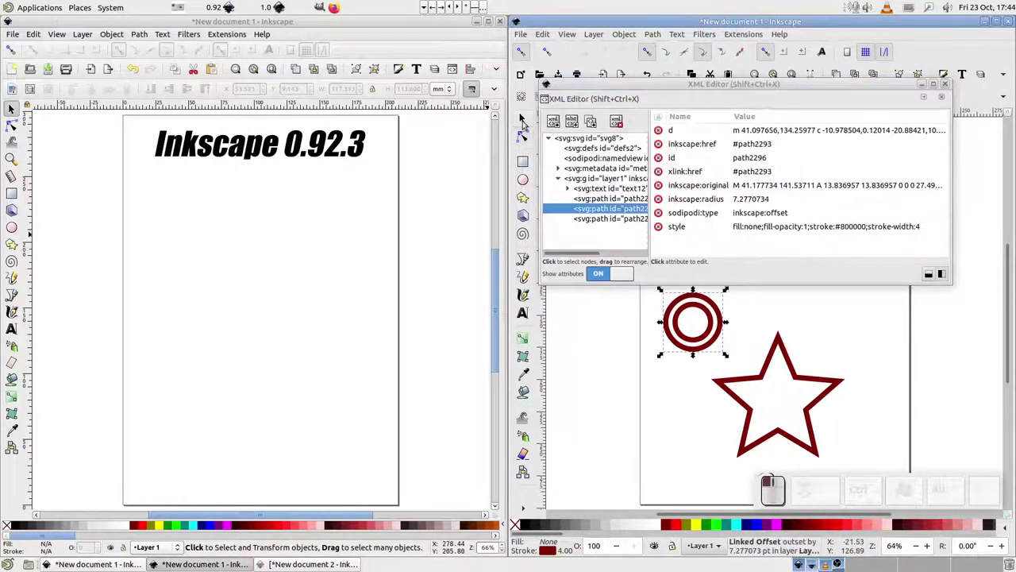
pyautogui.click(770, 366)
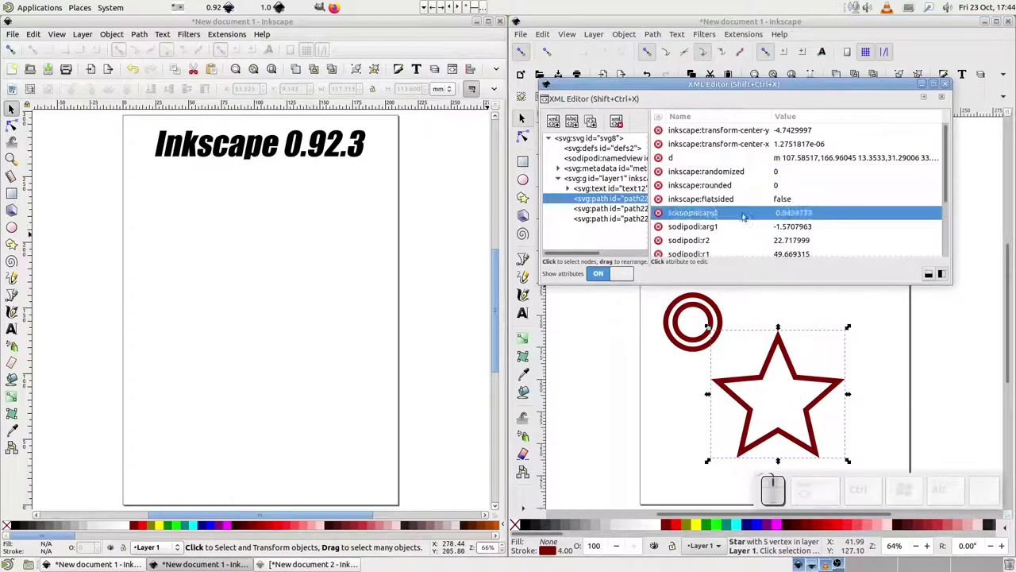
pyautogui.scroll(-2, 717, 202)
pyautogui.click(717, 199)
pyautogui.click(713, 226)
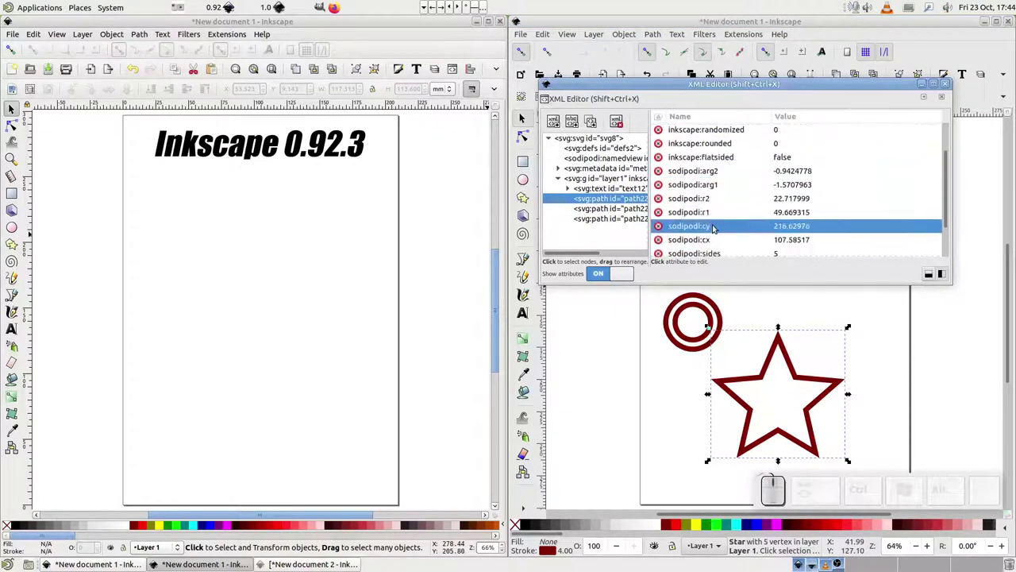
pyautogui.scroll(-2, 713, 228)
pyautogui.click(713, 227)
pyautogui.click(790, 223)
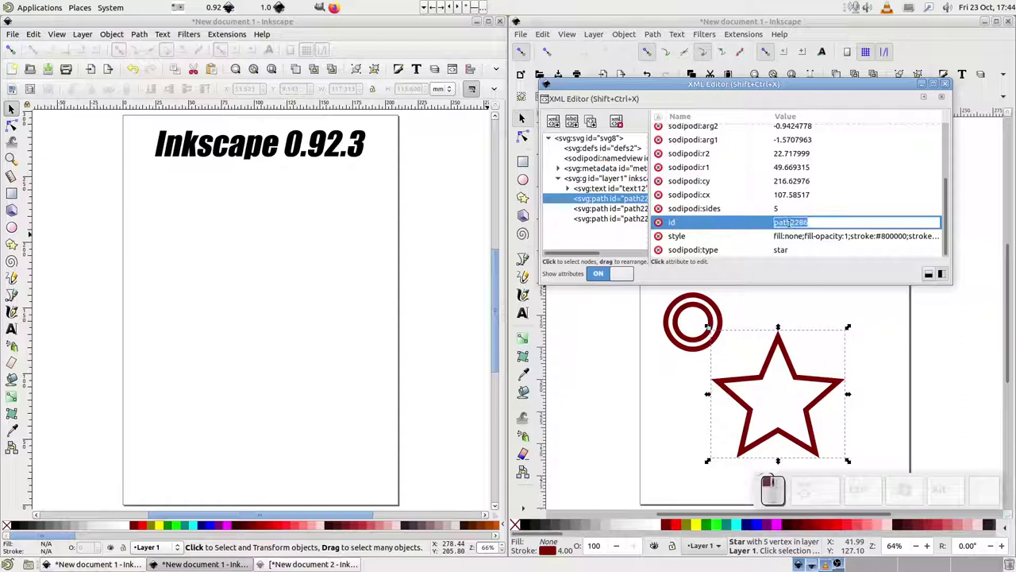
pyautogui.rightClick(792, 223)
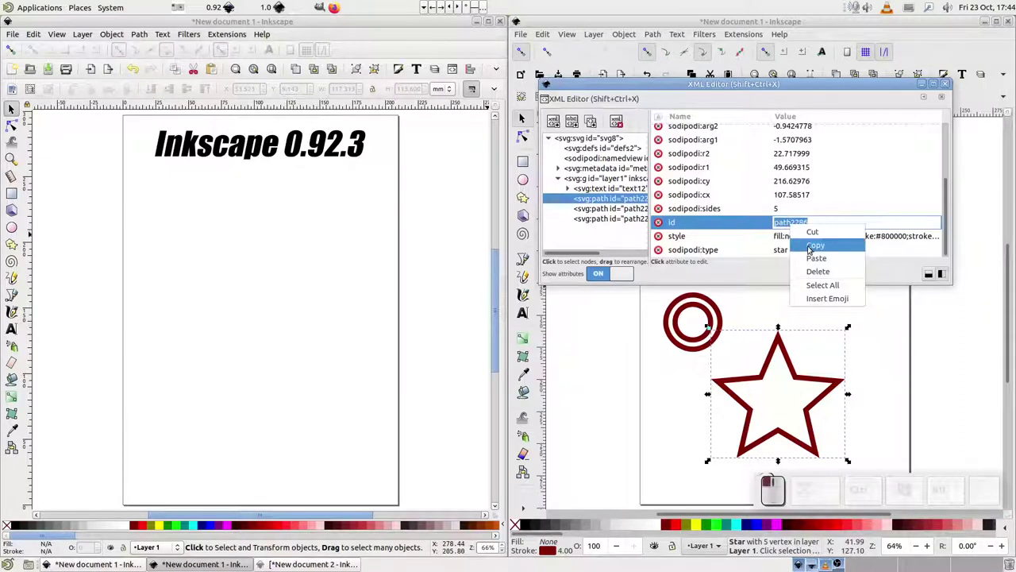
pyautogui.click(810, 246)
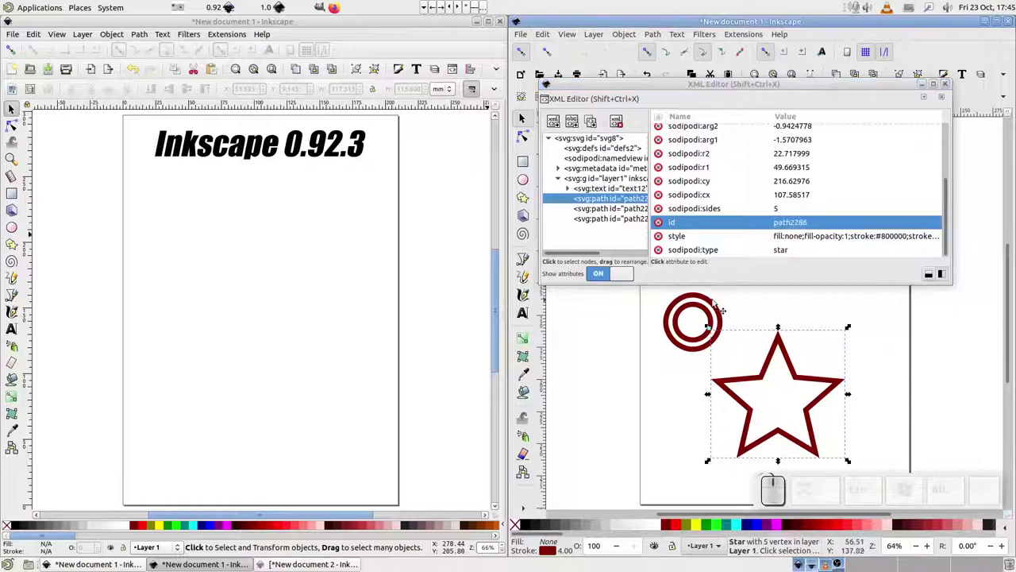
pyautogui.click(713, 302)
# Step: Replace path2293 with the pasted path2286 in the ring's inkscape:href attribute
pyautogui.click(747, 227)
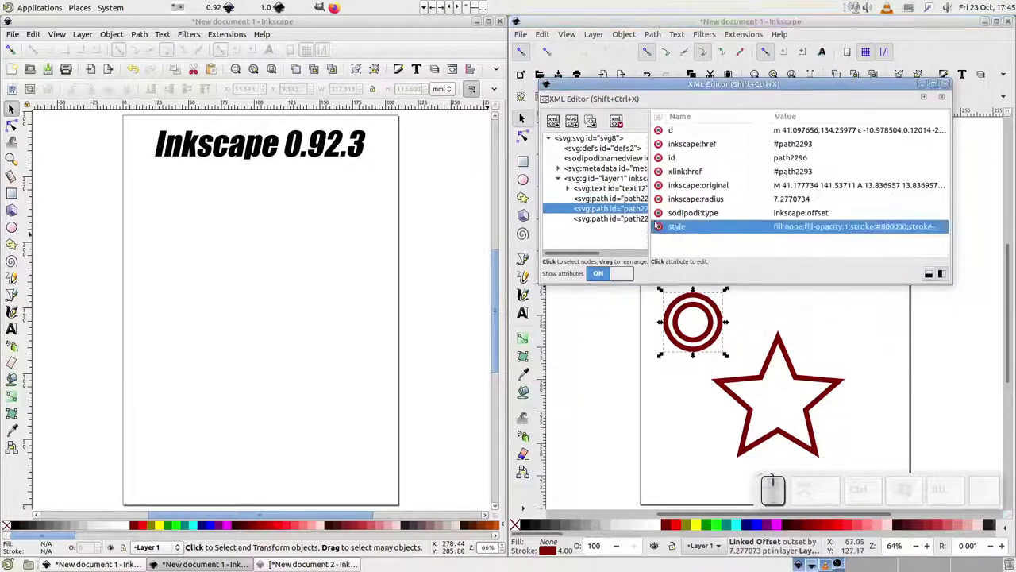
pyautogui.click(783, 256)
pyautogui.click(802, 227)
pyautogui.click(712, 145)
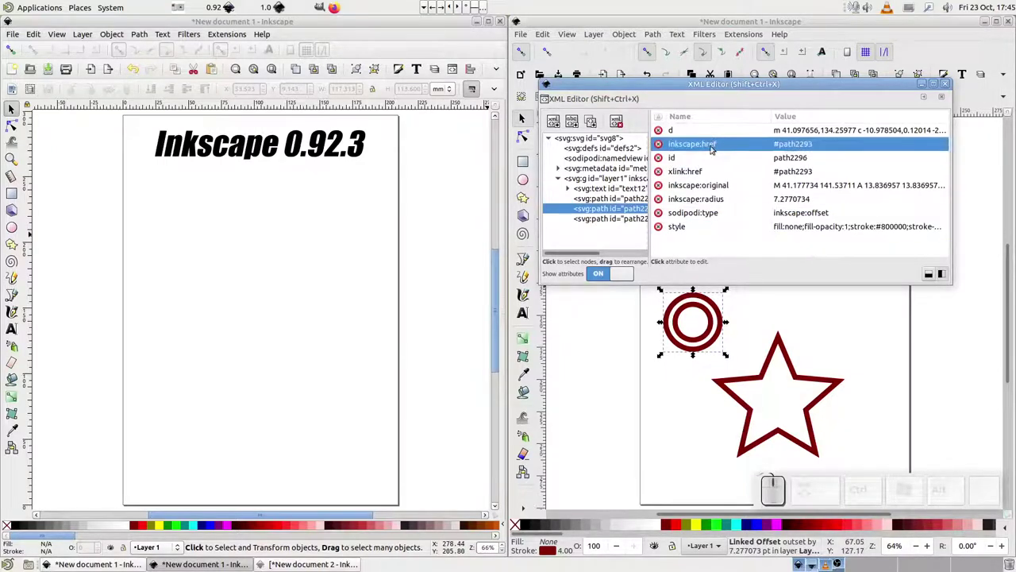
pyautogui.click(799, 146)
pyautogui.click(814, 143)
pyautogui.doubleClick(838, 144)
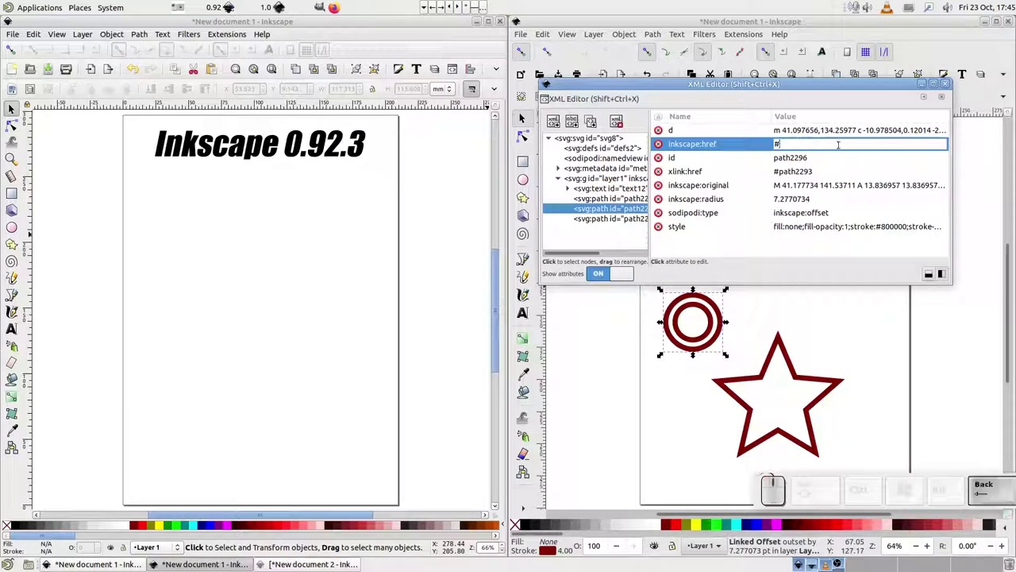
pyautogui.rightClick(824, 148)
pyautogui.click(843, 179)
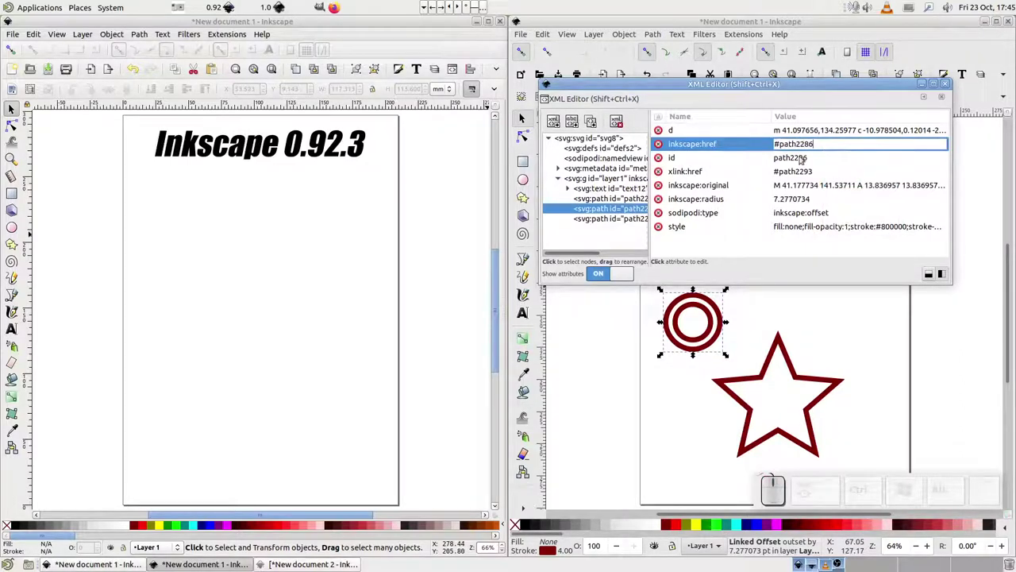
# Step: Replace the old id with path2286 in the xlink:href attribute as well
pyautogui.click(784, 176)
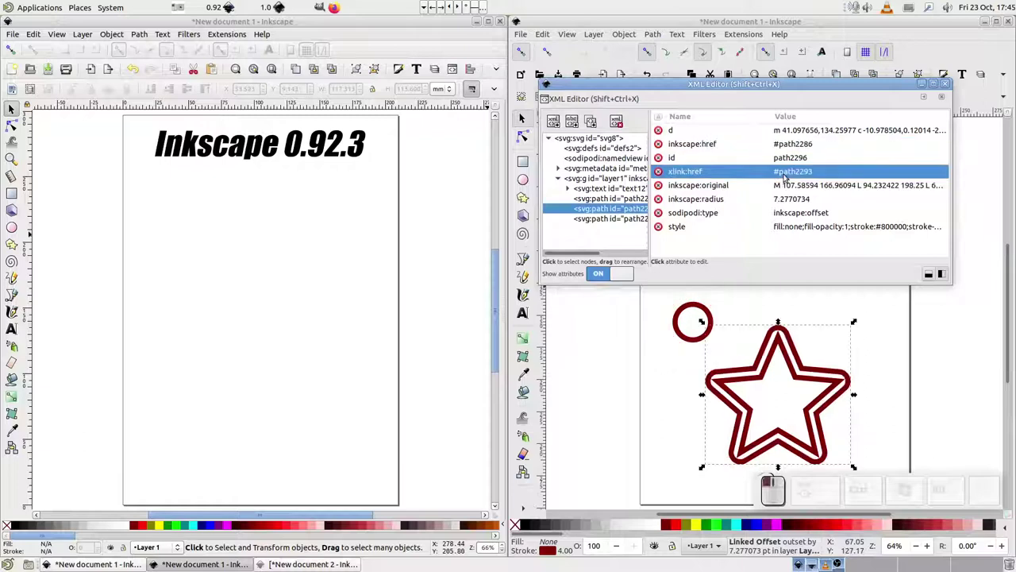
pyautogui.click(782, 173)
pyautogui.click(781, 171)
pyautogui.moveTo(781, 171); pyautogui.dragTo(826, 172)
pyautogui.press('BackSpace')
pyautogui.rightClick(827, 172)
pyautogui.click(847, 205)
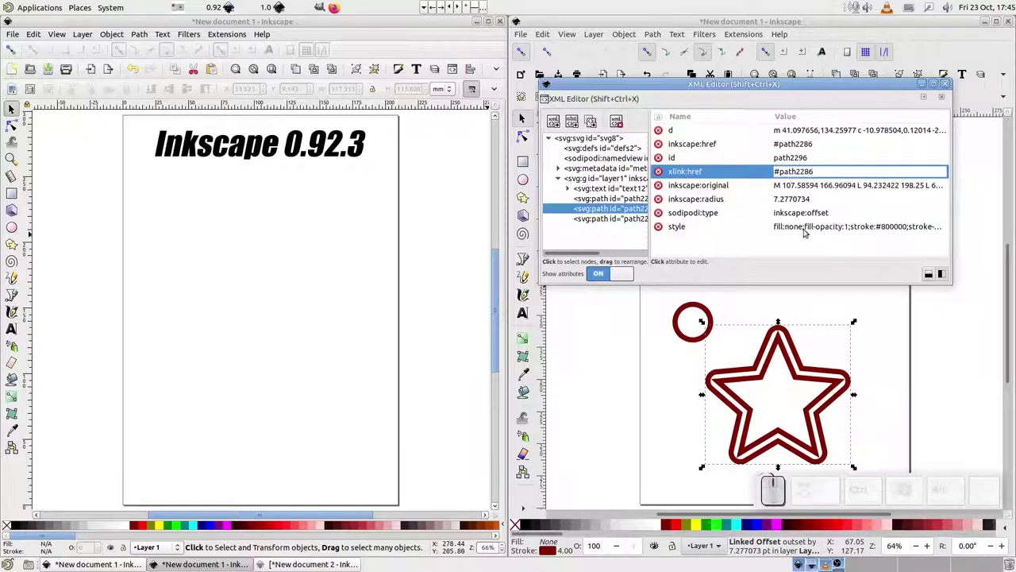
# Step: Close the XML Editor and delete the original circle
pyautogui.click(945, 85)
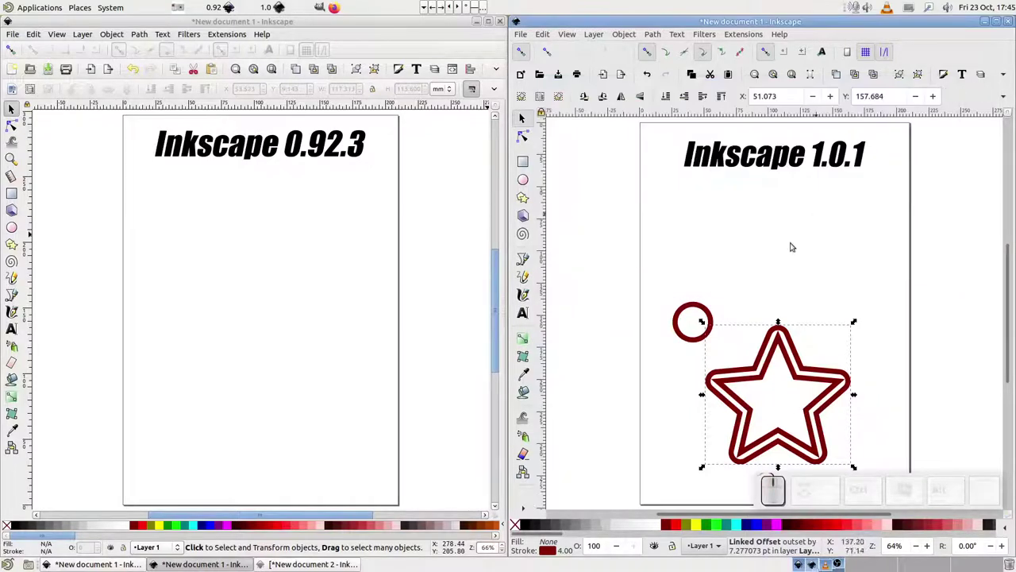
pyautogui.click(702, 309)
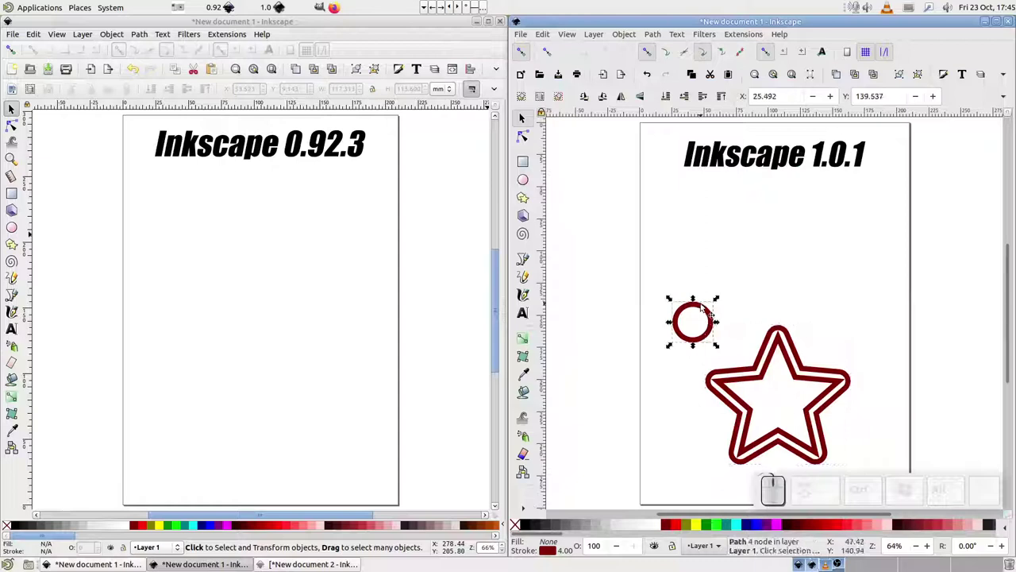
pyautogui.press('Delete')
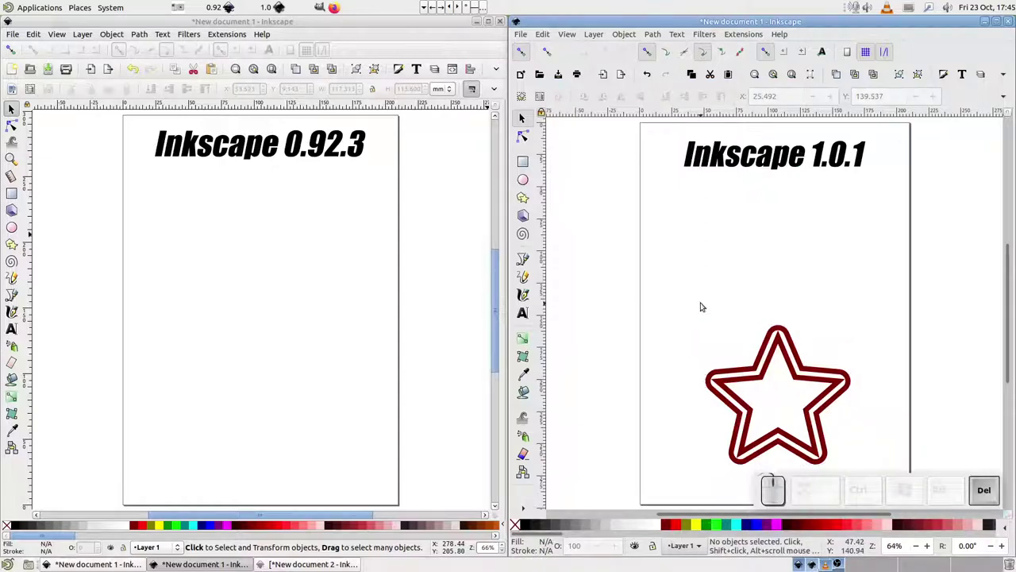
# Step: Lengthen the star's points, test corner counts back to five, and adjust the offset distance
pyautogui.doubleClick(775, 359)
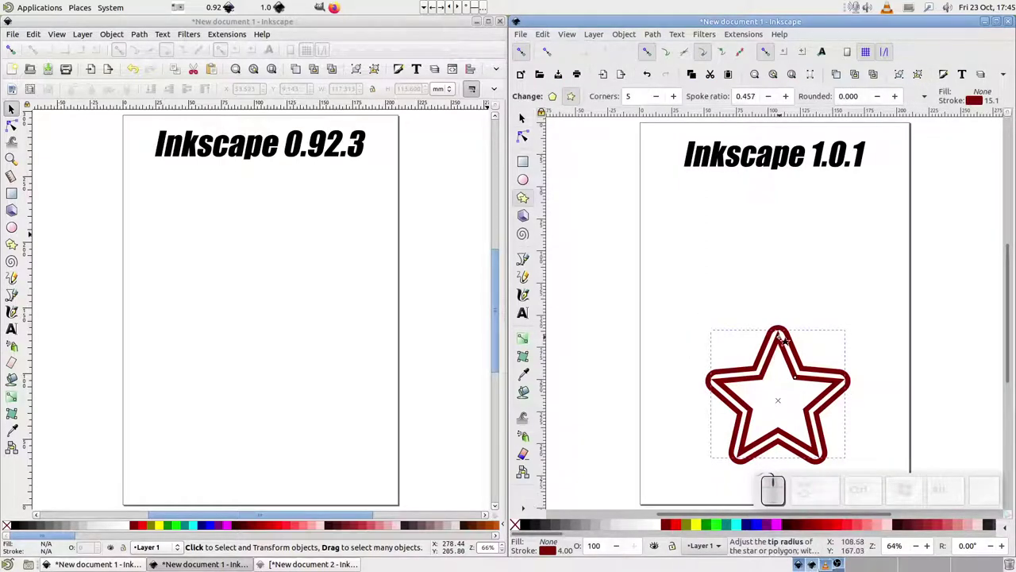
pyautogui.moveTo(782, 340); pyautogui.dragTo(779, 311)
pyautogui.click(673, 96)
pyautogui.click(674, 96)
pyautogui.click(657, 97)
pyautogui.click(658, 97)
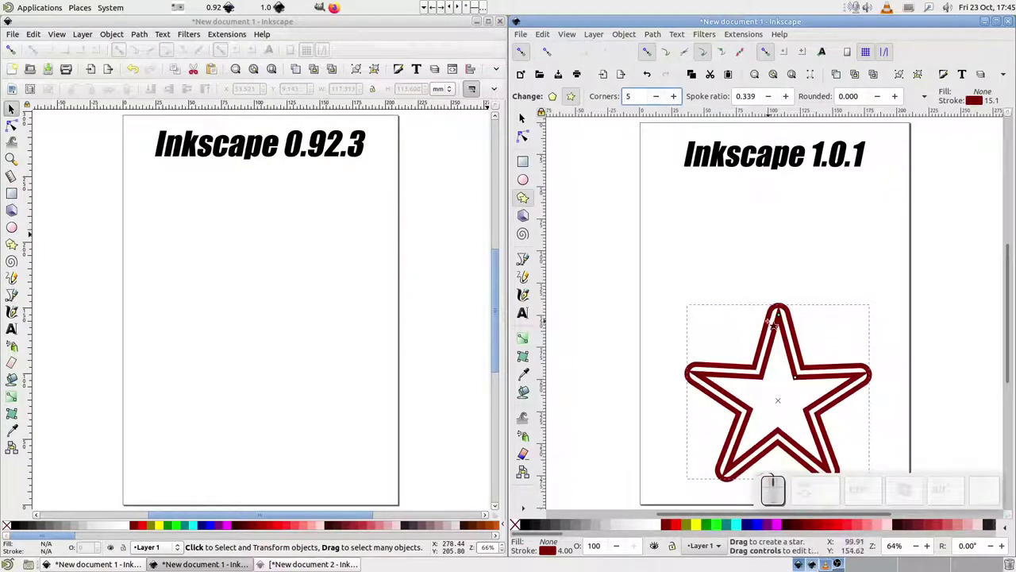
pyautogui.click(769, 324)
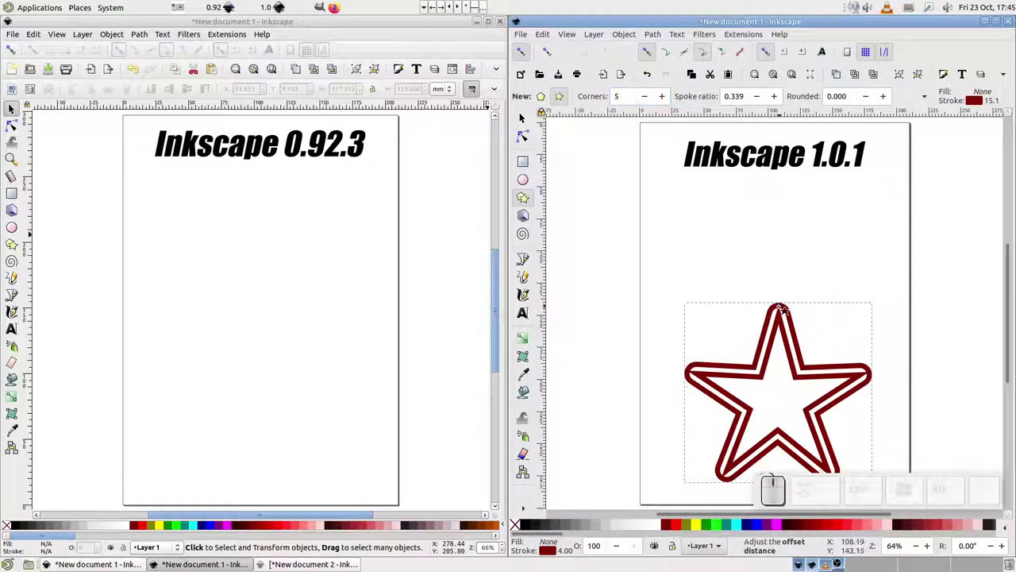
pyautogui.moveTo(781, 305)
pyautogui.mouseDown()
pyautogui.moveTo(783, 287)
pyautogui.moveTo(781, 333)
pyautogui.moveTo(778, 293)
pyautogui.mouseUp()
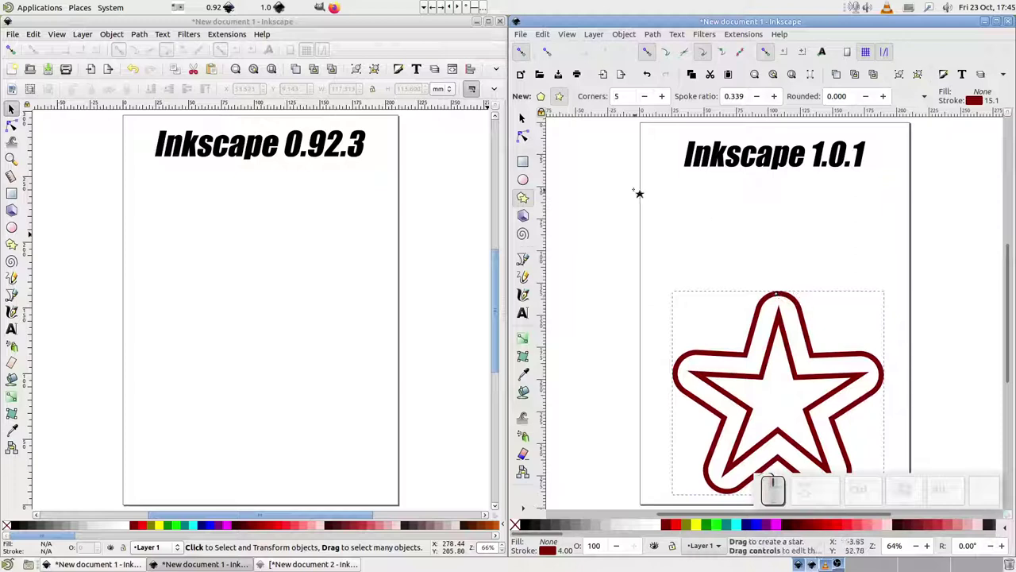
# Step: Return to the selection tool, then select and delete the inner star
pyautogui.click(522, 118)
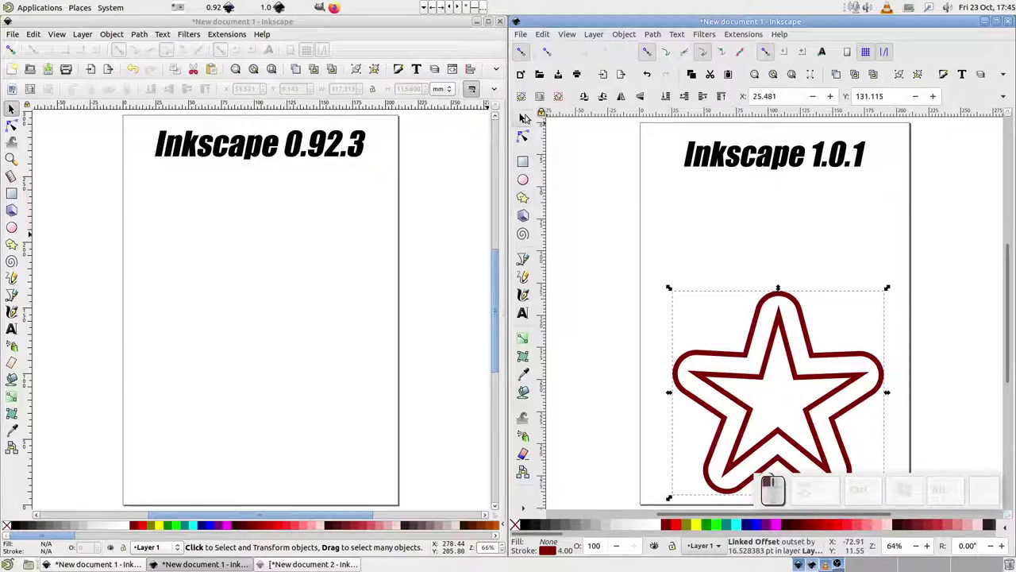
pyautogui.click(728, 251)
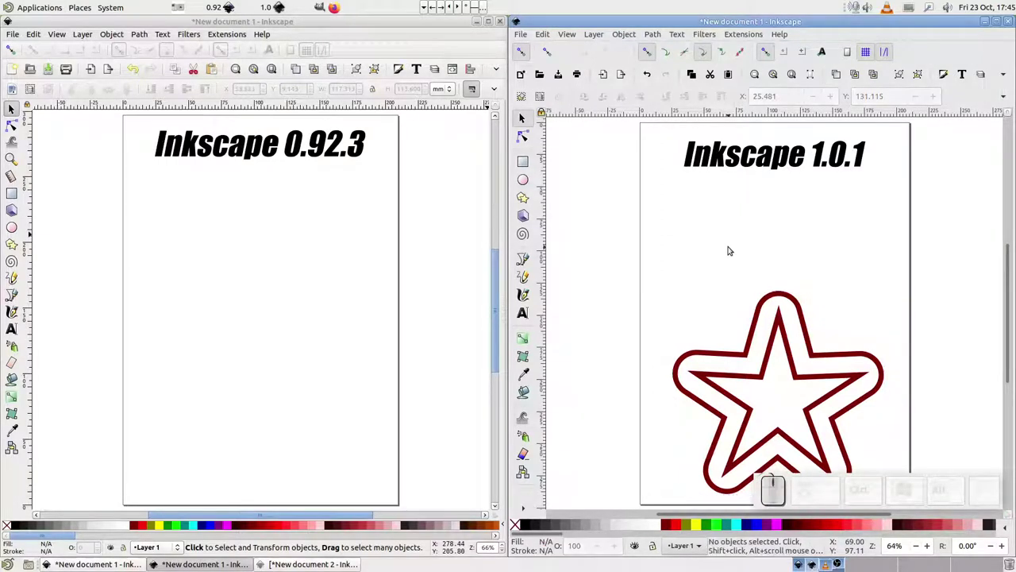
pyautogui.click(773, 328)
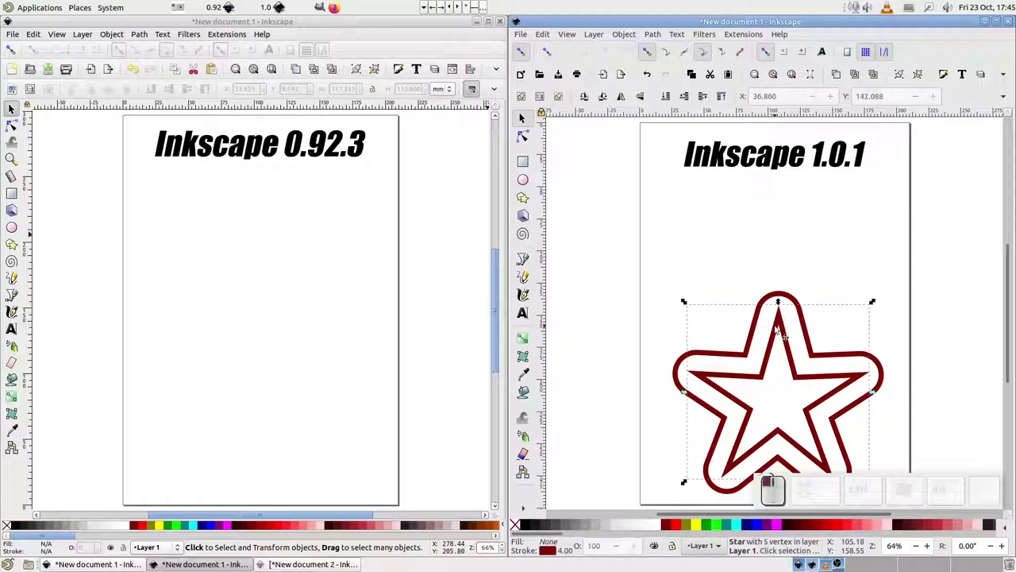
pyautogui.press('Delete')
# Step: Delete the leftover offset outline, then duplicate the Inkscape 1.0.1 title and nudge the copy down
pyautogui.click(776, 298)
pyautogui.press('Delete')
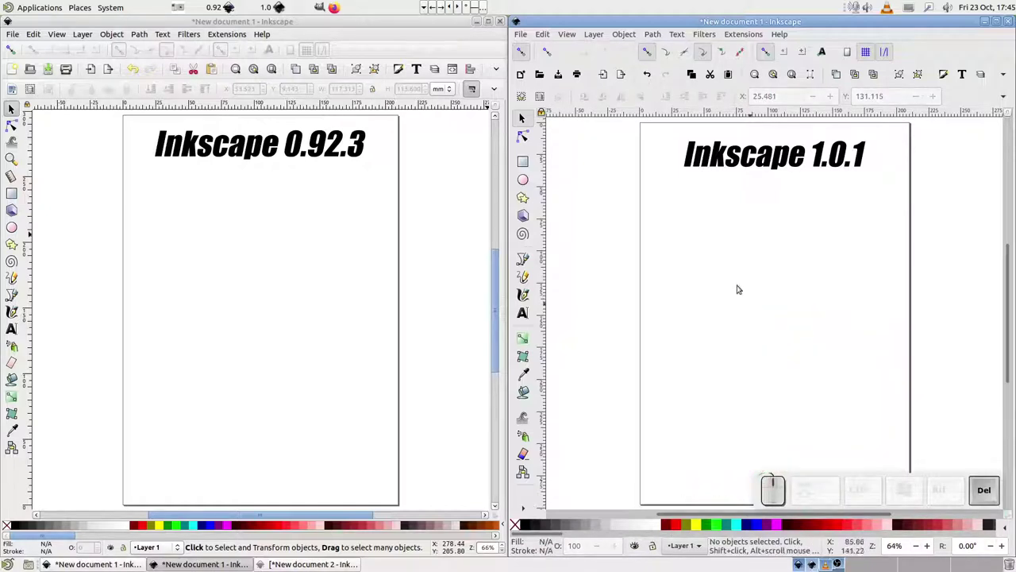
pyautogui.click(734, 168)
pyautogui.hotkey('ctrl', 'd')
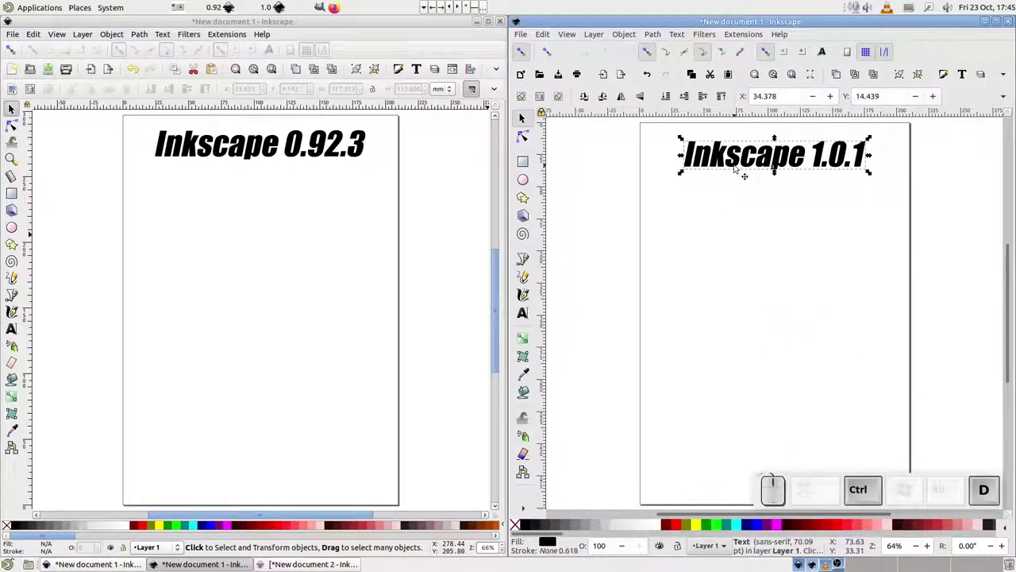
pyautogui.hotkey('shift', 'Down')
pyautogui.hotkey('shift', 'Down')
pyautogui.hotkey('shift', 'Down')
pyautogui.hotkey('shift', 'Down')
pyautogui.hotkey('shift', 'Down')
pyautogui.hotkey('shift', 'Down')
pyautogui.hotkey('shift', 'Down')
pyautogui.hotkey('shift', 'Down')
pyautogui.hotkey('shift', 'Down')
pyautogui.hotkey('shift', 'Down')
pyautogui.hotkey('shift', 'Down')
pyautogui.hotkey('shift', 'Down')
pyautogui.hotkey('shift', 'Down')
pyautogui.hotkey('shift', 'Down')
pyautogui.hotkey('shift', 'Down')
pyautogui.hotkey('shift', 'Down')
pyautogui.hotkey('shift', 'Down')
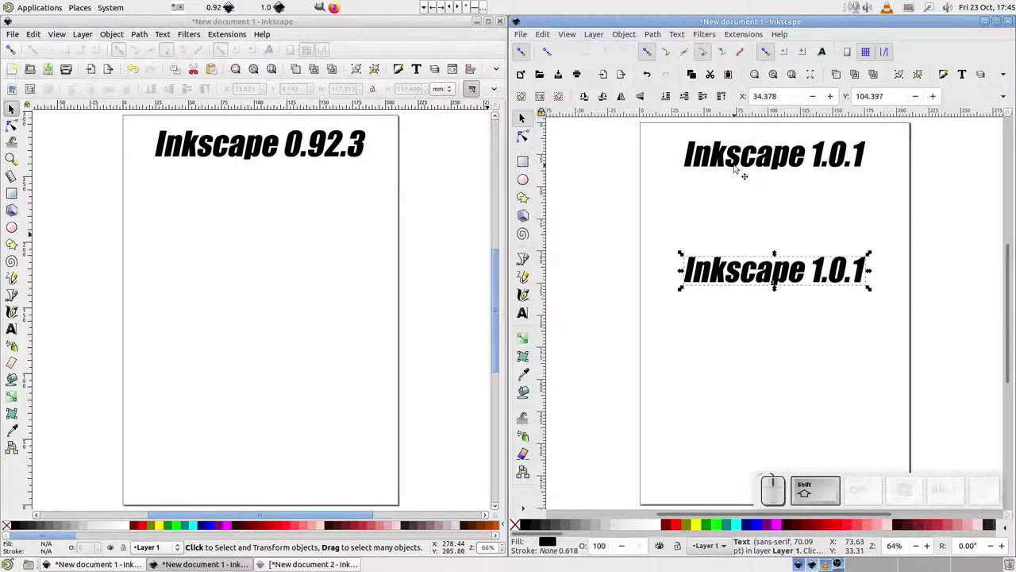